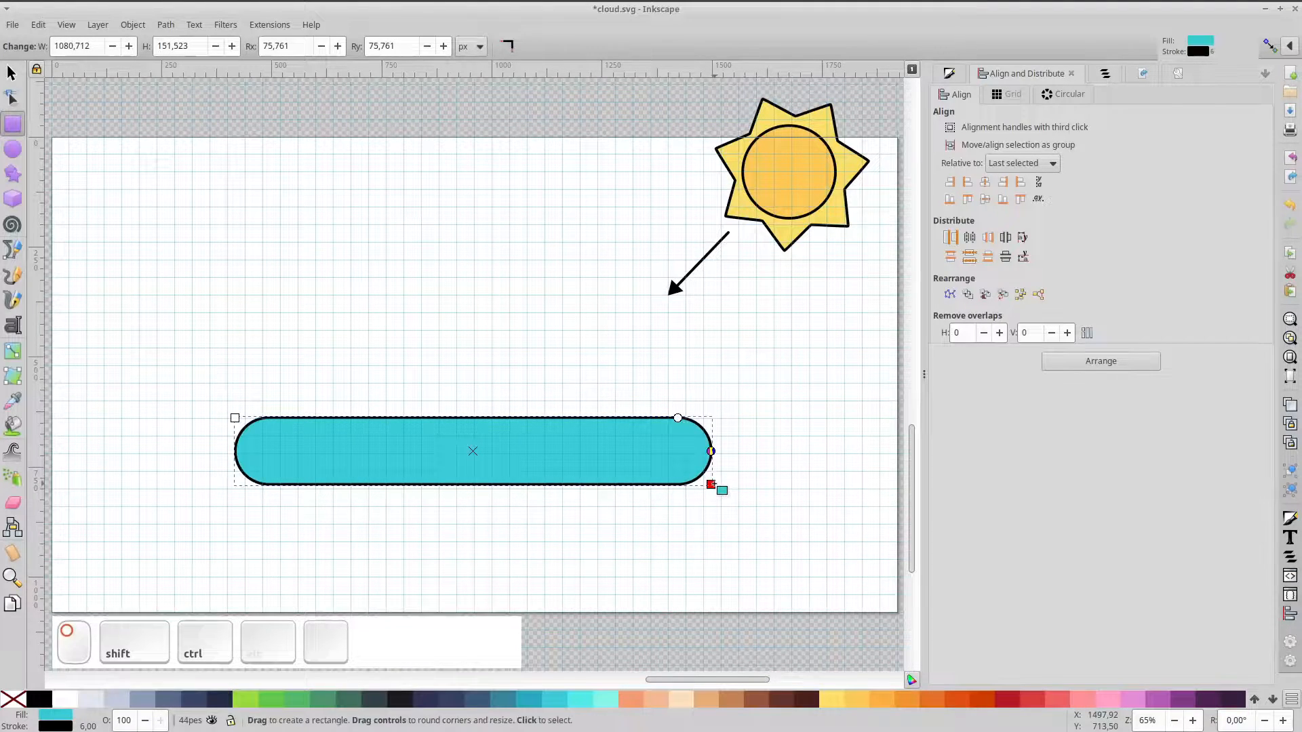
Set the bar's corner radius Rx equal to Ry so both ends are fully rounded
left_click(712, 438, "ctrl")
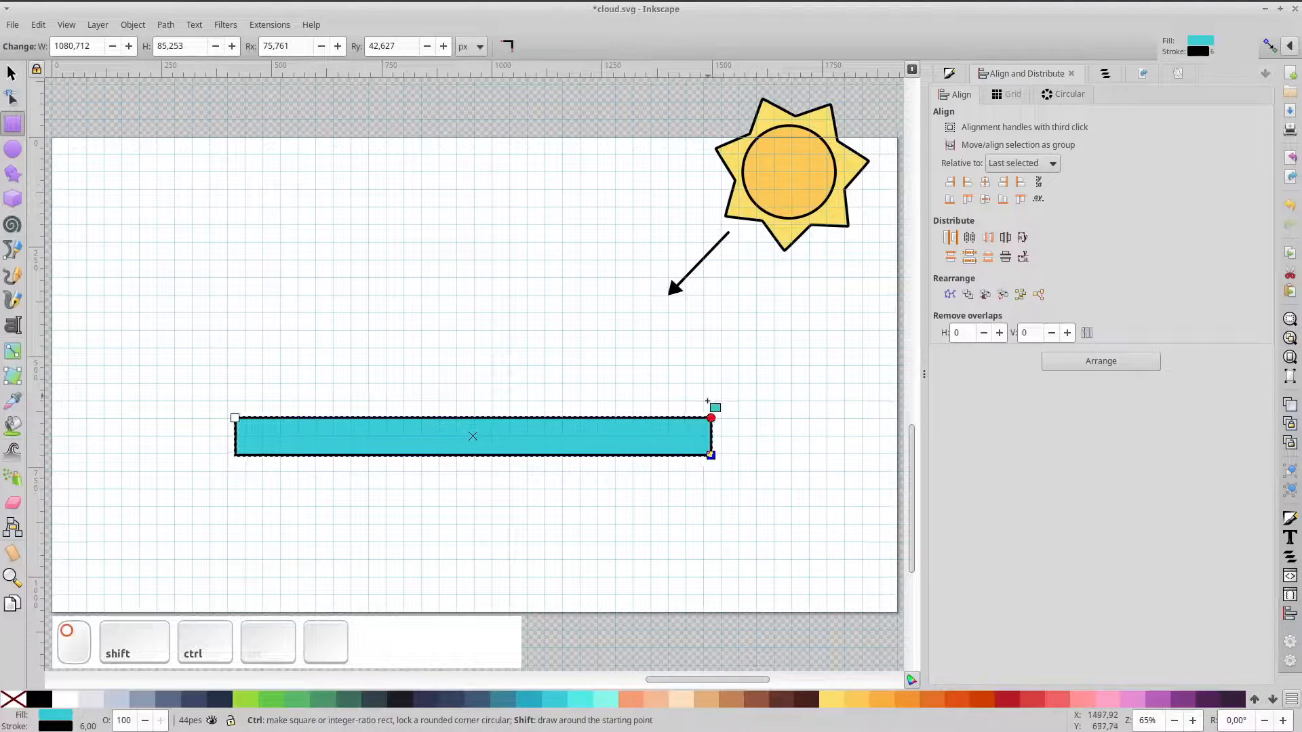
left_click(12, 74)
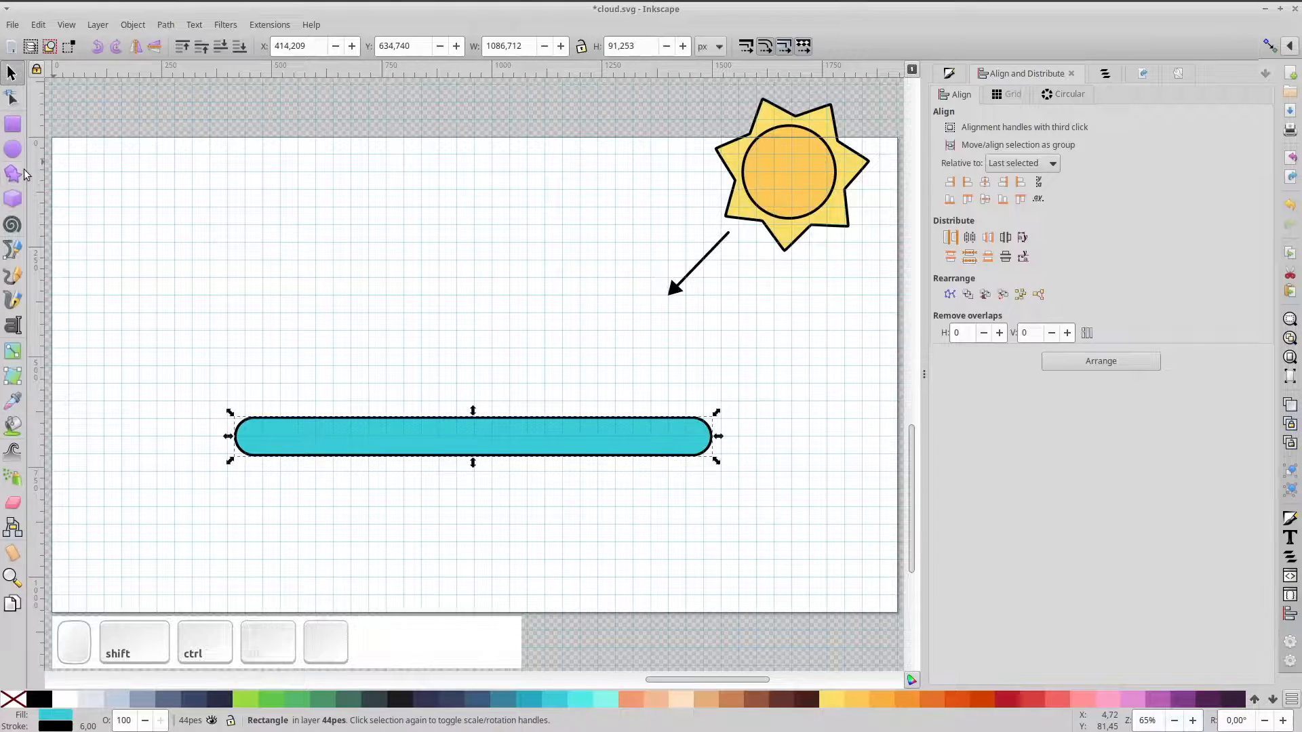
Draw a small circle and a larger circle at the bar's ends and align their bottoms with the bar
key("e")
left_click_drag(269, 359, 305, 392)
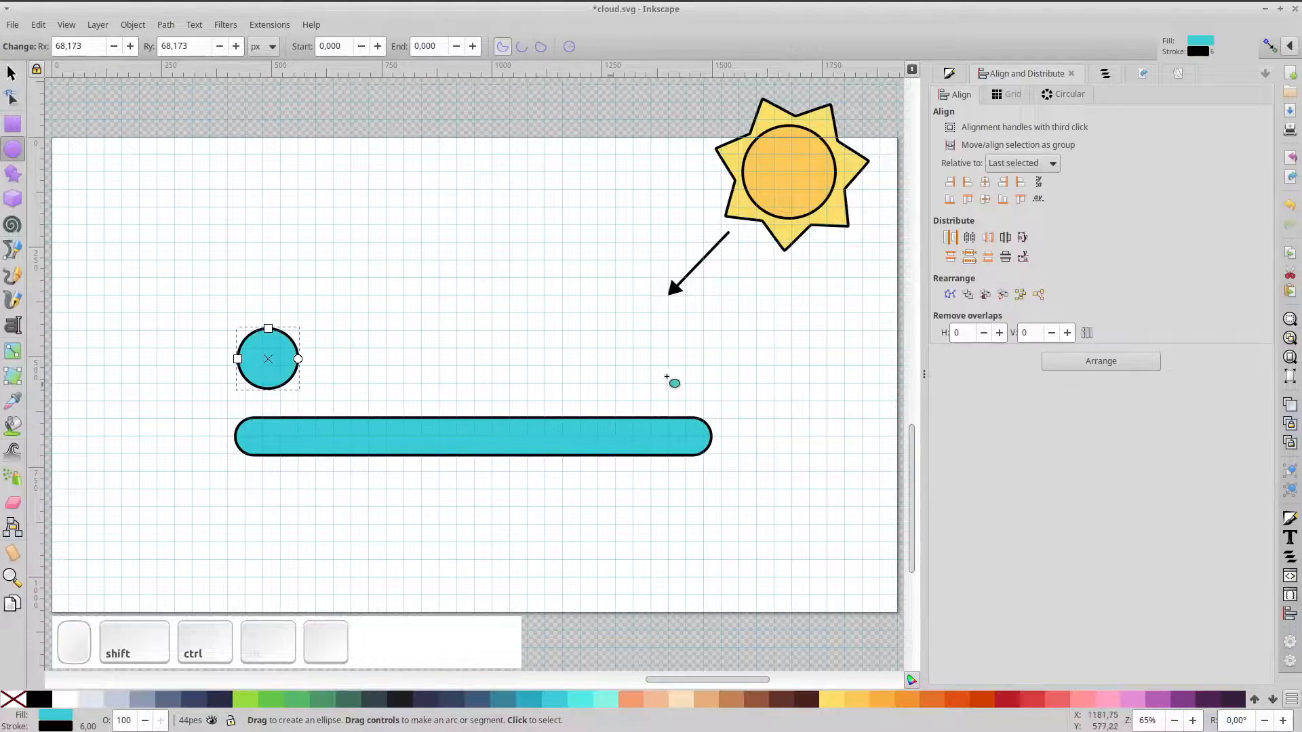
left_click_drag(640, 321, 722, 405)
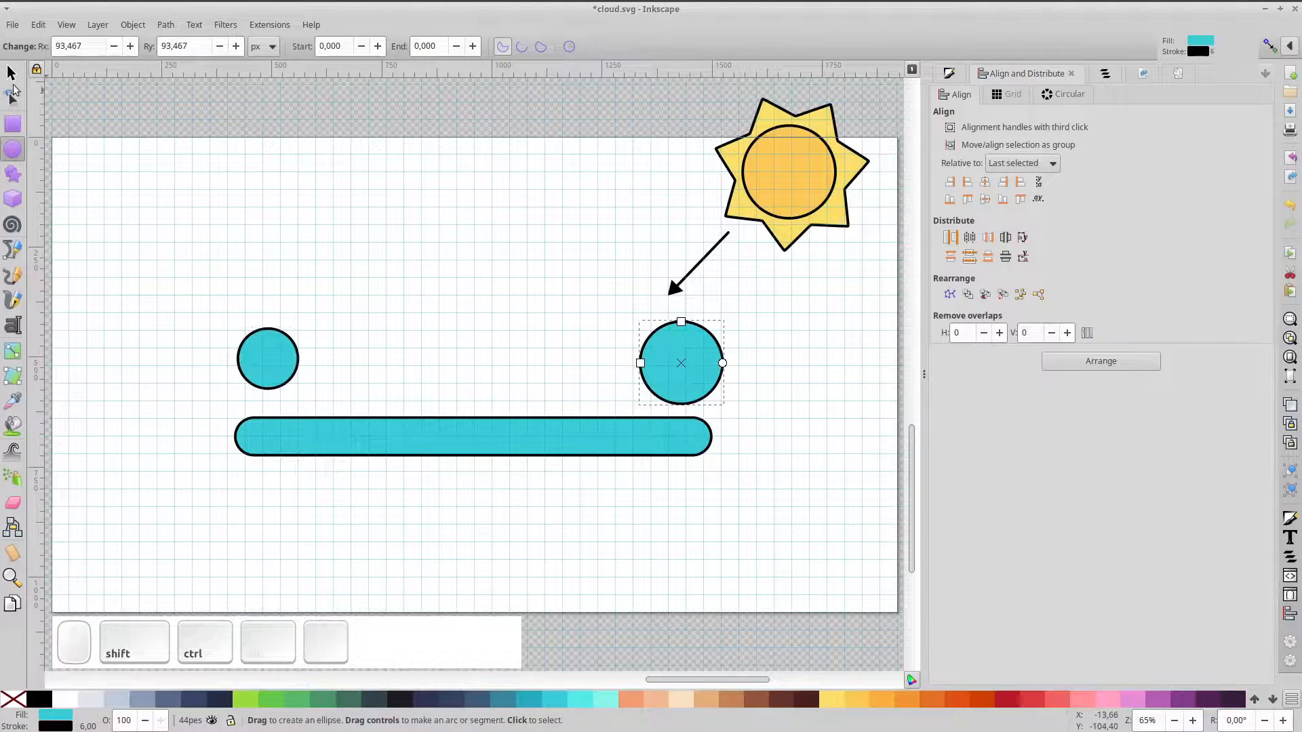
left_click(22, 79)
left_click(285, 366, "shift")
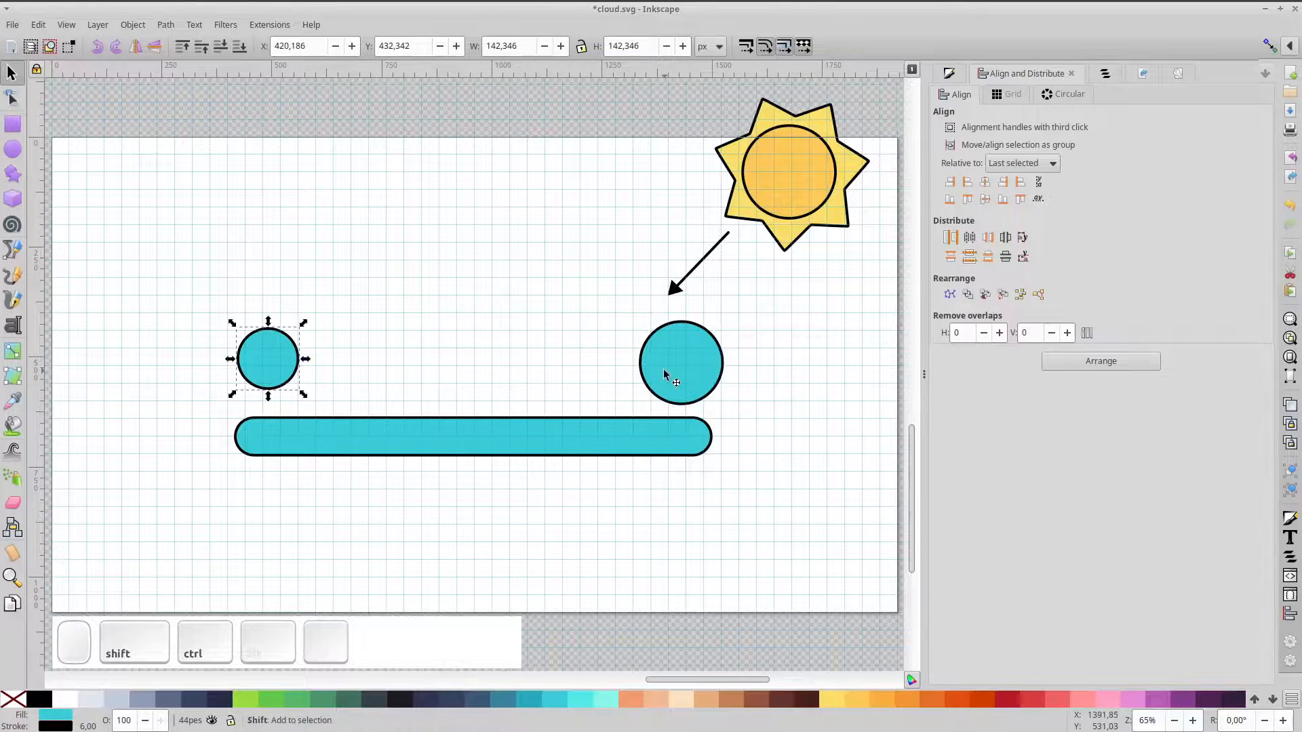
left_click(666, 433, "shift")
left_click(1003, 199)
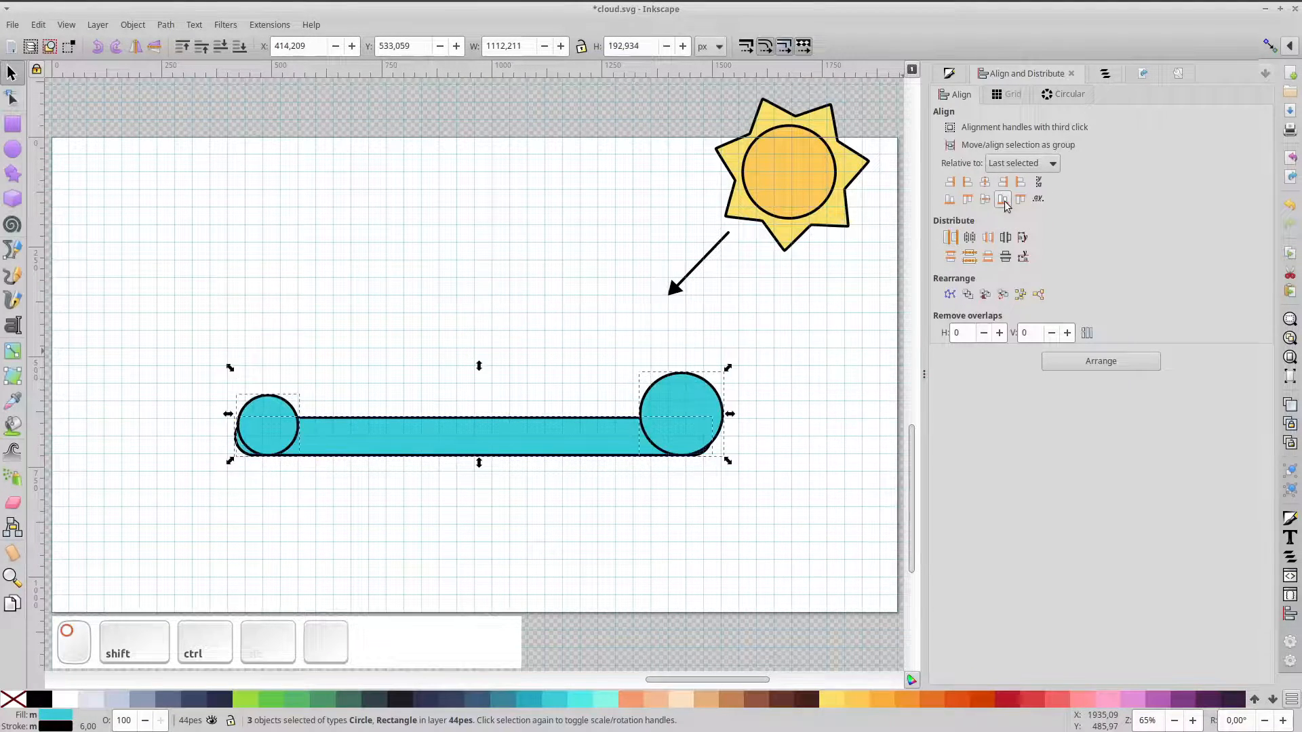
Move the left circle onto the bar's left end
left_click(355, 366)
left_click(269, 429)
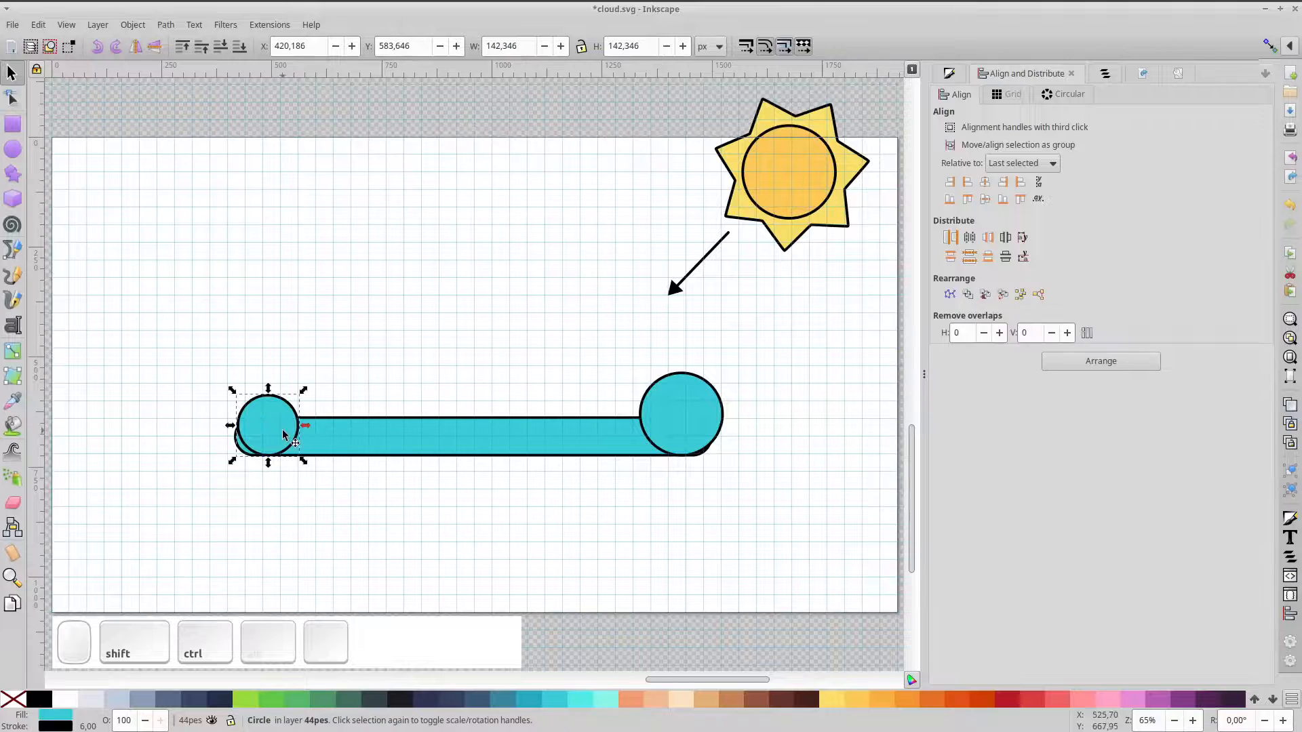
scroll(278, 429, "up", 1, "ctrl")
left_click_drag(284, 430, 260, 438)
Group the bar with both end circles and shrink the group to about two-thirds
left_click(875, 436)
left_click_drag(803, 459, 543, 427)
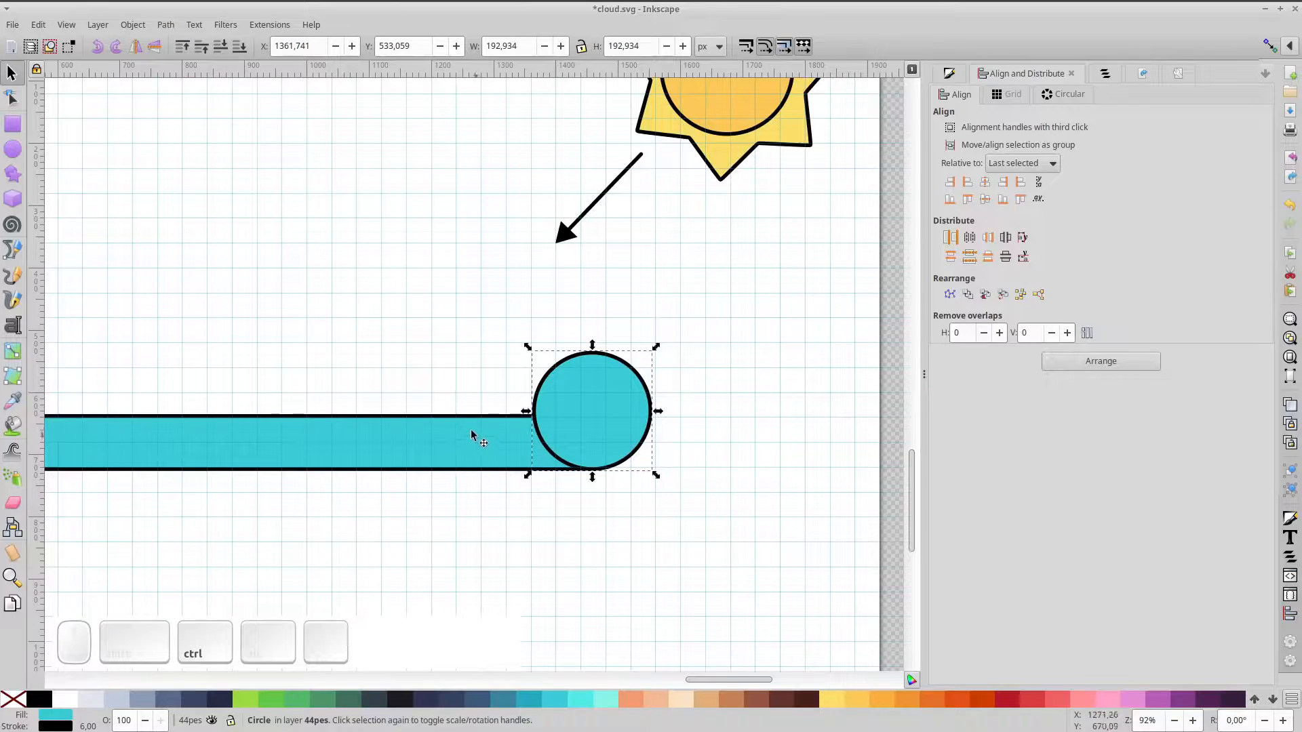
scroll(463, 426, "down", 2, "ctrl")
left_click(396, 433, "shift")
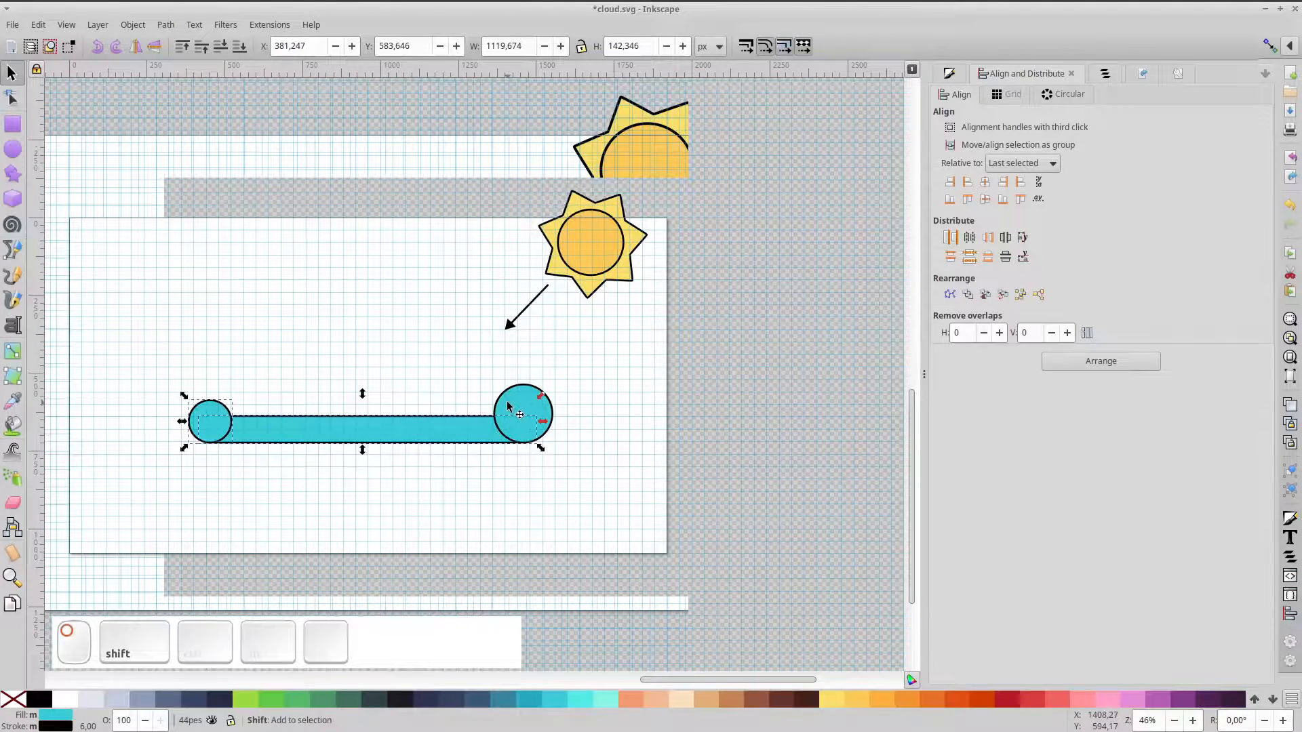
left_click(532, 403, "shift")
key("ctrl+g")
left_click_drag(556, 381, 491, 390)
key("5")
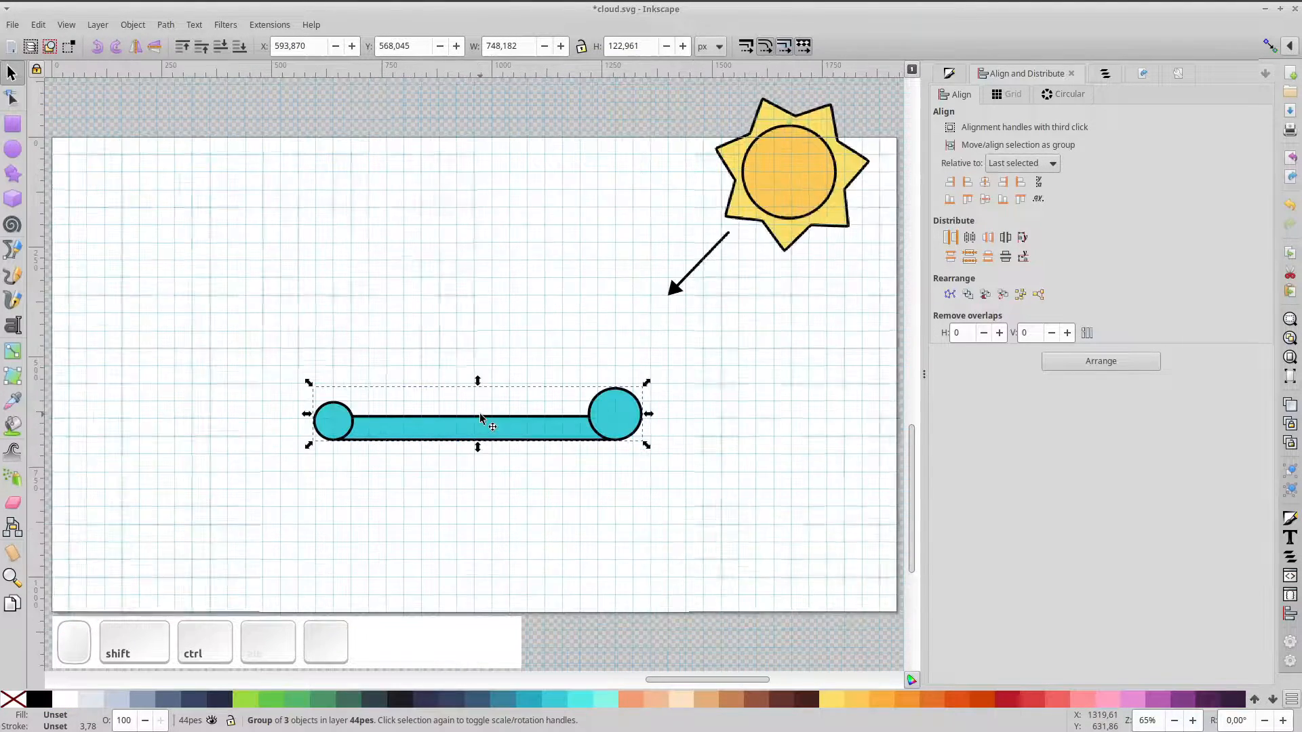
Group the two end circles together and duplicate the right end circle
left_click(607, 428, "ctrl")
left_click(339, 428, "ctrl+shift")
key("ctrl+g")
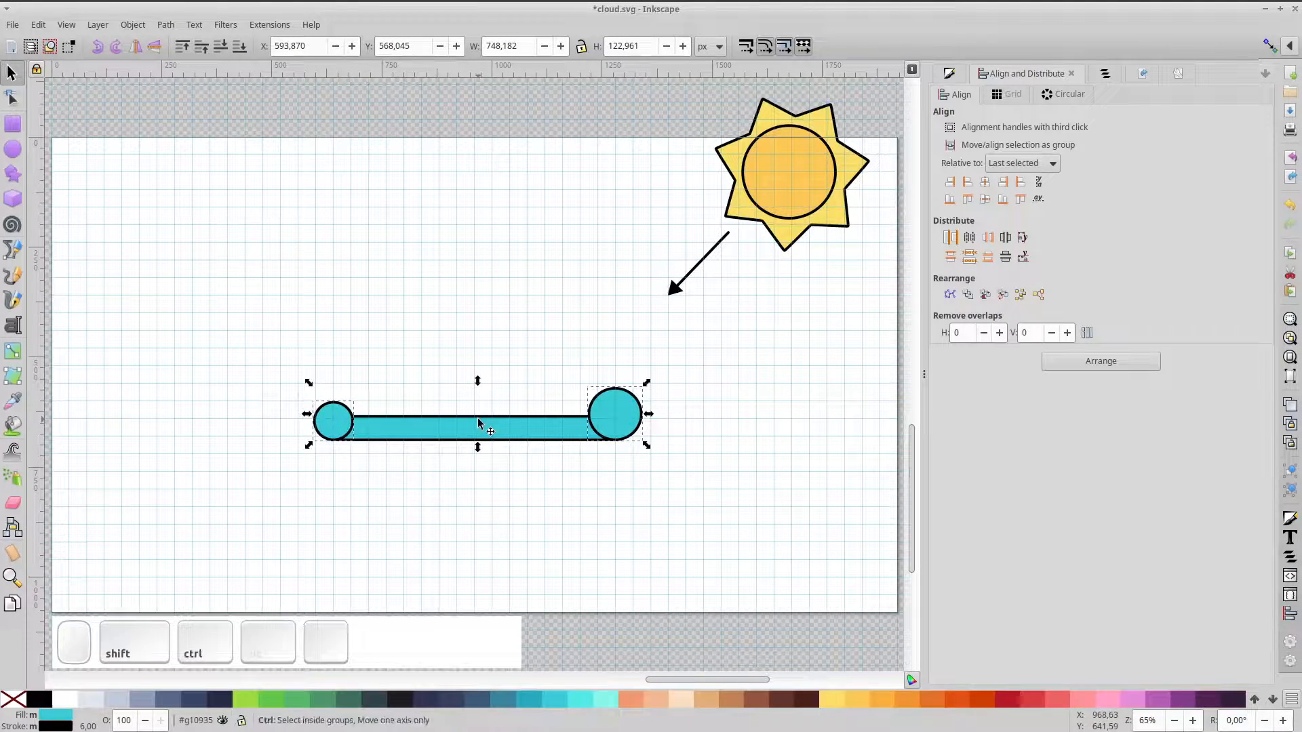
left_click(612, 415, "ctrl")
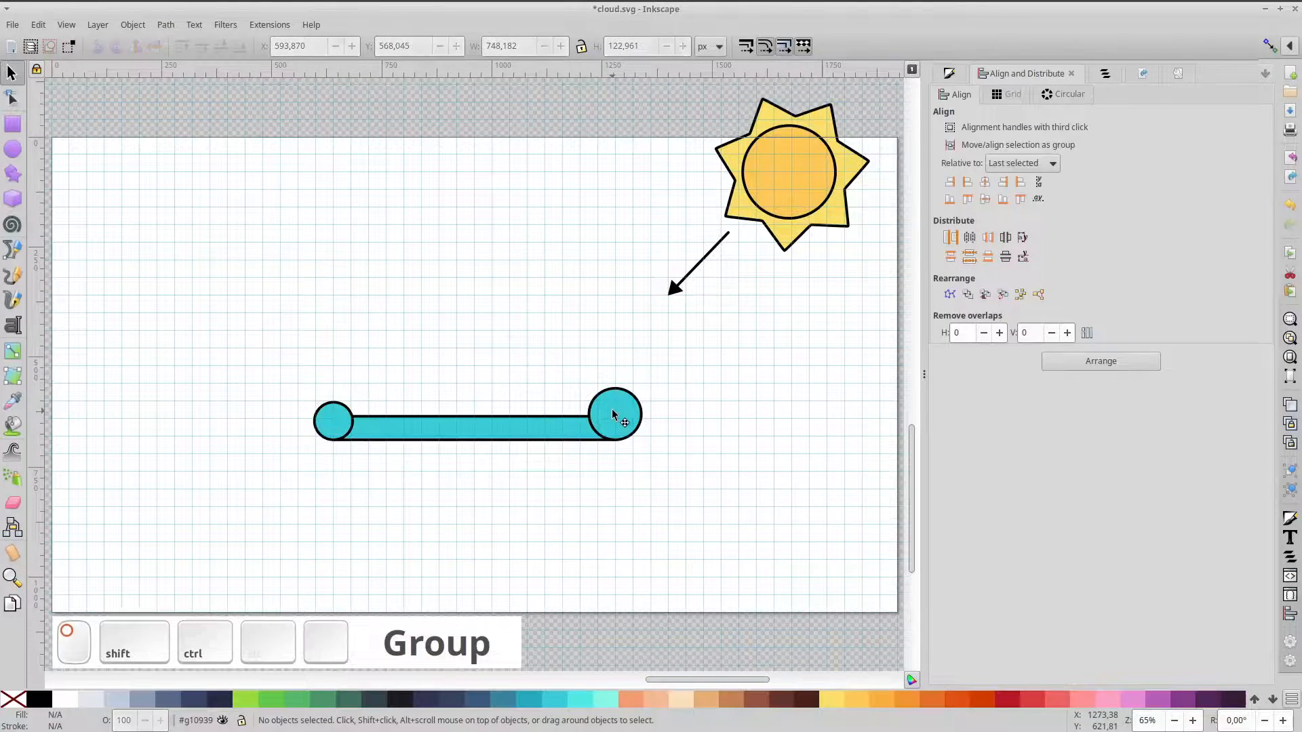
key("ctrl+d")
Enlarge the copied circle above the bar's middle and add a smaller copy to its left
left_click_drag(612, 415, 585, 276)
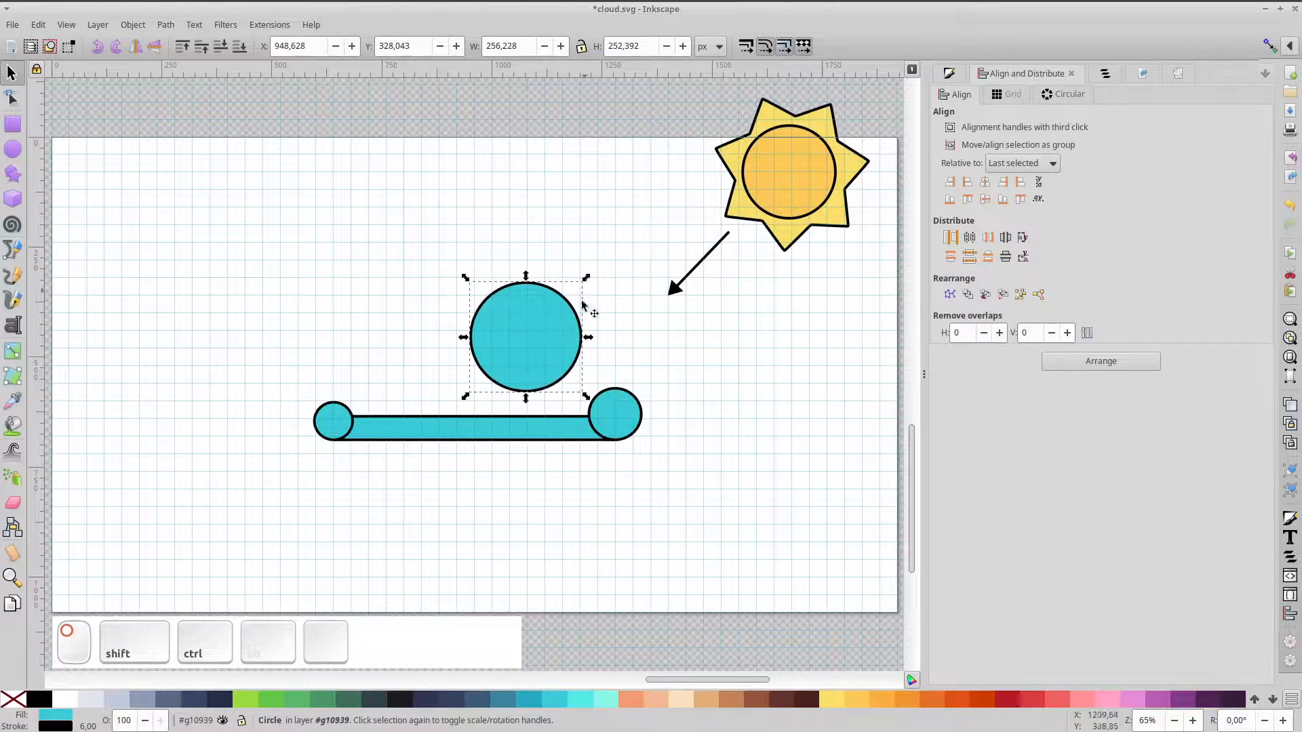
left_click_drag(552, 342, 458, 351)
key("ctrl+d")
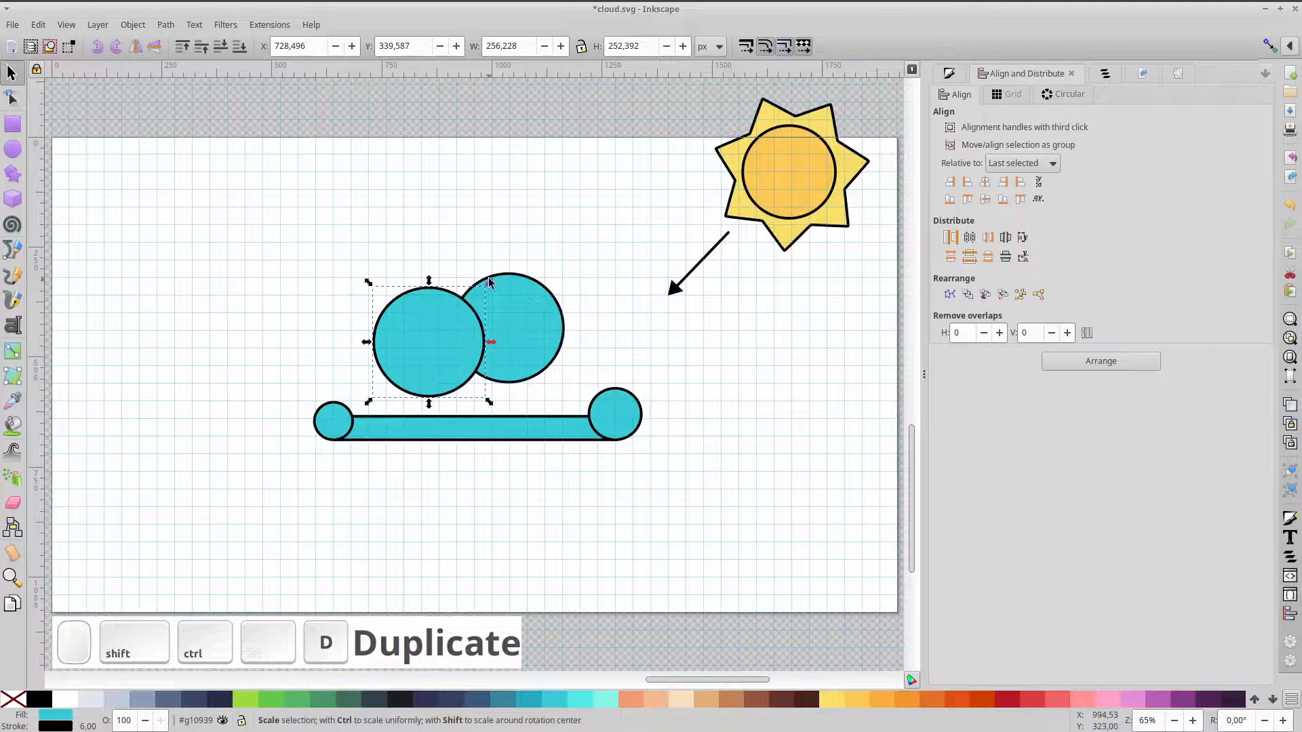
left_click_drag(489, 280, 473, 292)
left_click_drag(449, 340, 458, 345)
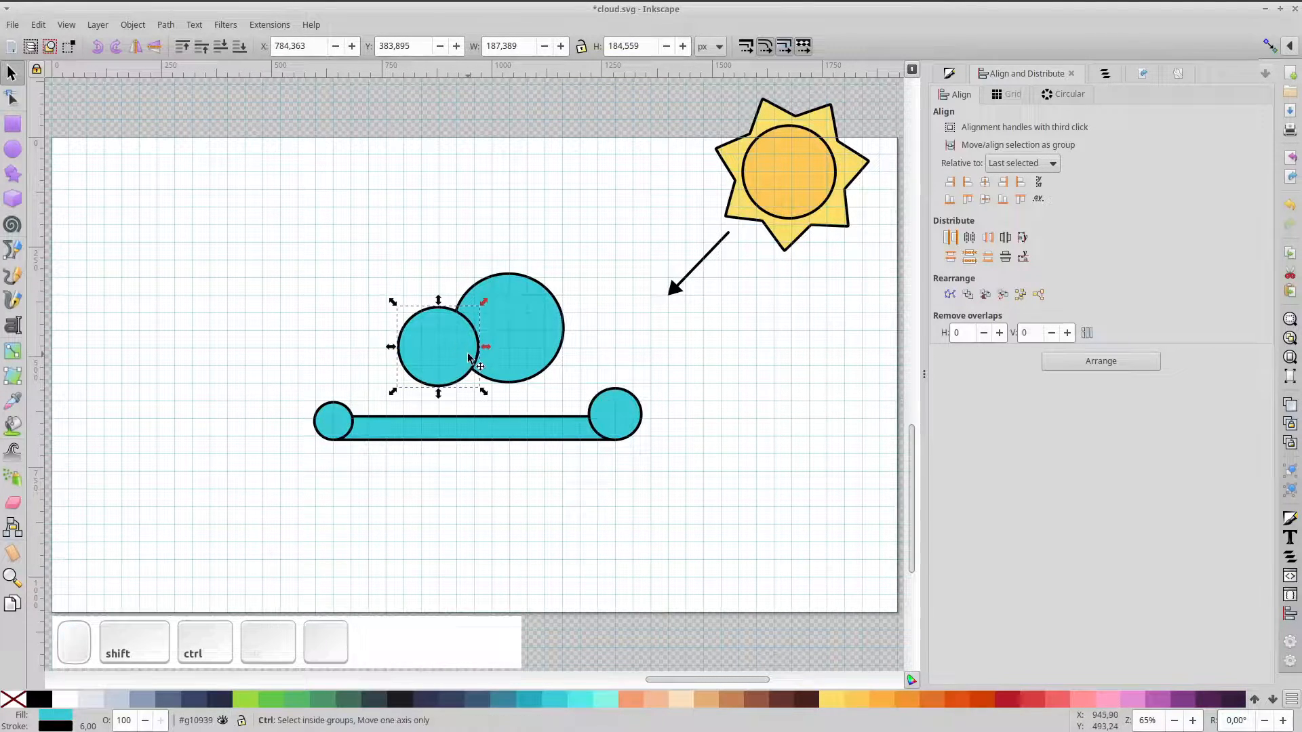
Add further smaller circle copies toward the bar's left end
key("ctrl+d")
left_click_drag(484, 301, 465, 319)
left_click_drag(444, 347, 452, 431)
key("ctrl+d")
mouse_move(398, 391)
left_mouse_down()
mouse_move(387, 397)
mouse_move(400, 411)
left_mouse_up()
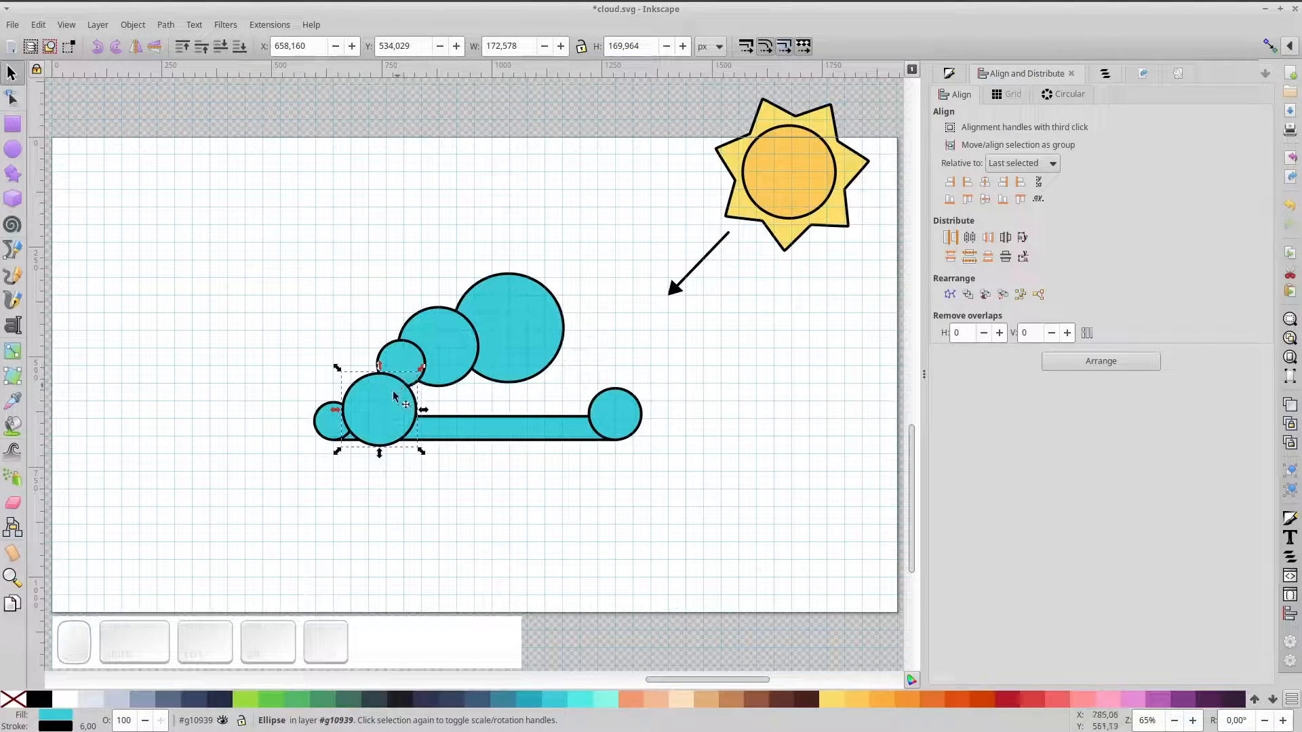
left_click(395, 363)
left_click_drag(411, 368, 401, 400)
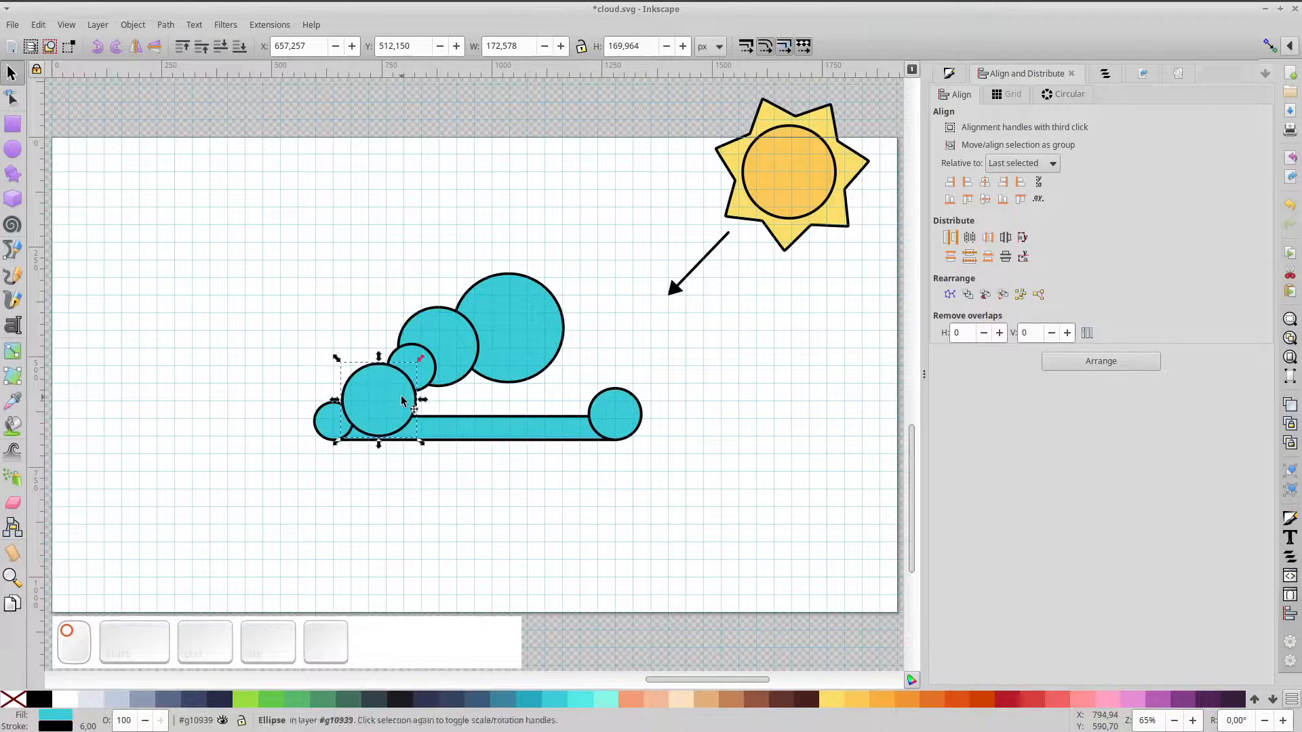
Duplicate the large top circle into right-side bumps, the smallest near the bar's right end
left_click(512, 376)
key("ctrl+d")
left_click_drag(528, 310, 605, 309)
left_click_drag(567, 366, 605, 393)
key("ctrl+d")
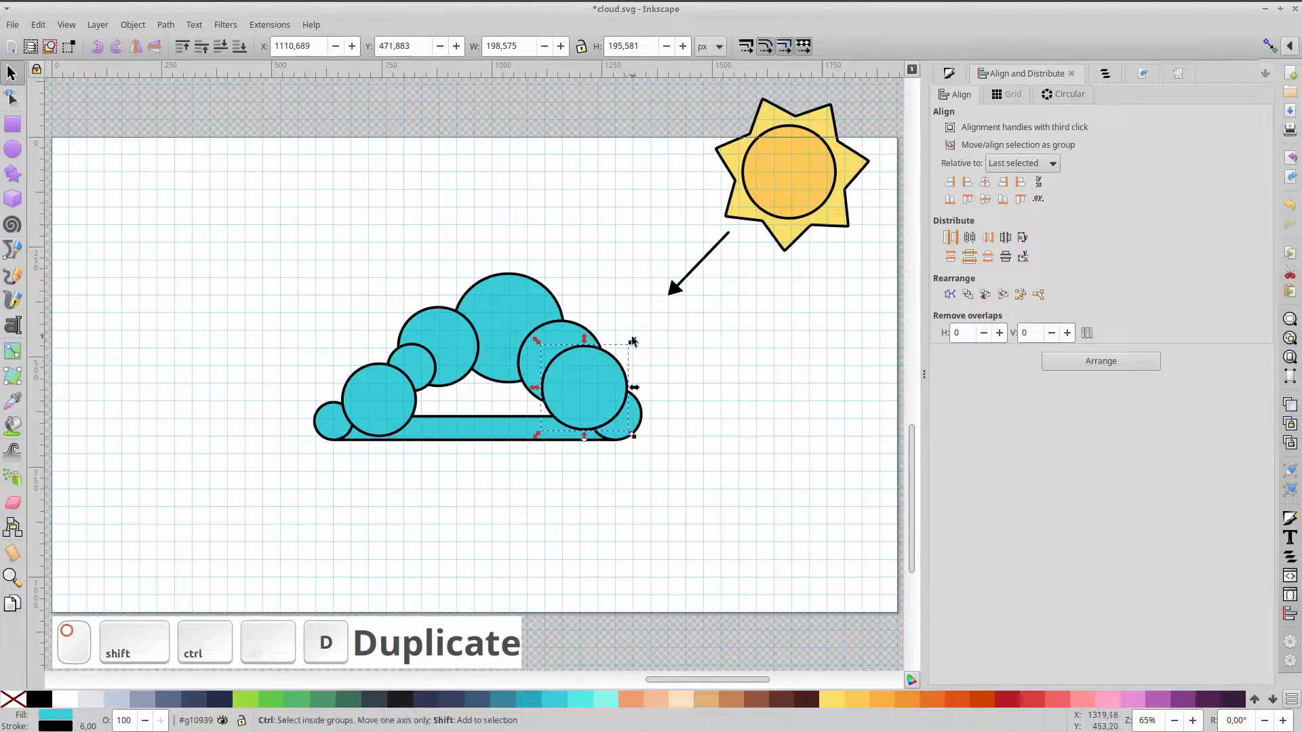
left_click_drag(627, 341, 636, 392)
scroll(591, 388, "up", 2)
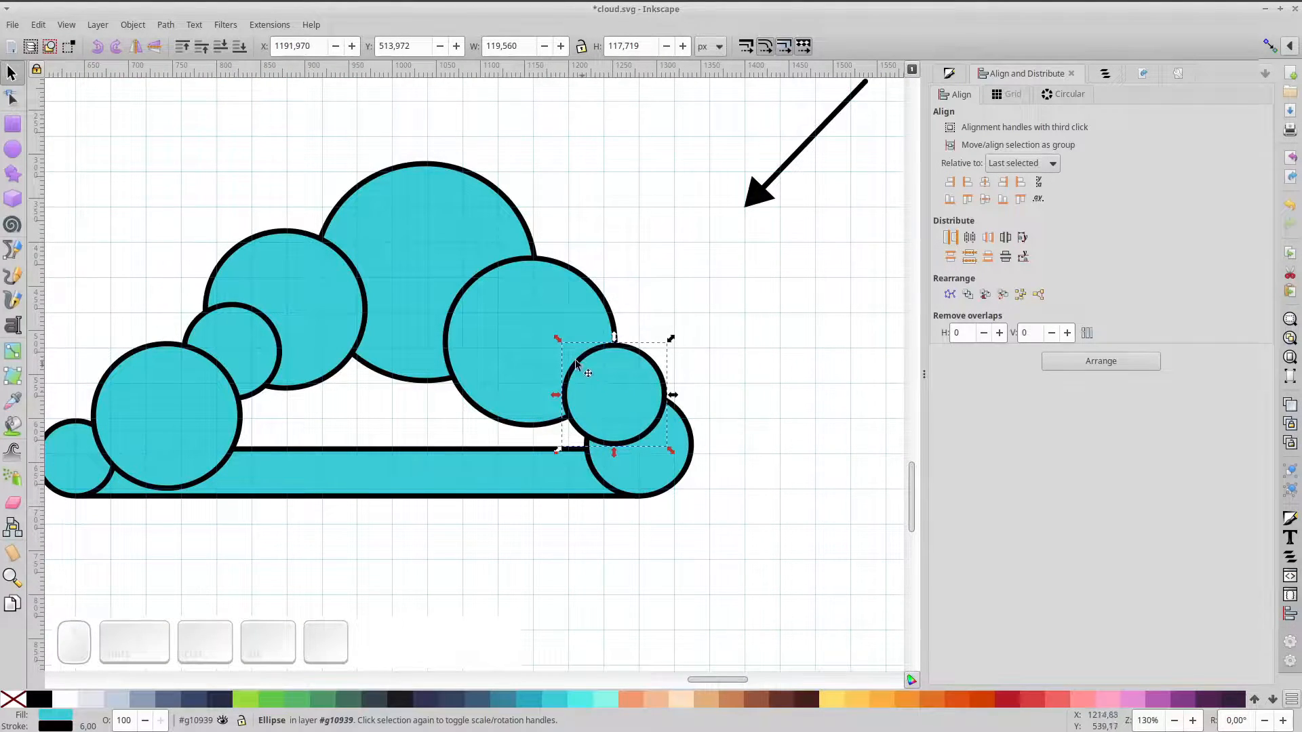
double_click(403, 413)
left_click(408, 333)
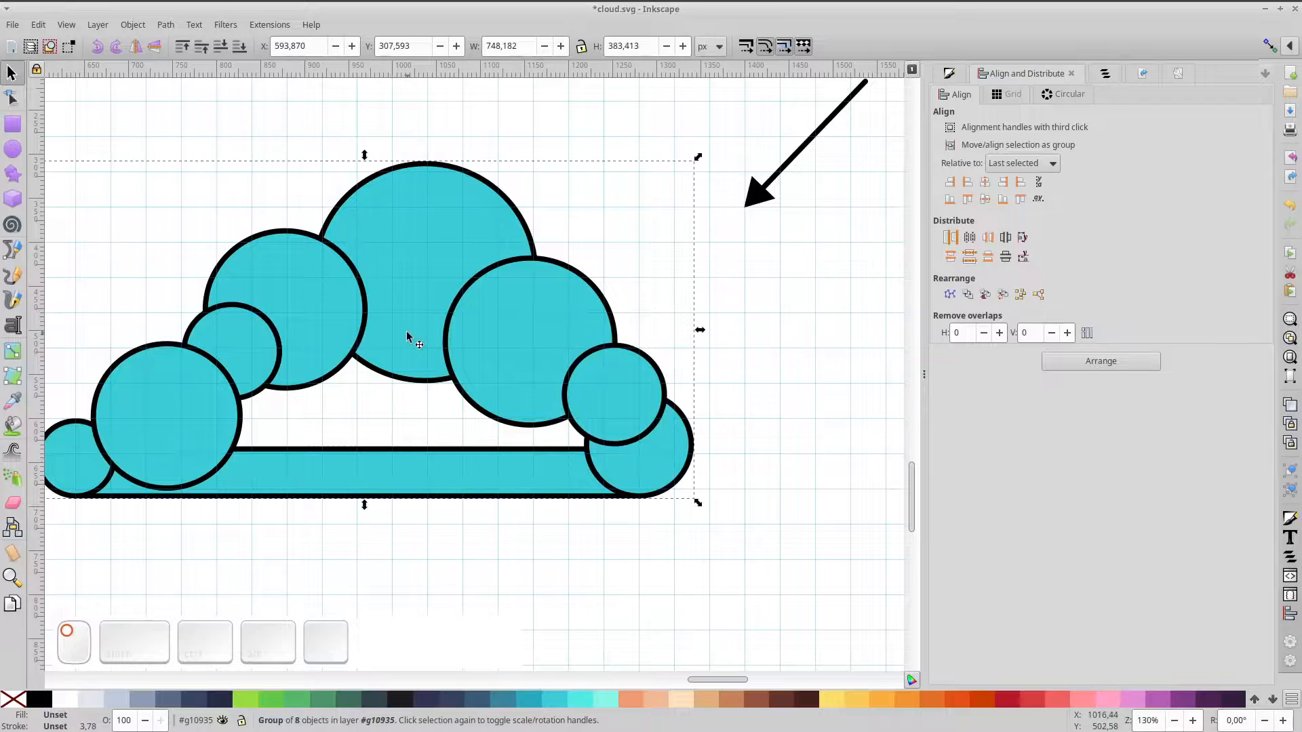
Duplicate the cloud group, ungroup the copy and union it into one path
left_click_drag(415, 328, 425, 297)
key("ctrl+z")
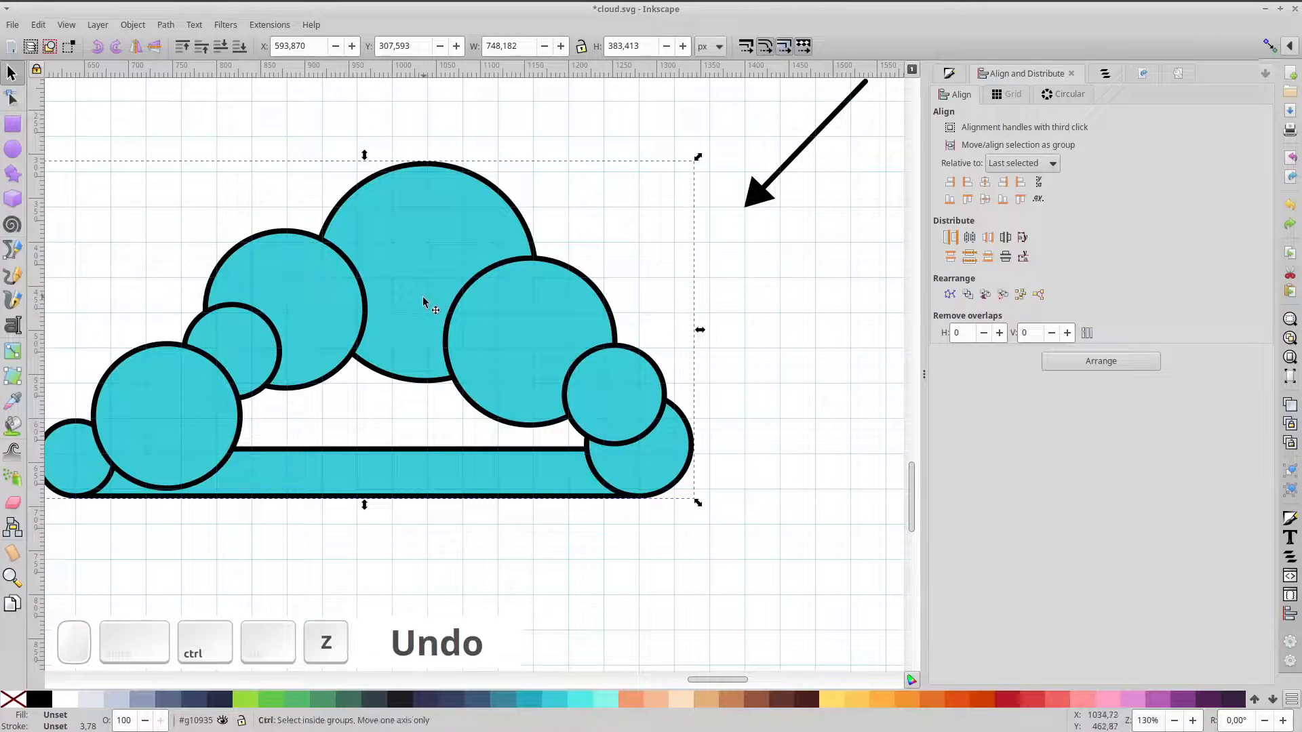
key("ctrl+d")
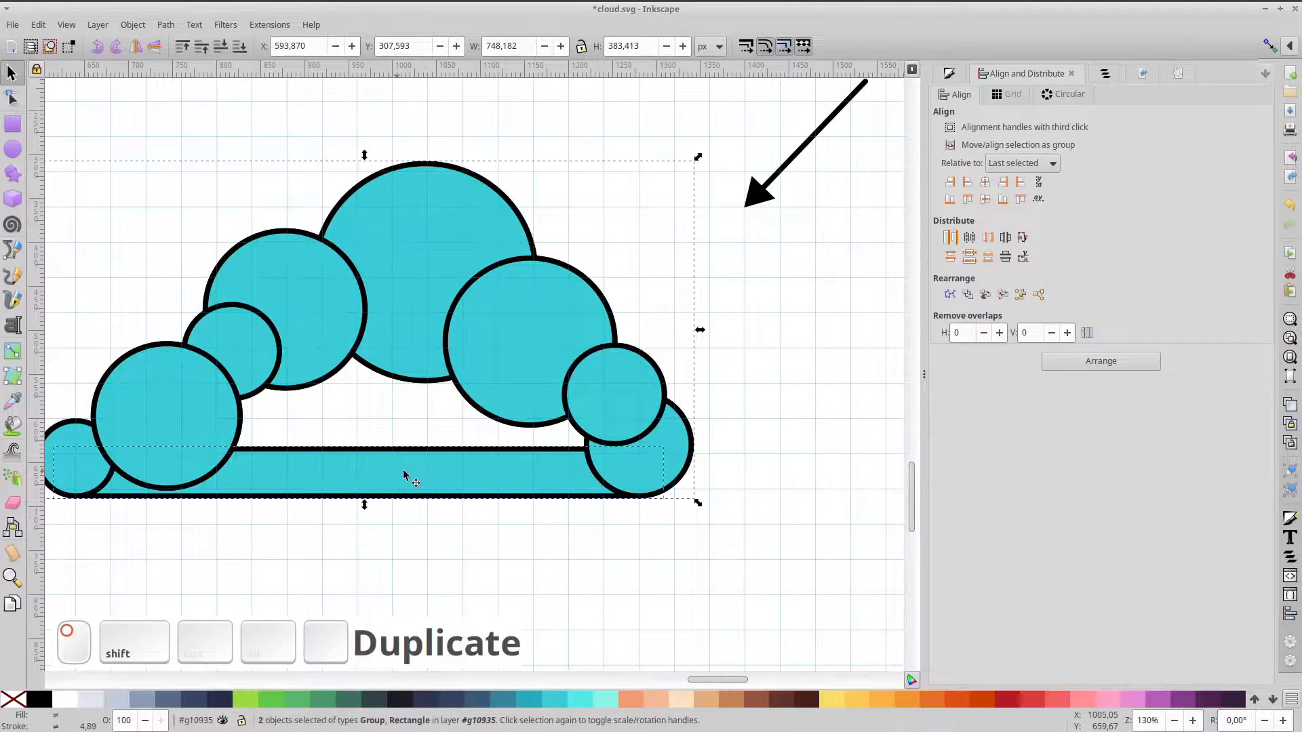
key("ctrl+shift+g")
key("ctrl+plus")
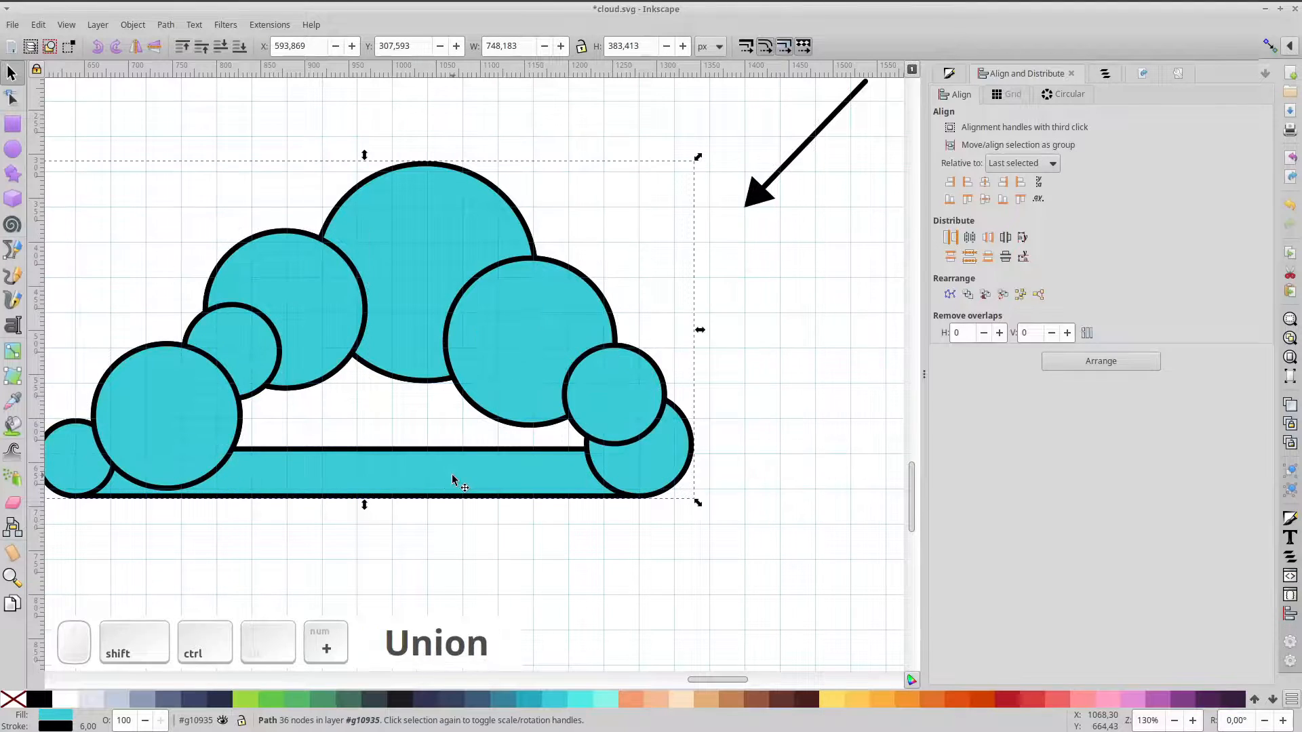
Delete the merged path's inner bottom nodes so the silhouette fills solid
left_click_drag(429, 335, 454, 283)
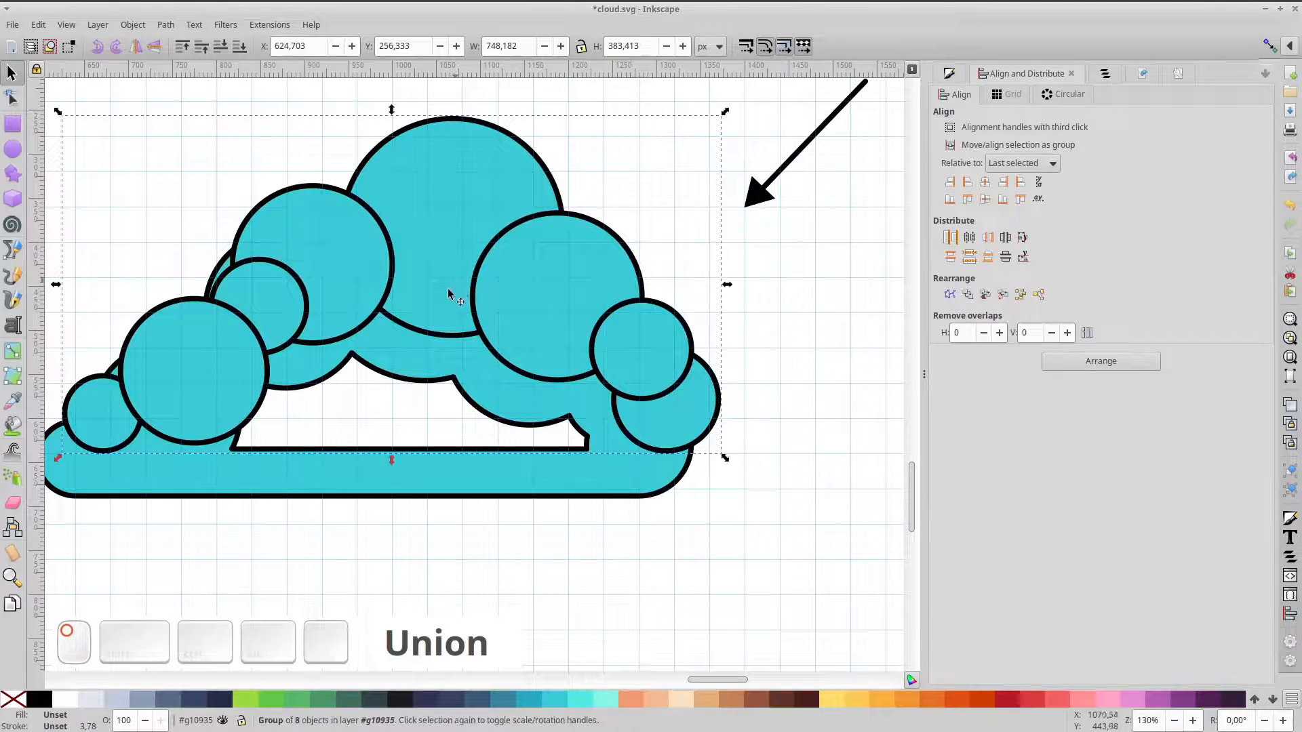
key("ctrl+z")
double_click(362, 463)
left_click_drag(200, 365, 618, 493)
left_click(352, 353, "shift")
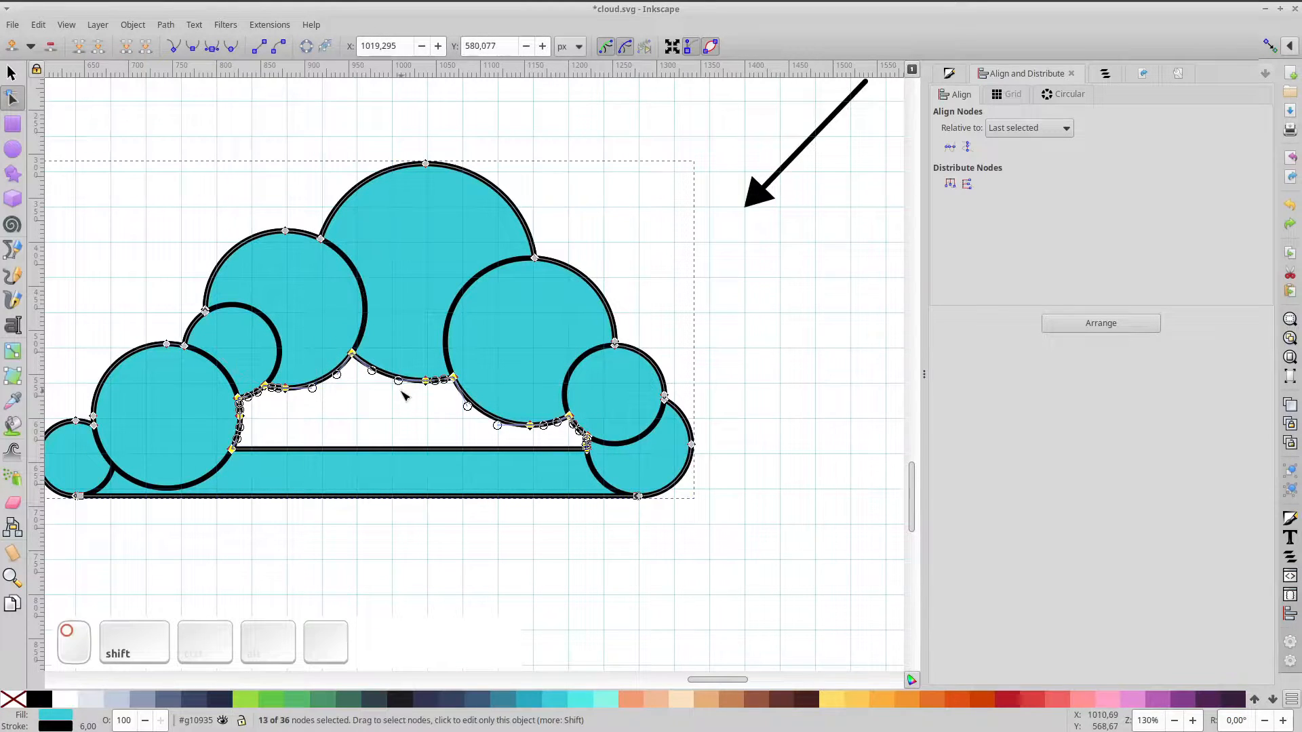
key("Delete")
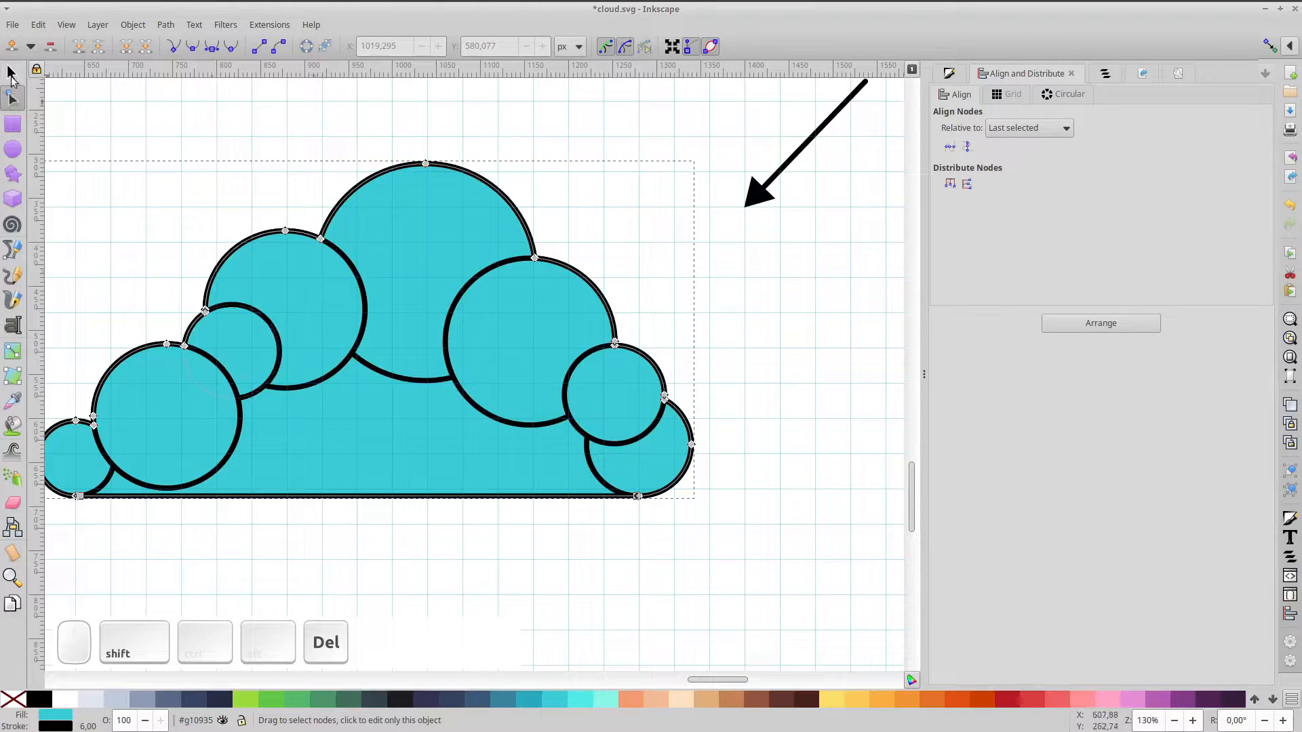
Move the merged silhouette aside to check it, restore its position and fit the page
left_click(11, 73)
left_click_drag(366, 270, 430, 299)
left_click(425, 446)
left_click_drag(426, 447, 203, 195)
scroll(320, 260, "down", 2)
key("ctrl+z")
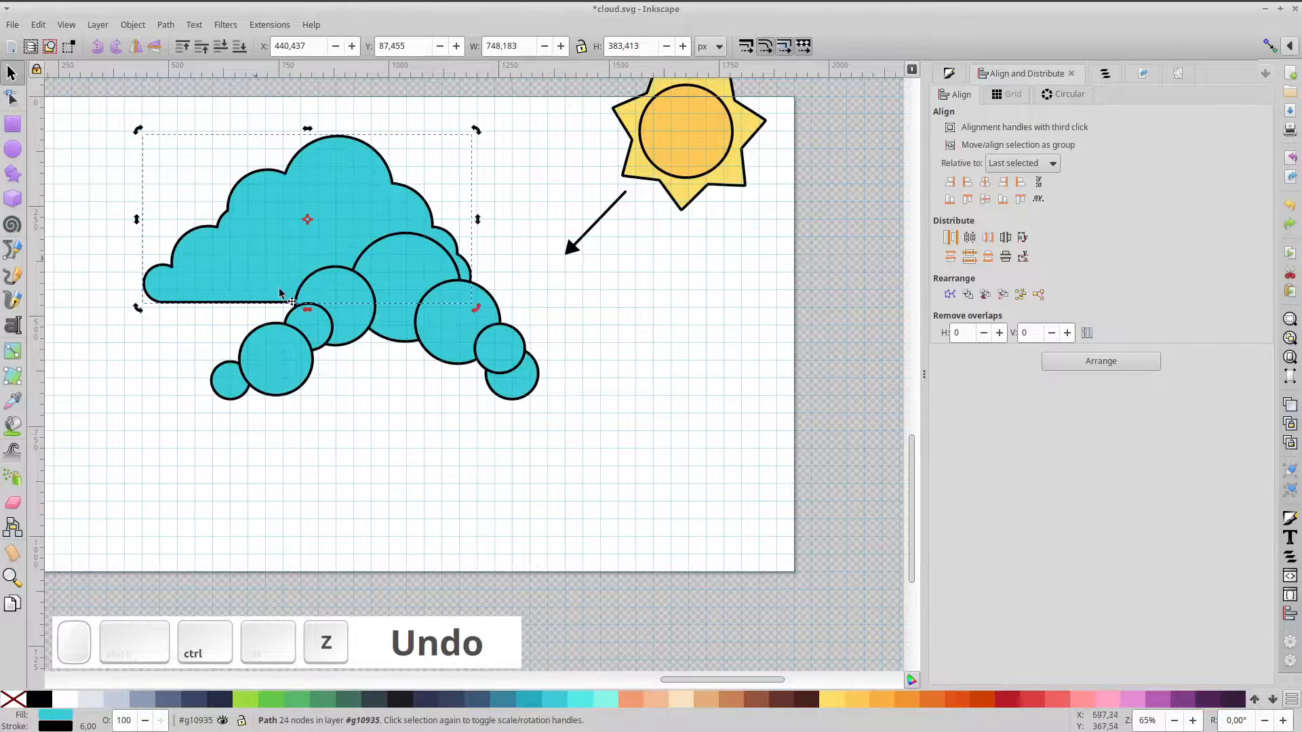
key("ctrl+z")
scroll(358, 346, "up", 1)
scroll(358, 347, "up", 1)
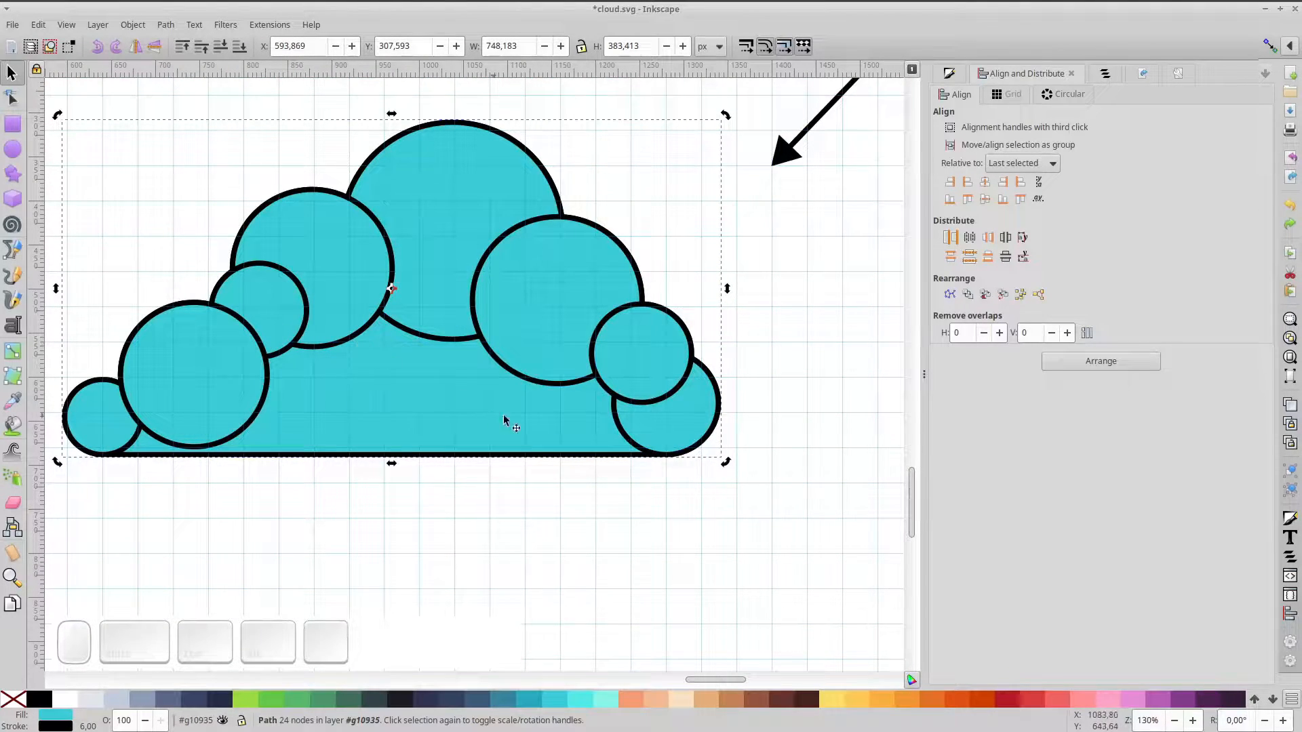
scroll(536, 449, "down", 1)
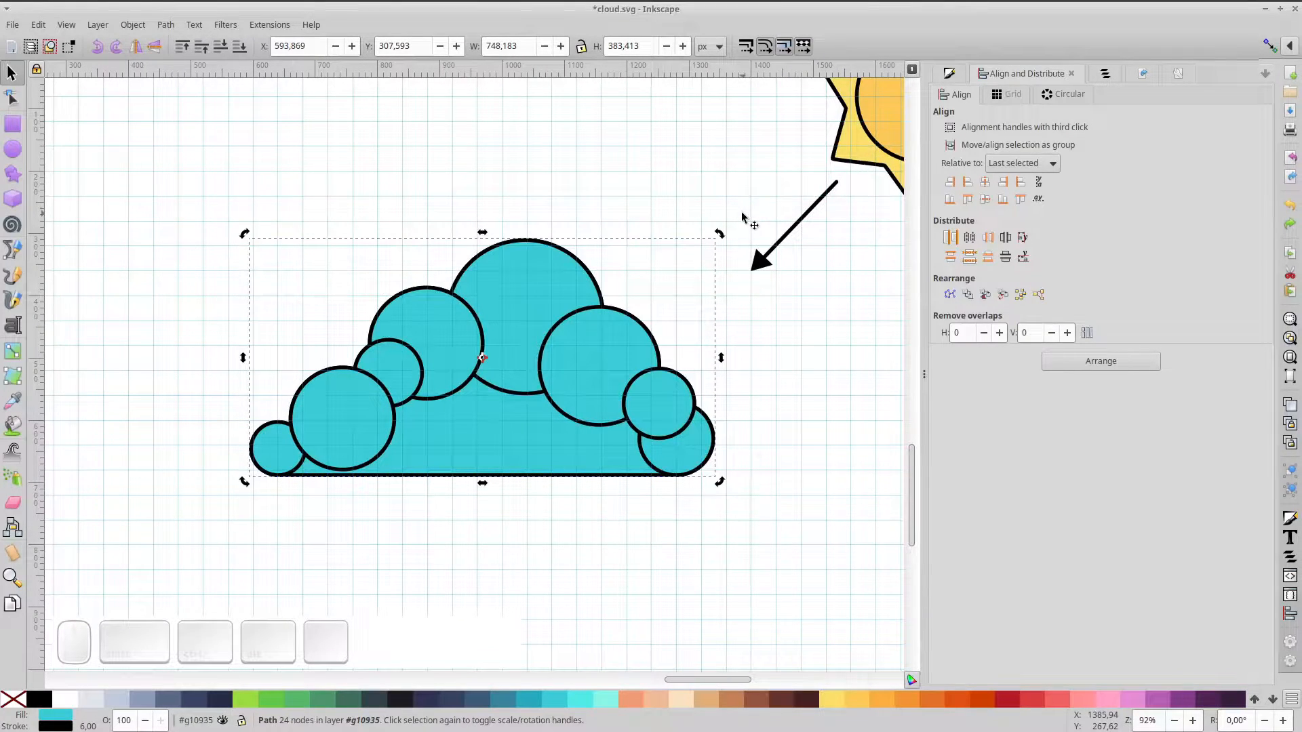
key("KP_5")
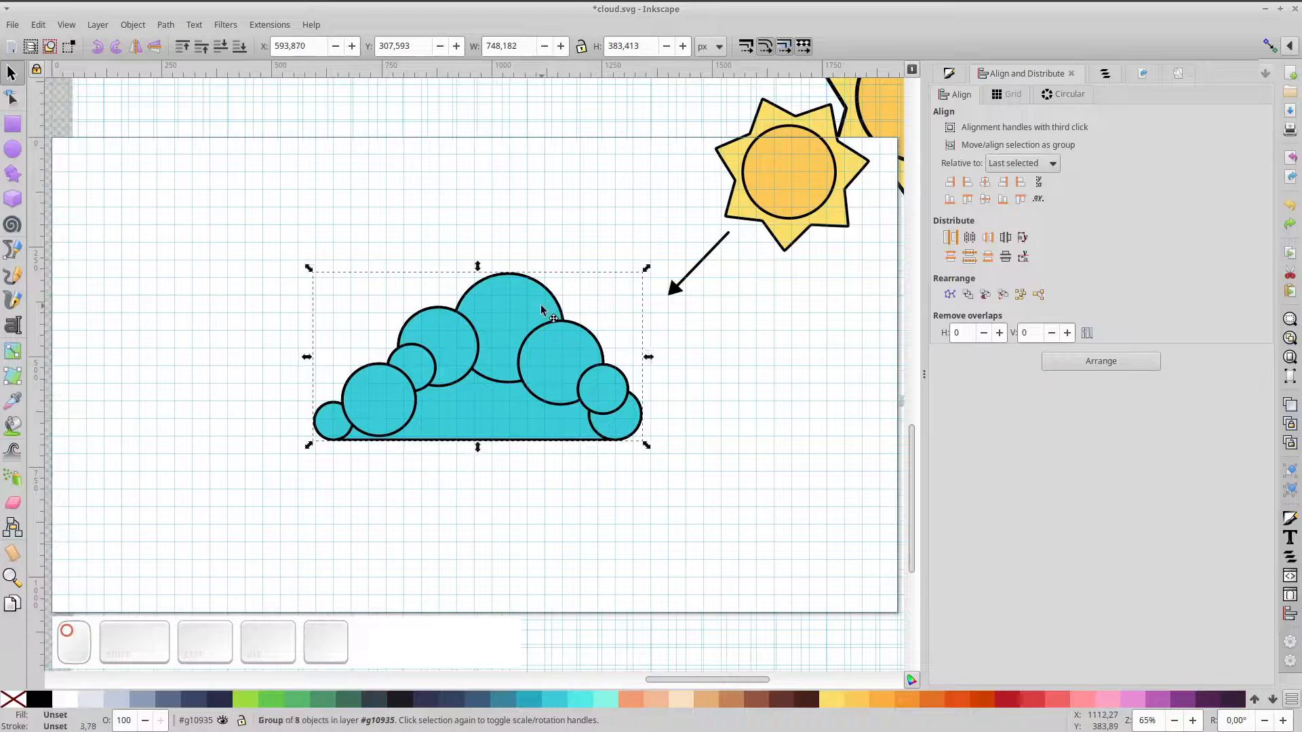
Cut a lighter cyan, outline-free crescent from the top circle and delete the big circle beneath it
double_click(542, 310)
scroll(543, 310, "up", 2)
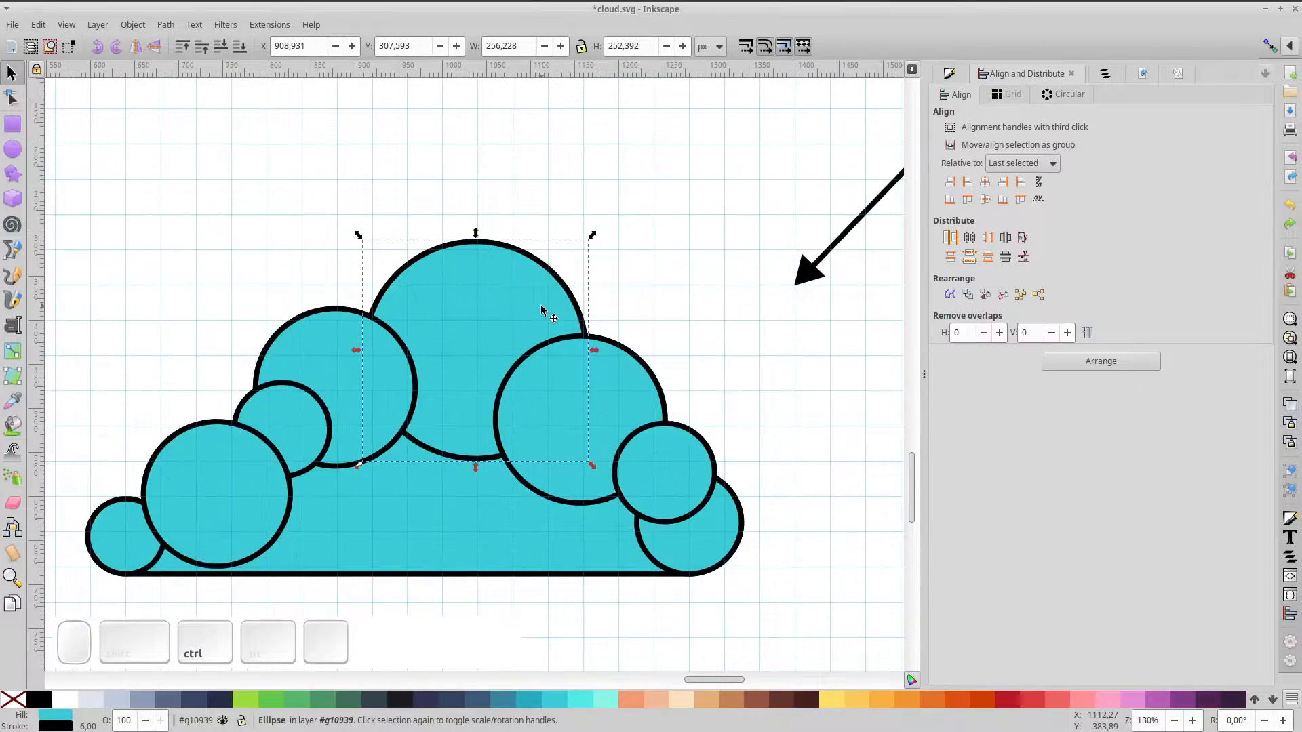
key("ctrl+d")
left_click_drag(542, 300, 513, 337)
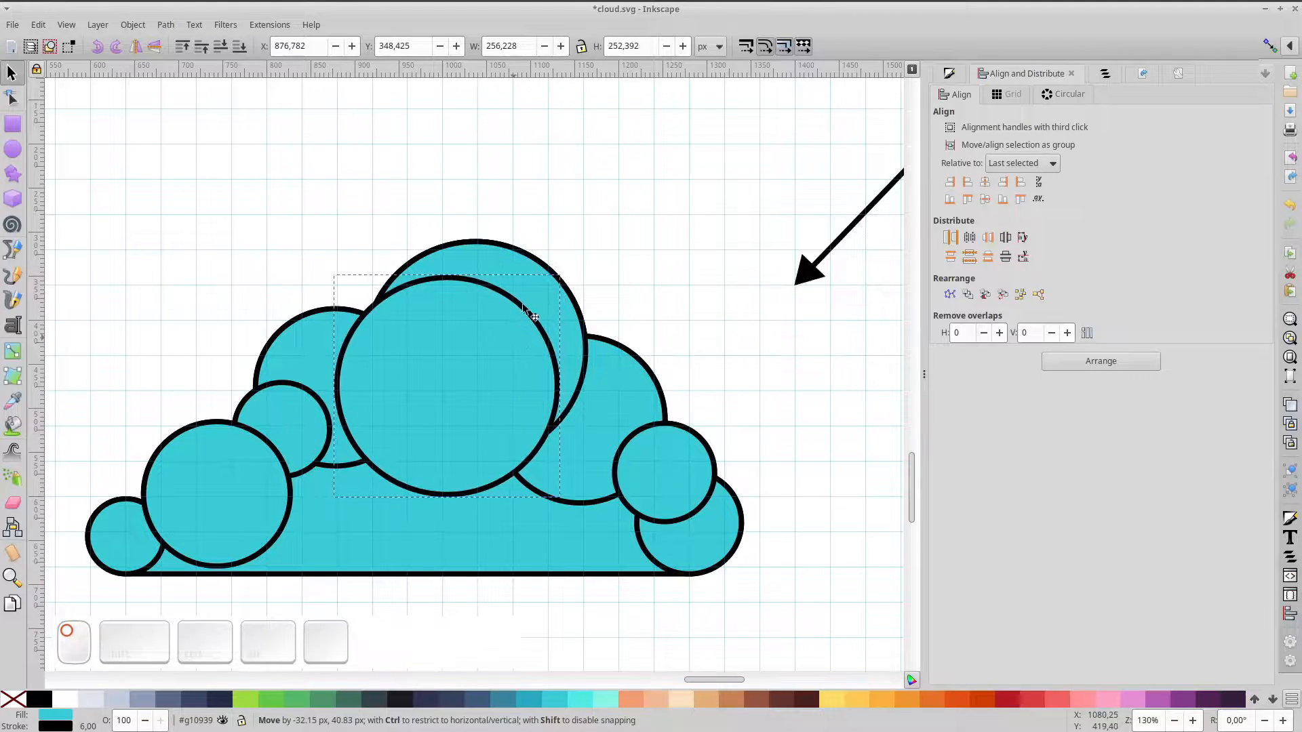
left_click(529, 273, "shift")
key("ctrl+minus")
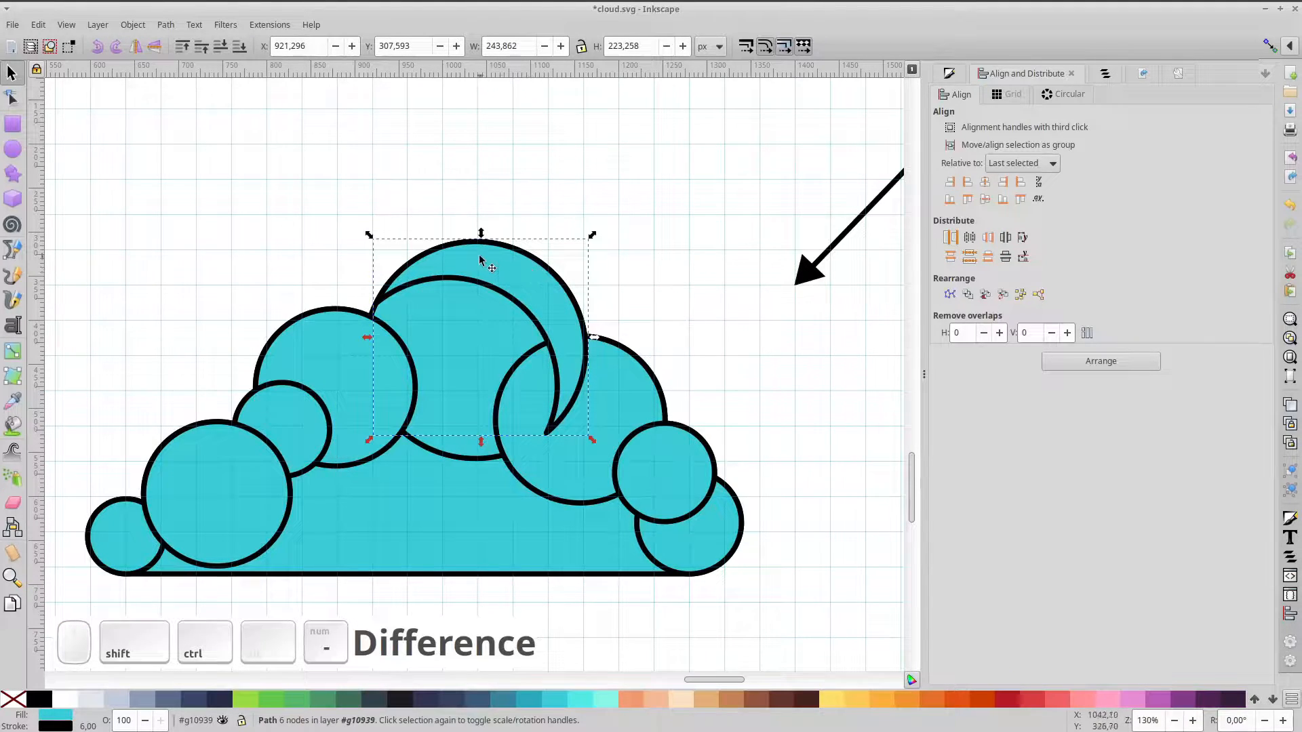
left_click(576, 699)
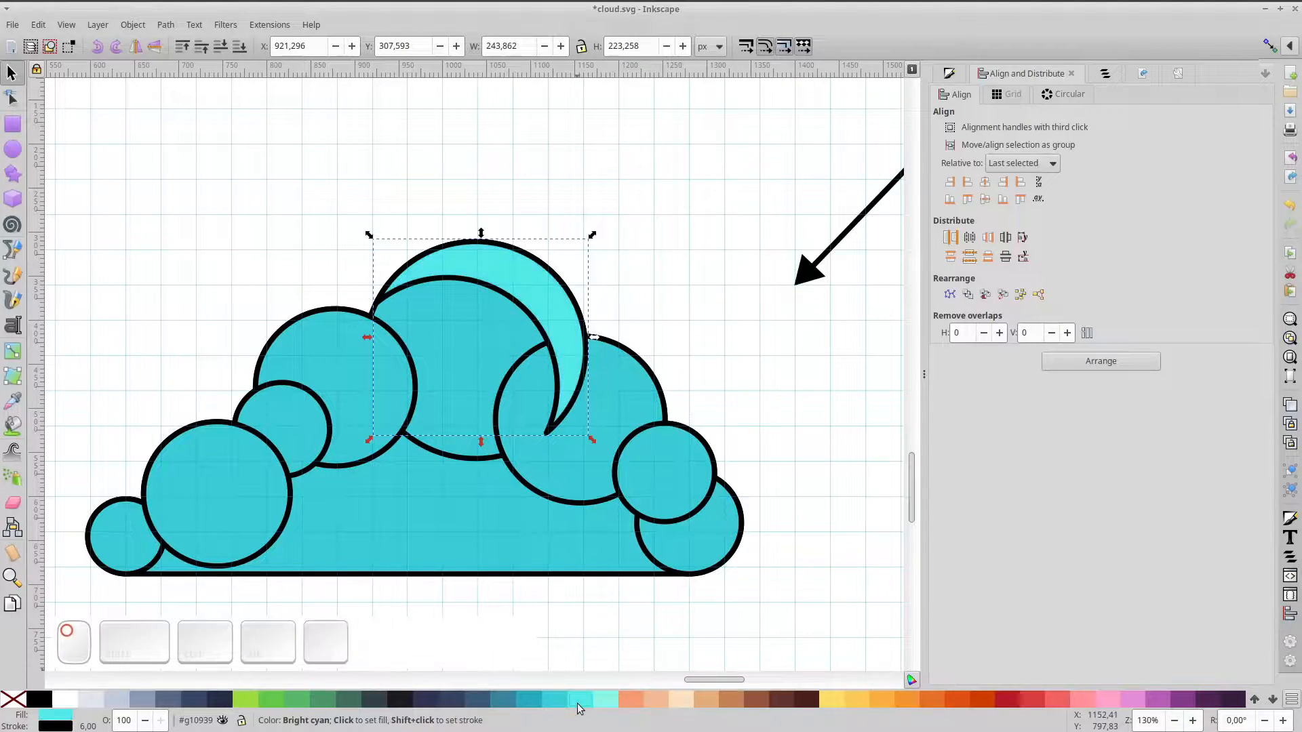
left_click(15, 705, "shift")
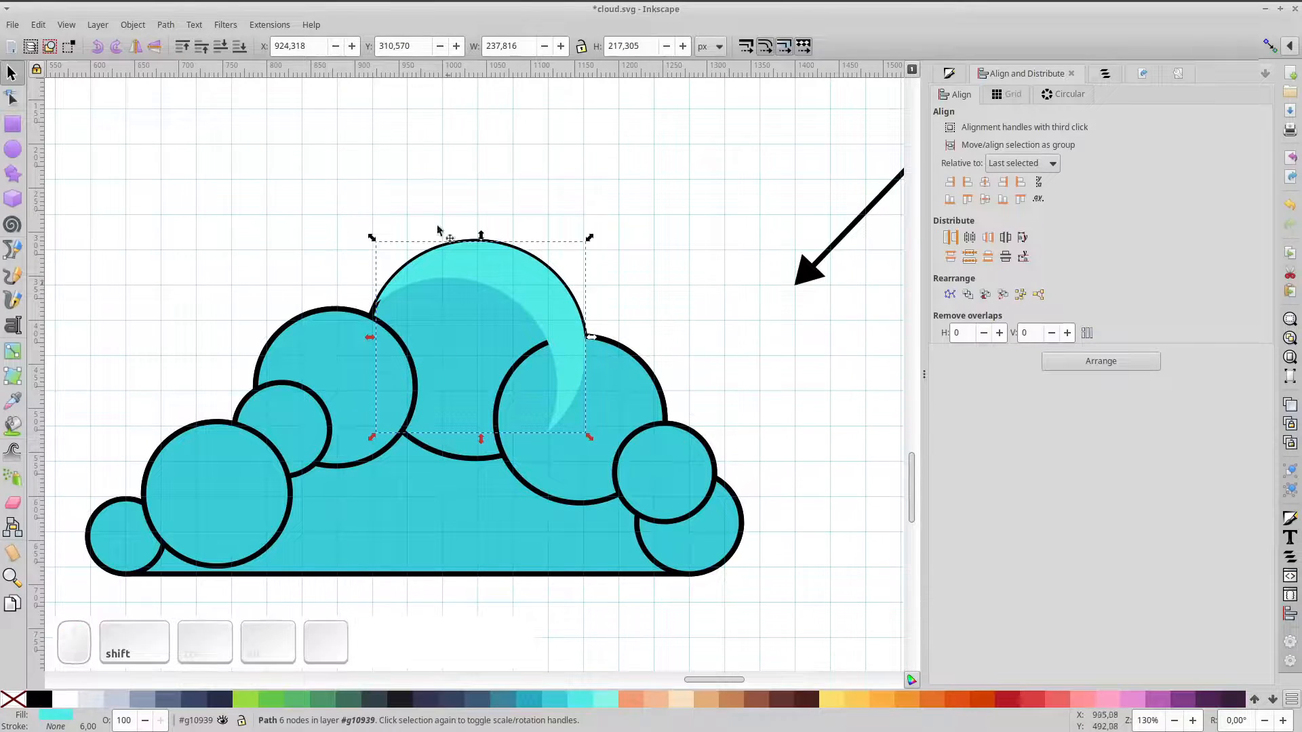
left_click(446, 374)
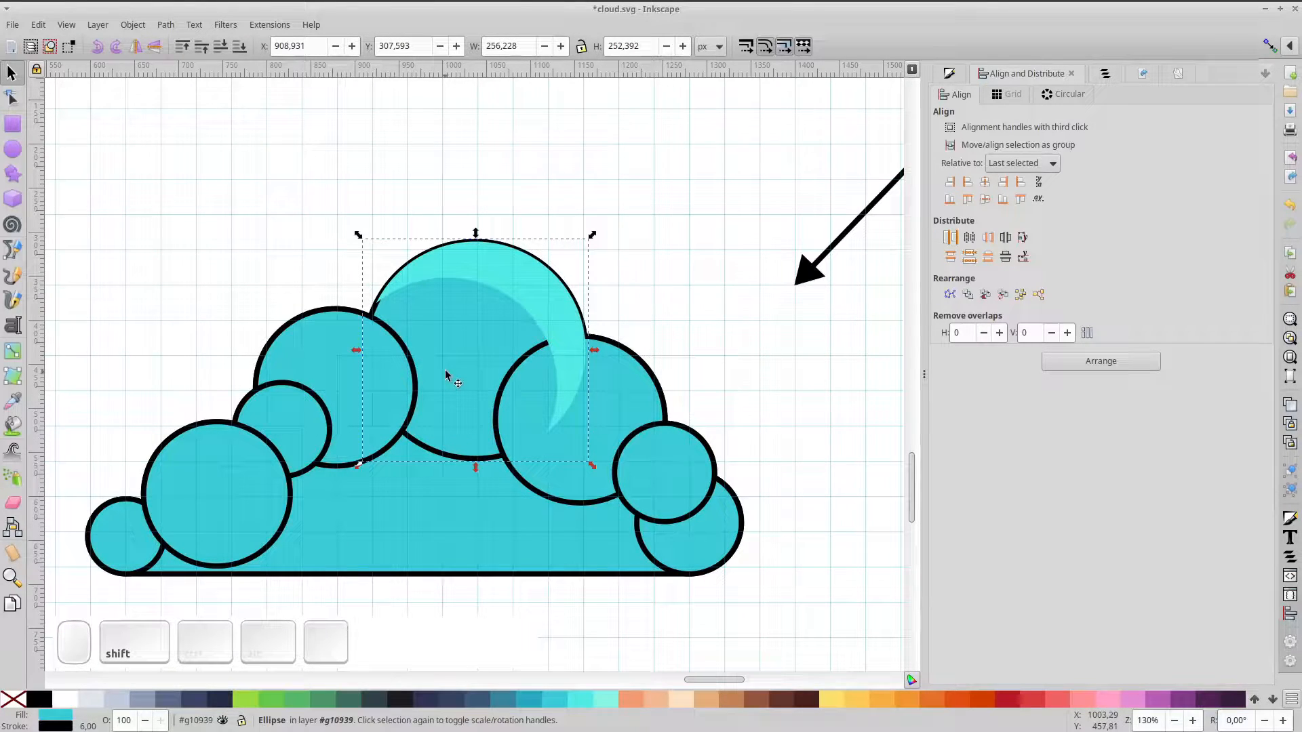
key("Delete")
Cut a crescent from the right-hand cloud circle using an offset copy
left_click(506, 277)
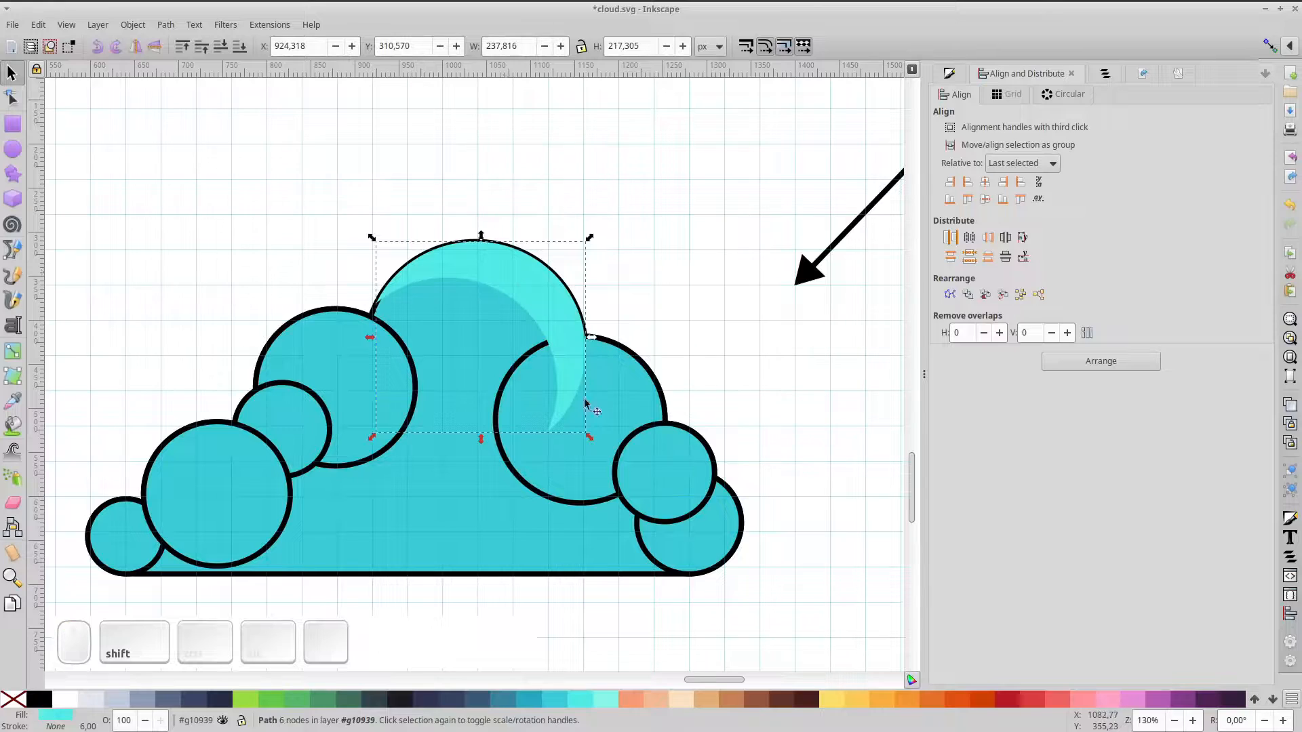
left_click(627, 402)
key("ctrl+d")
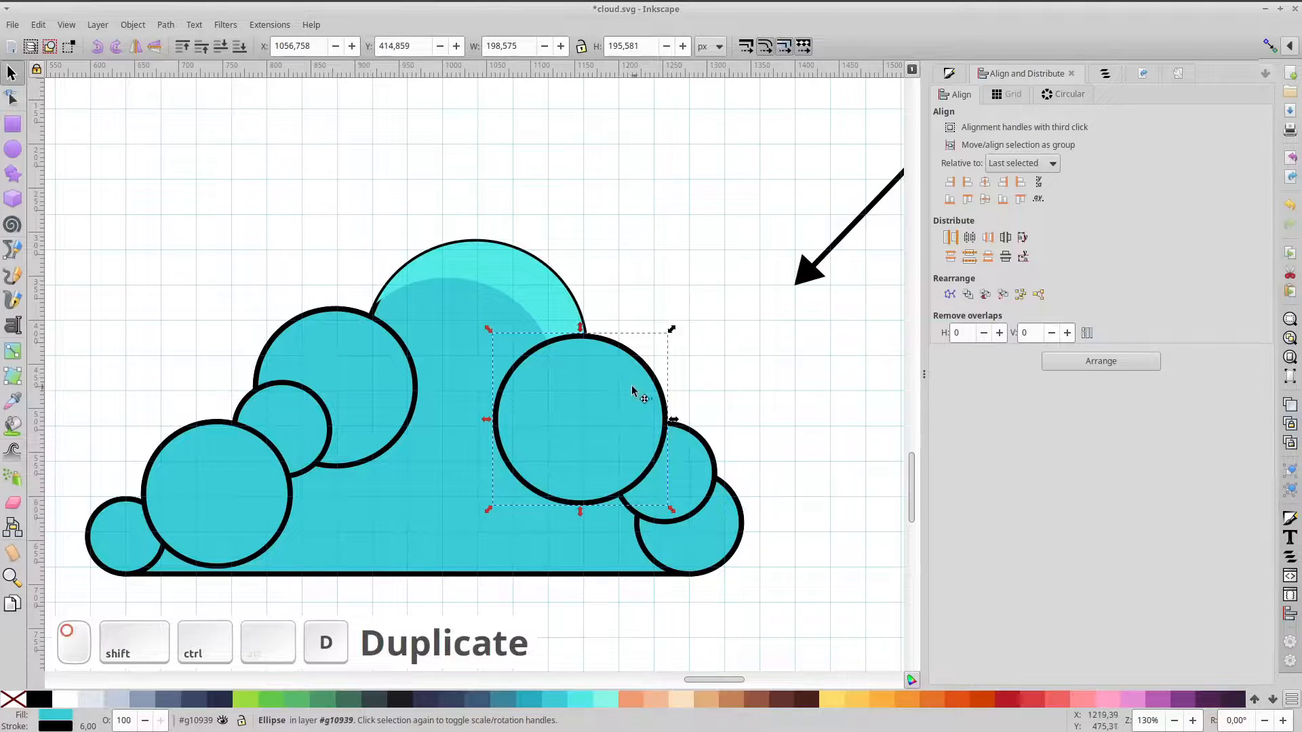
left_click_drag(632, 391, 616, 422)
scroll(773, 292, "right", 5)
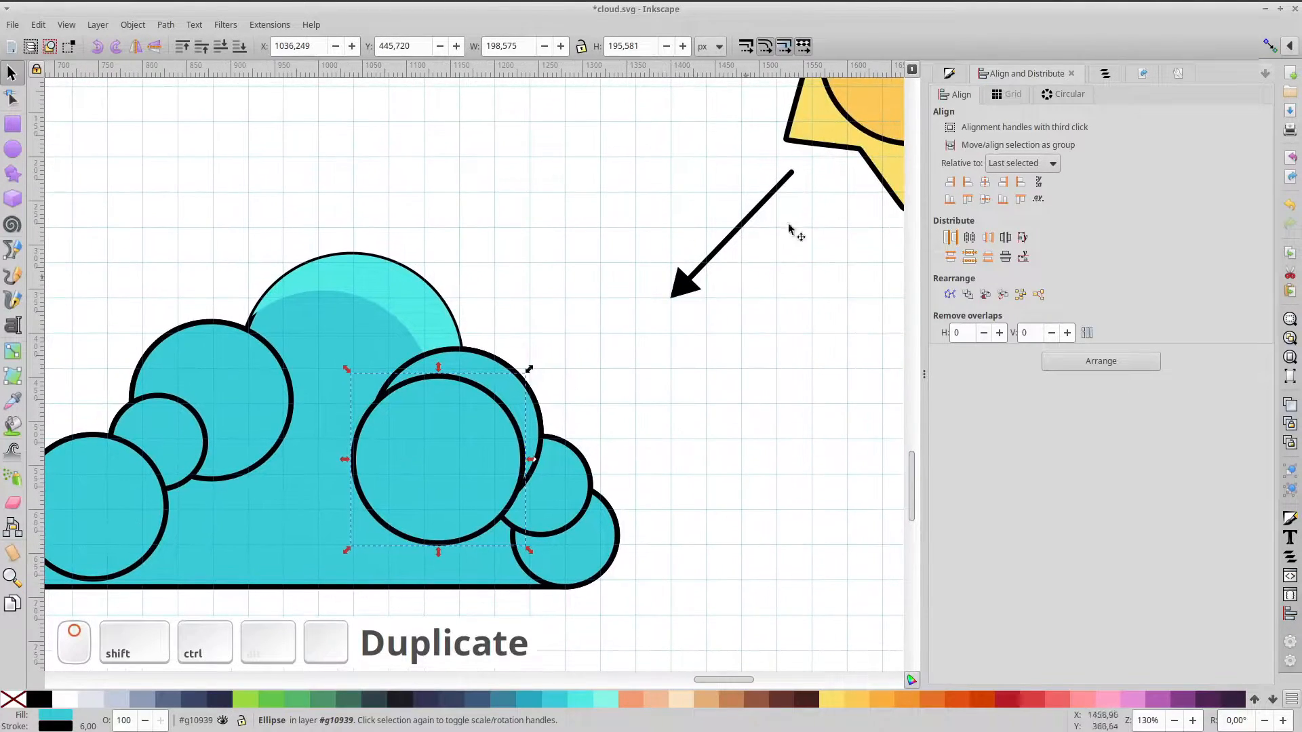
left_click_drag(481, 449, 479, 442)
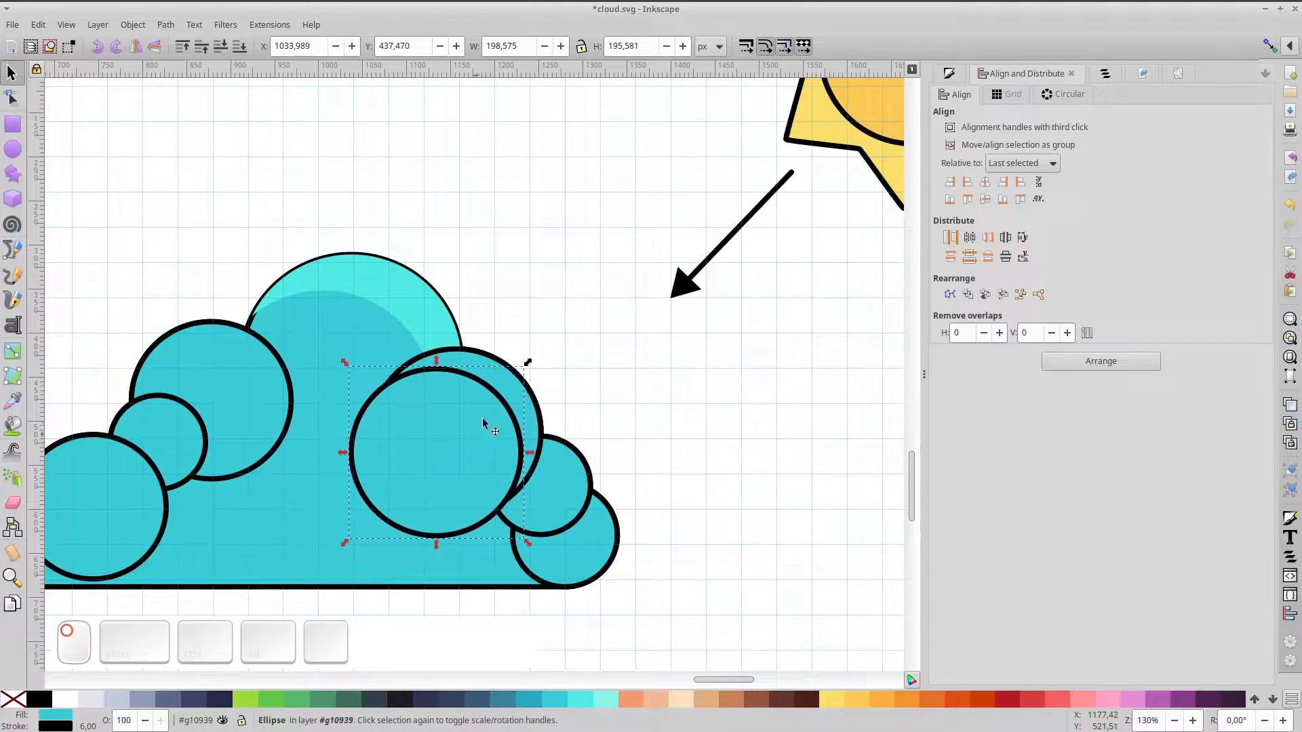
left_click(501, 375, "shift")
key("ctrl+KP_Subtract")
left_click_drag(548, 505, 558, 515)
key("Escape")
Cut a second right-hand crescent and union all crescents into one highlight shape
left_click(558, 509)
key("ctrl+d")
left_click(581, 469, "shift")
key("ctrl+KP_Subtract")
left_click(561, 538)
key("ctrl+d")
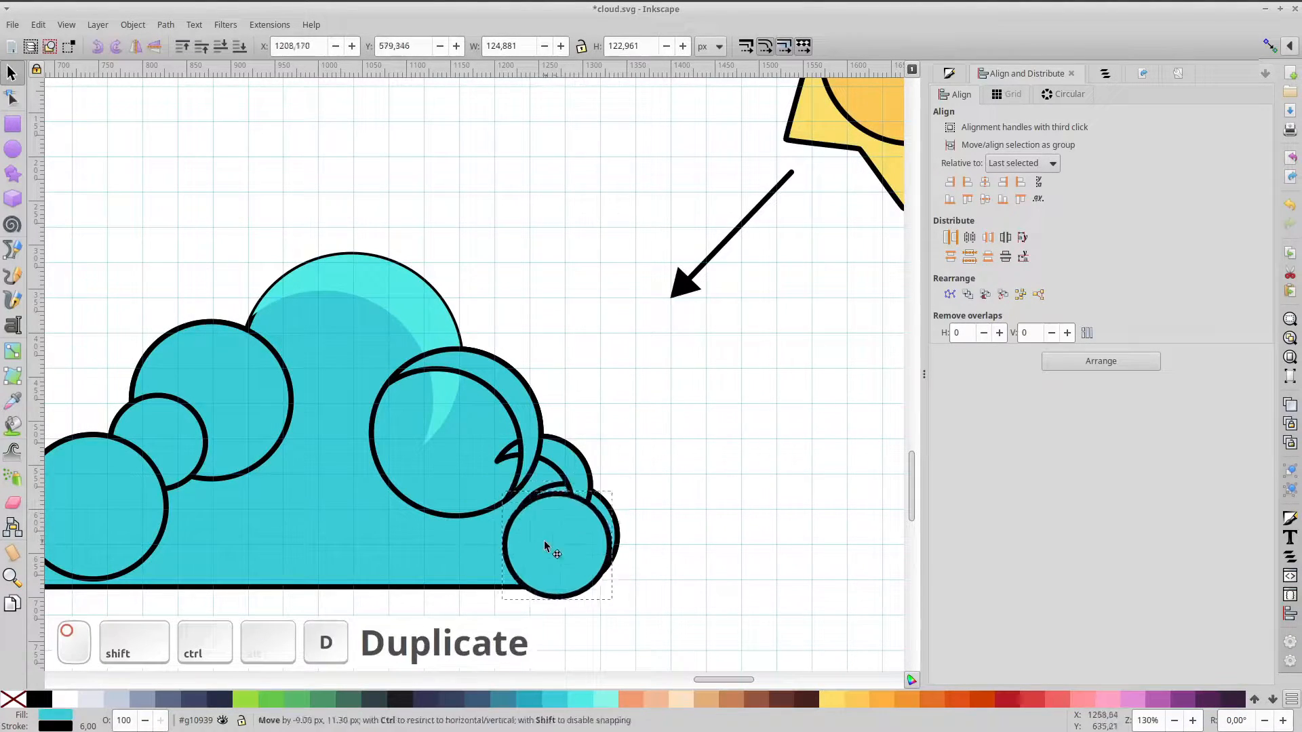
left_click(434, 325, "shift")
key("ctrl+KP_Add")
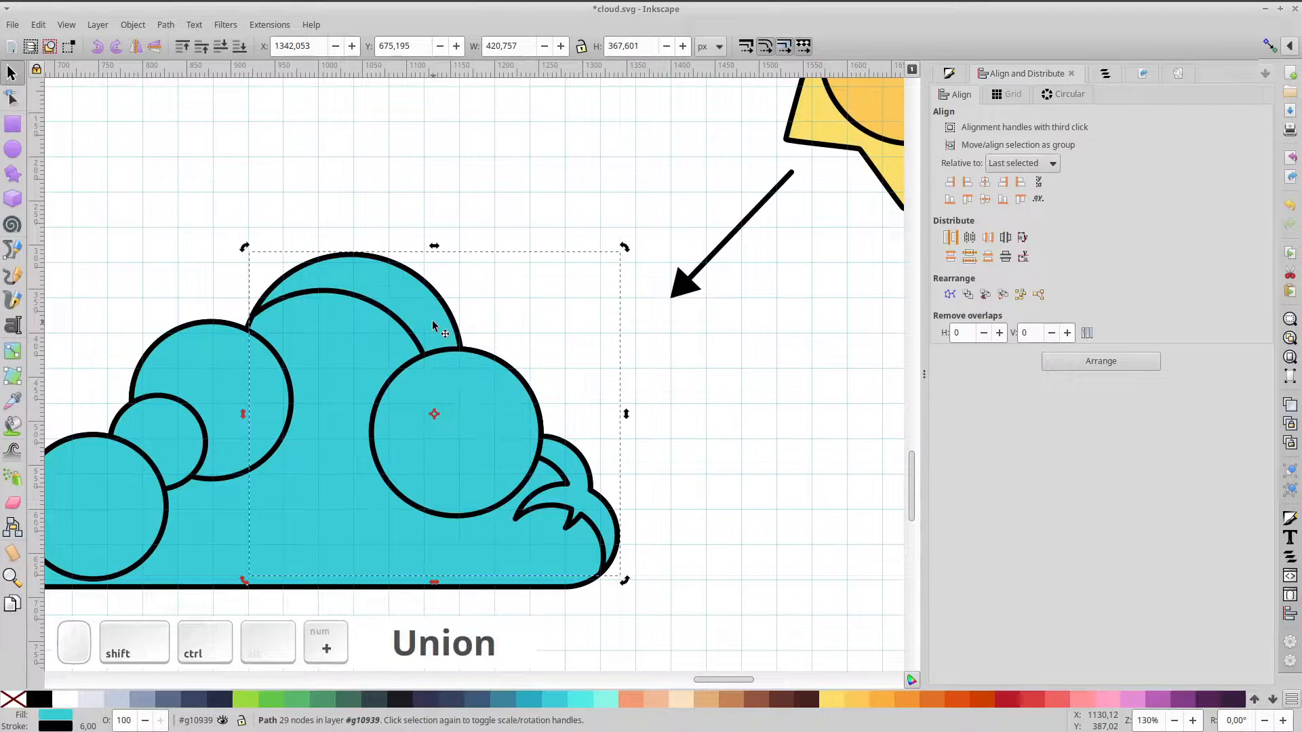
Fill the merged highlights lighter cyan, delete the covering circle and remove their outlines
left_click(578, 699)
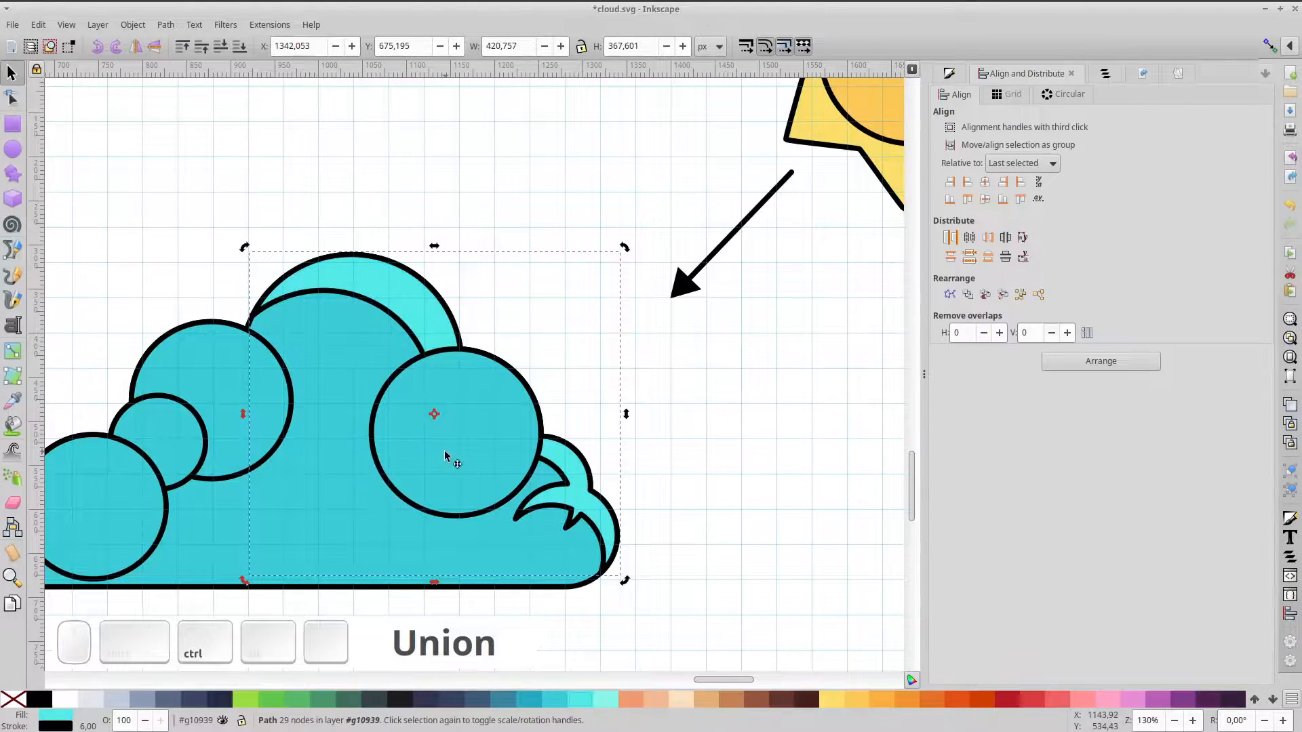
left_click(445, 455, "ctrl")
key("Delete")
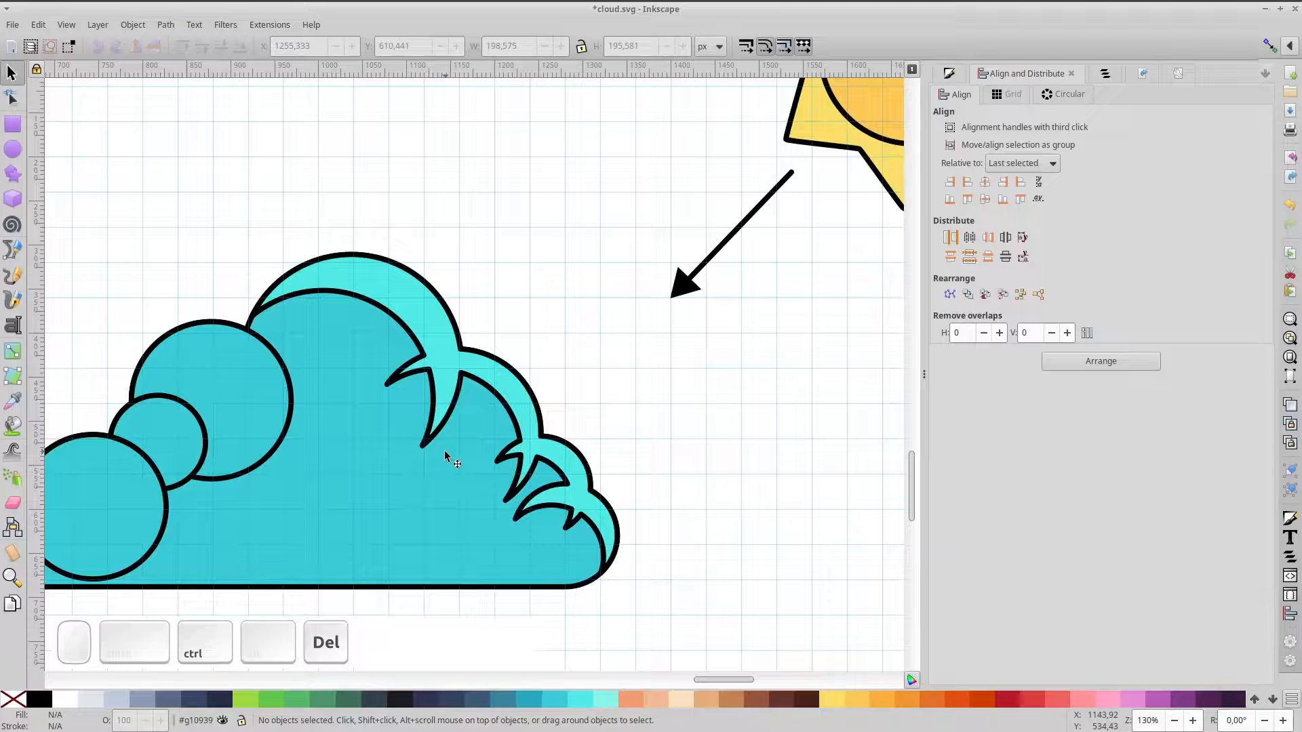
left_click(453, 380)
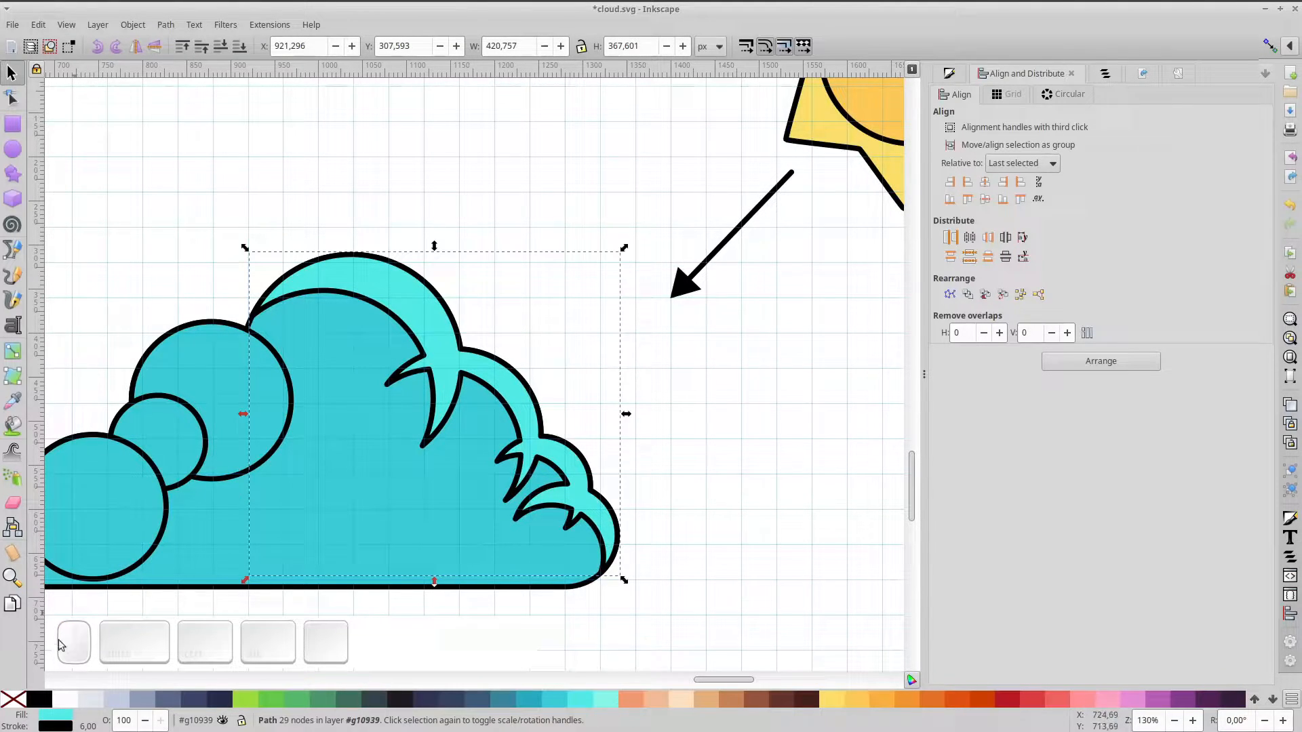
left_click(13, 698, "shift")
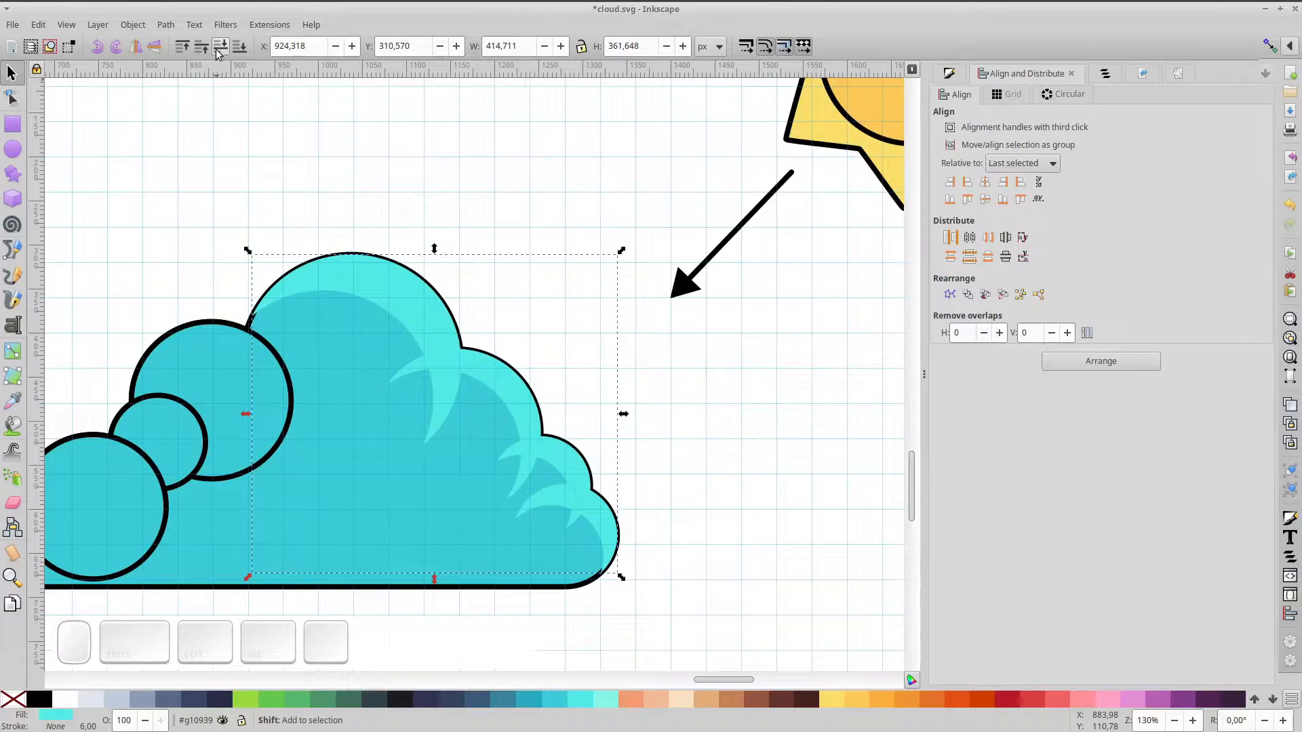
left_click(374, 542)
Lay a duplicate of the cloud base on top with no fill as the outline
left_click_drag(376, 544, 398, 482)
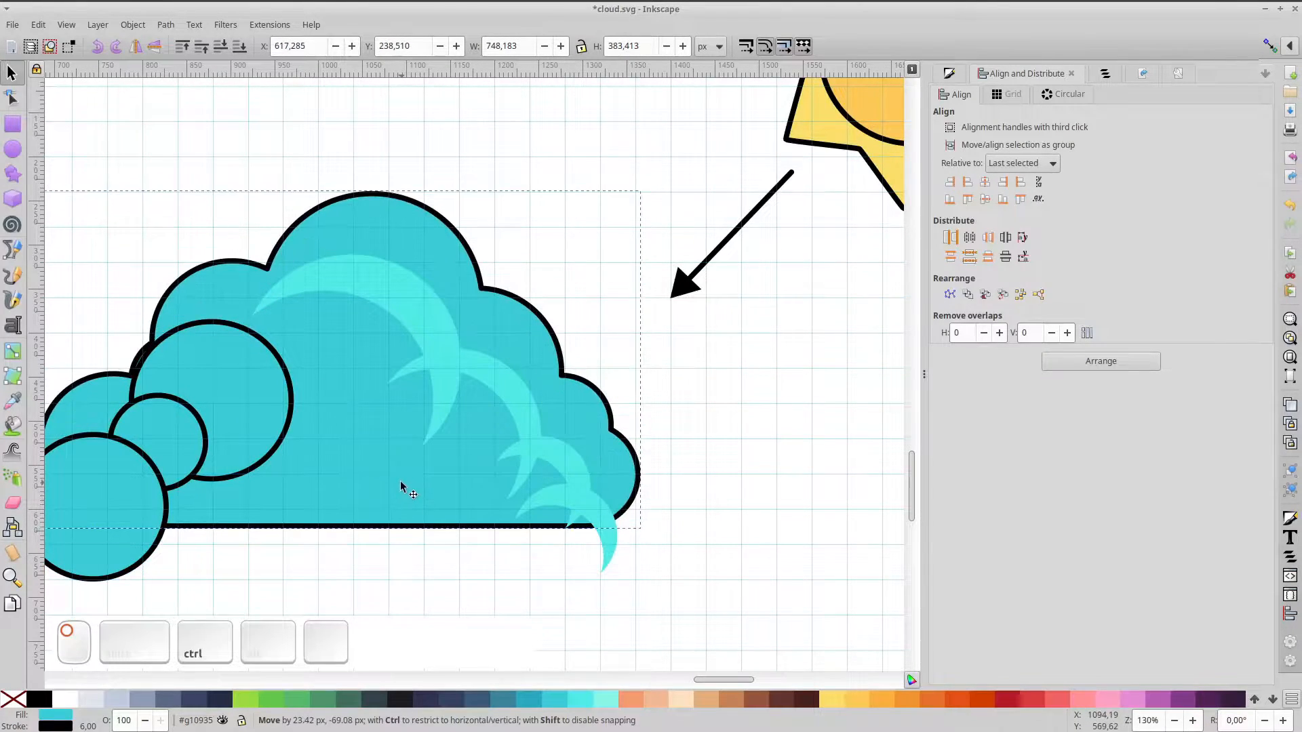
key("ctrl+z")
key("ctrl+d")
left_click(15, 699)
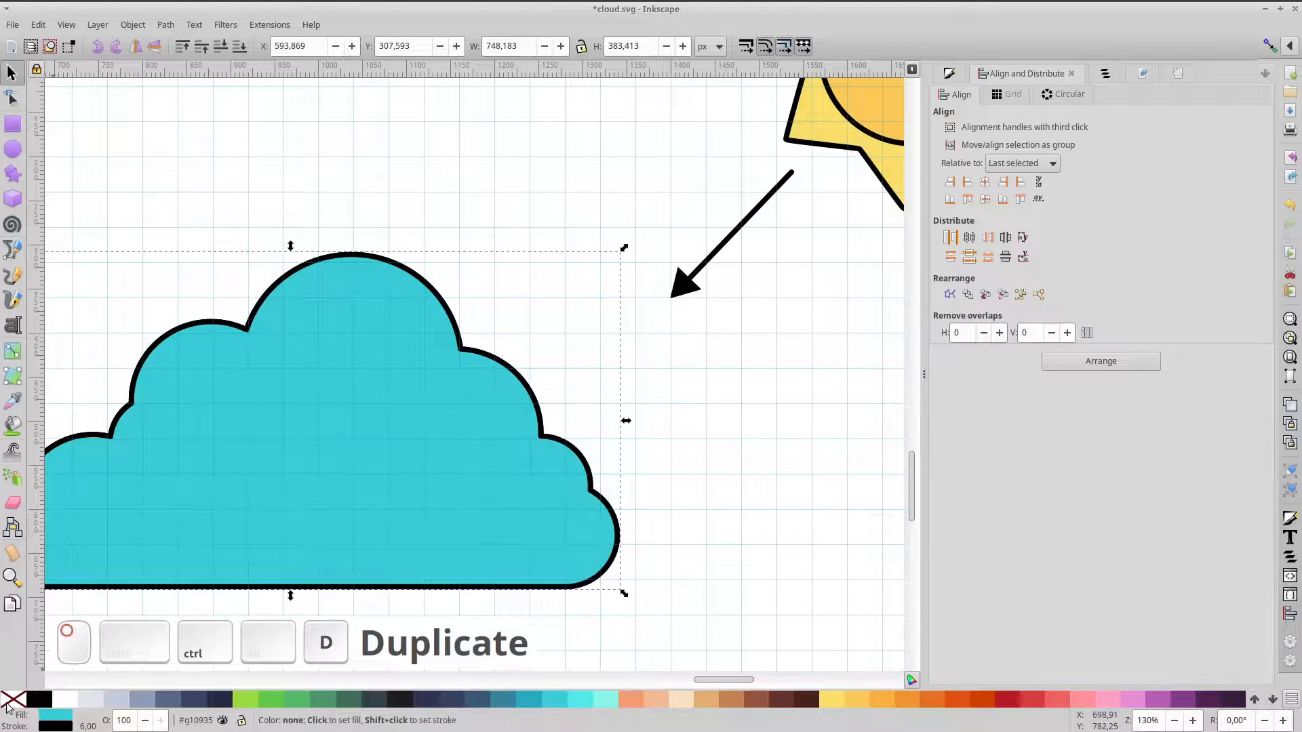
Delete the first hook's nodes from the highlight path
double_click(444, 367)
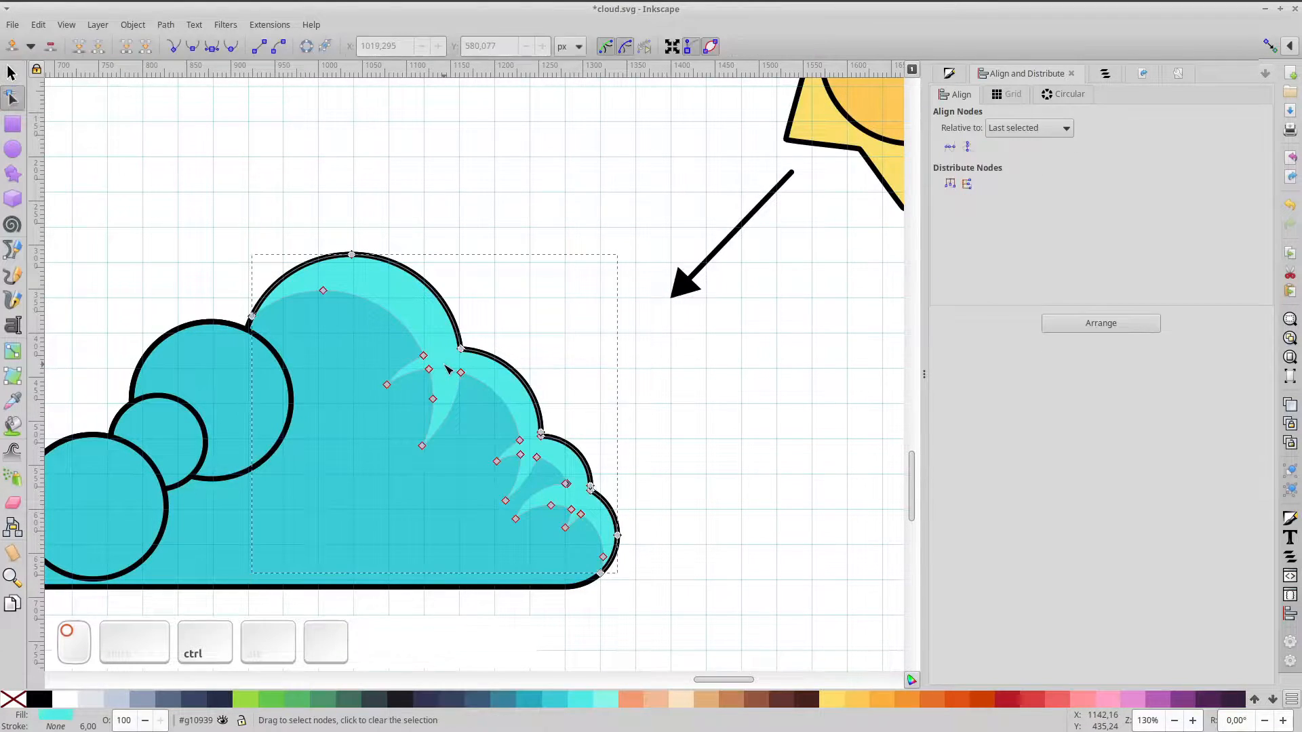
left_click_drag(296, 330, 425, 431)
scroll(479, 459, "up", 3)
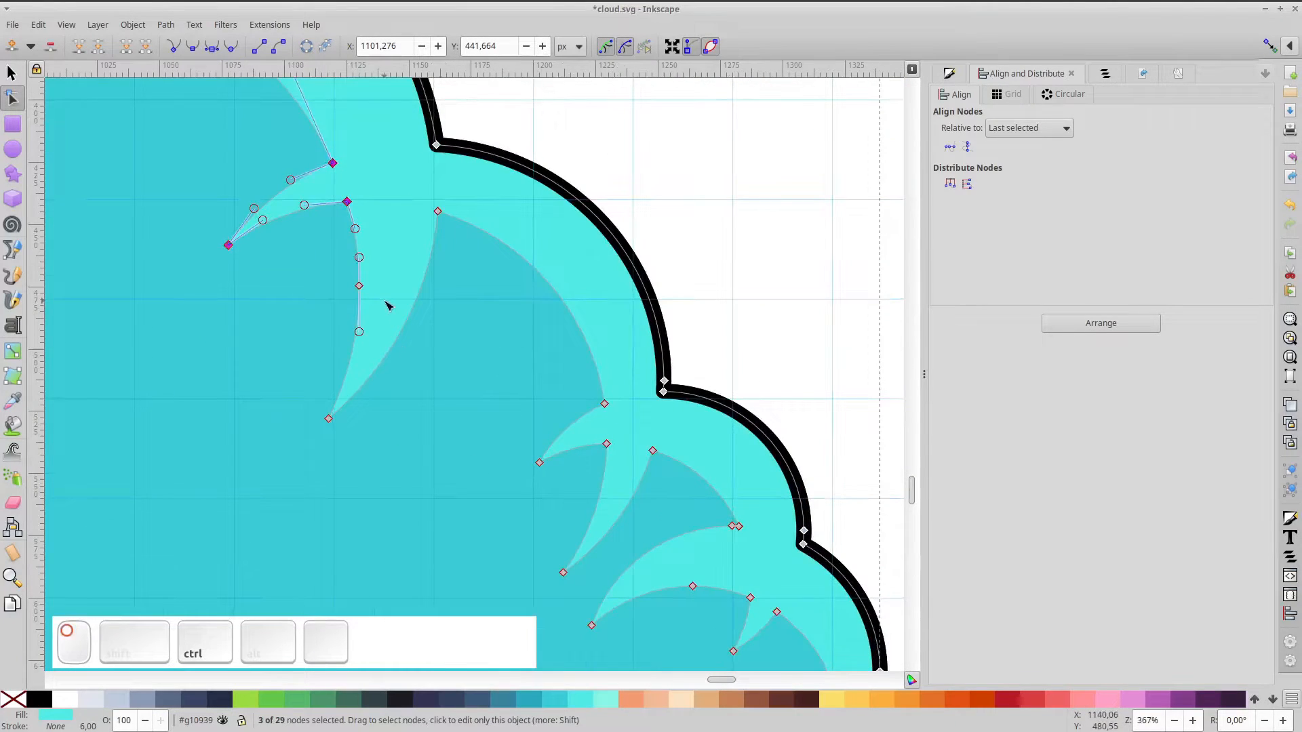
left_click_drag(193, 150, 390, 259)
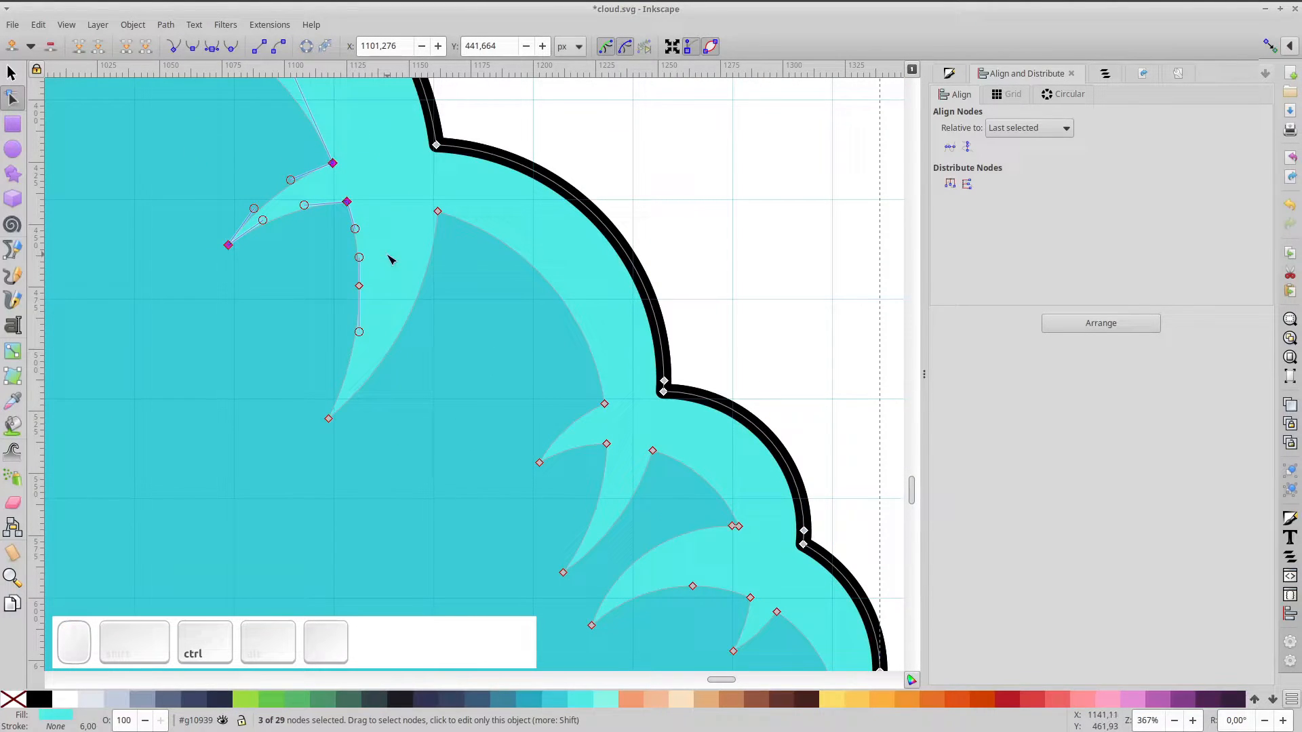
left_click(144, 48)
Trim the remaining hook spikes, join the gap, and fit the whole page
left_click_drag(521, 427, 409, 311)
left_click_drag(388, 263, 460, 304)
left_click(508, 402)
left_click(484, 400, "shift")
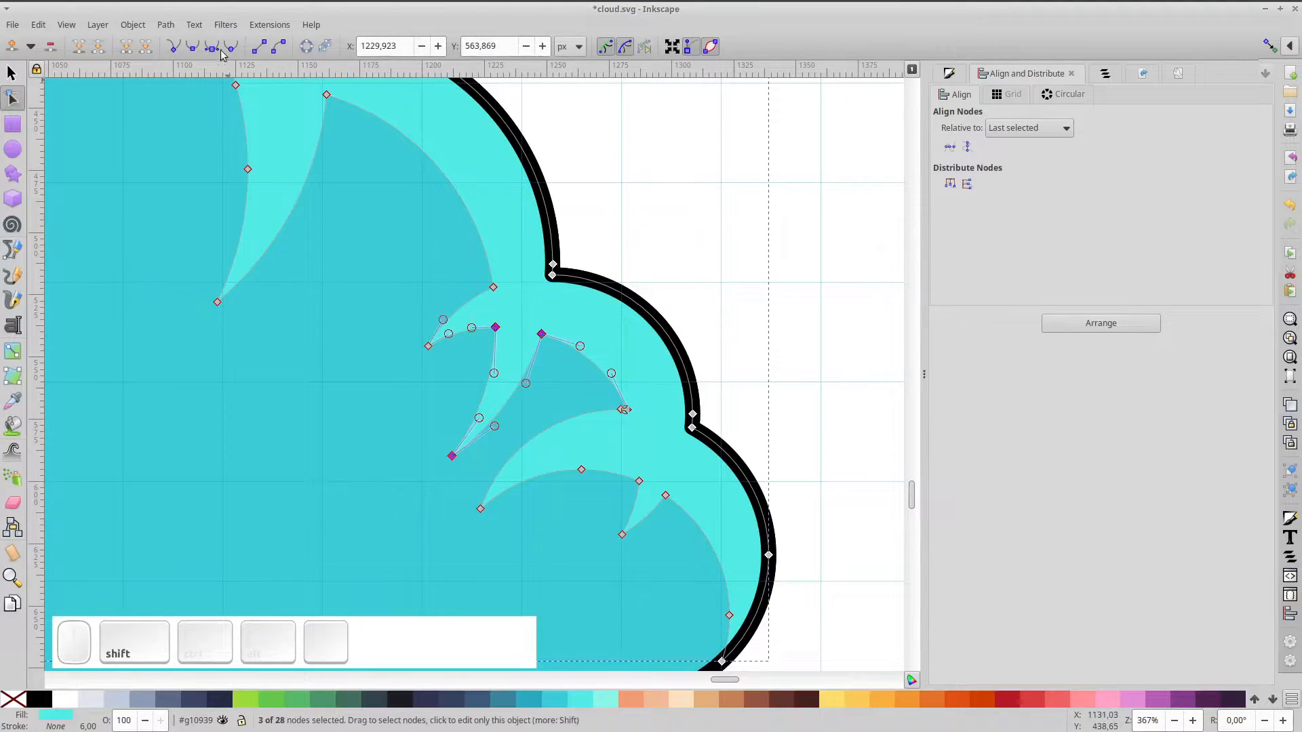
left_click(144, 47)
left_click_drag(606, 546, 517, 468)
left_click(556, 440, "shift")
left_click(144, 46)
left_click(126, 46)
left_click(657, 215)
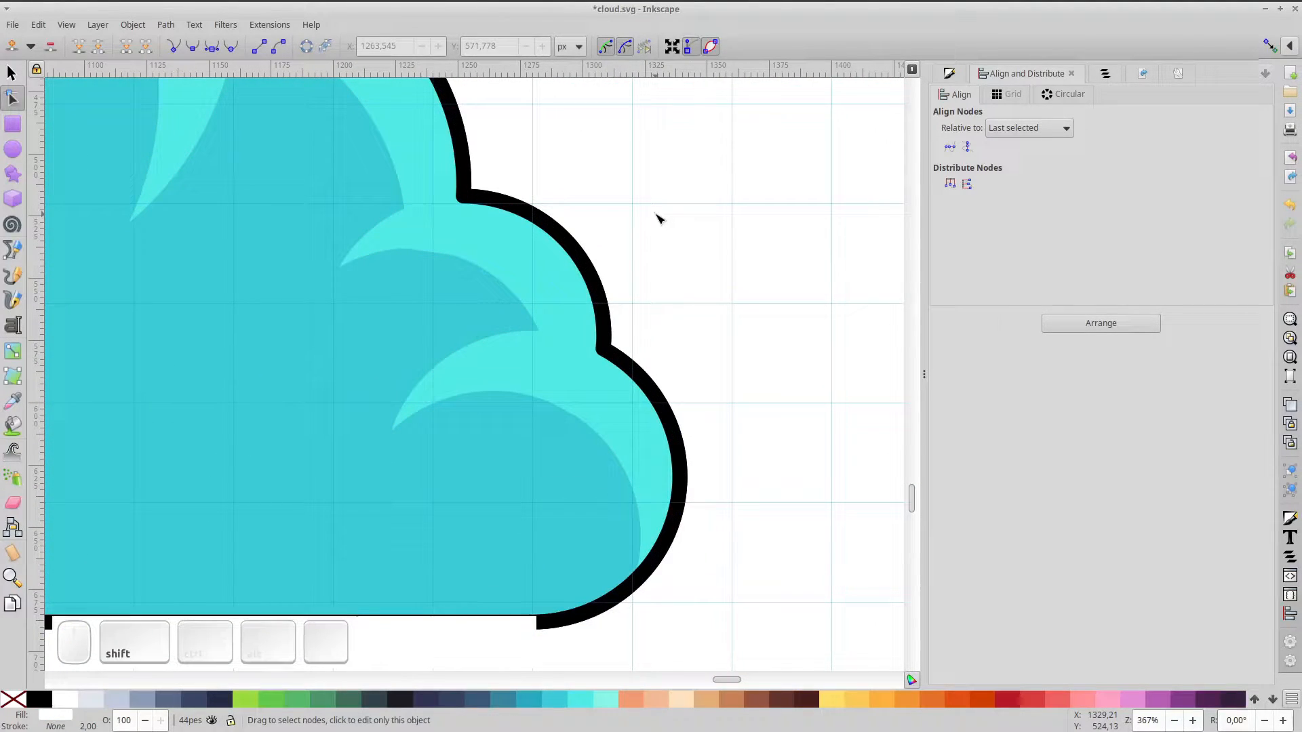
key("5")
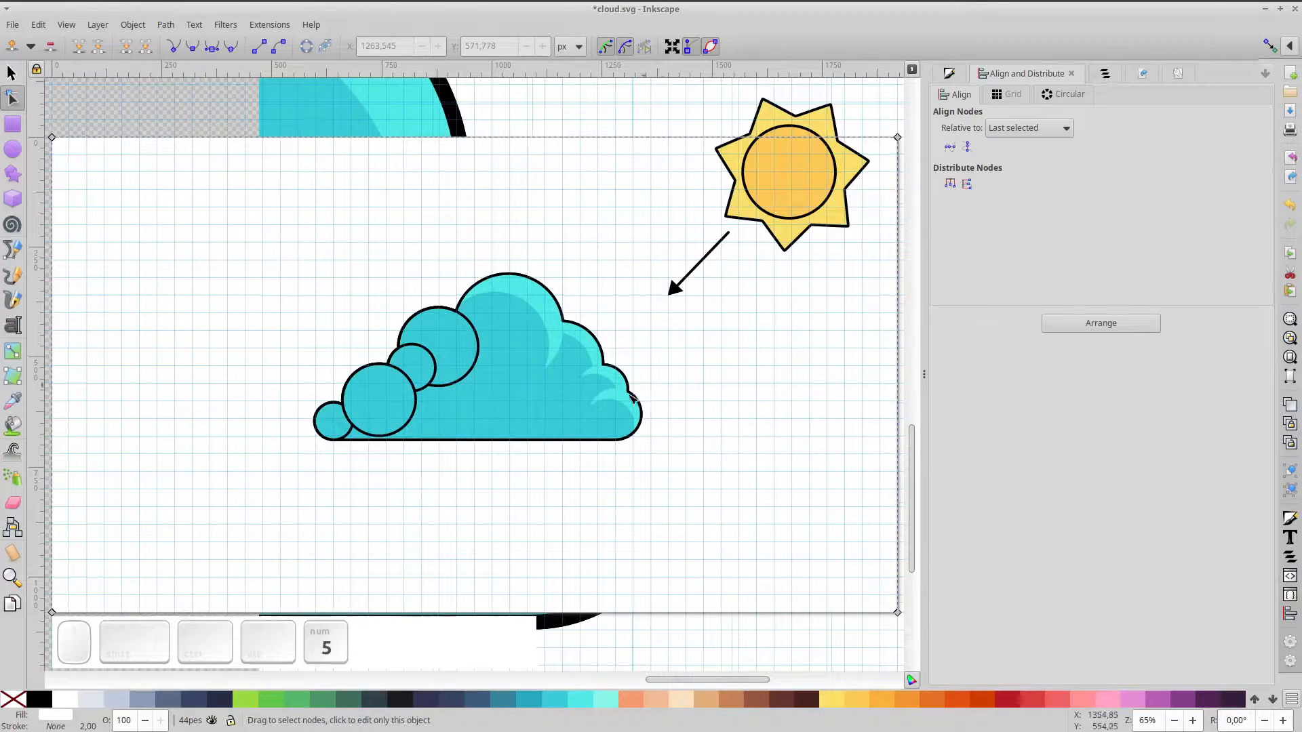
Cut crescents from the cloud's upper-left circles by subtracting offset duplicates
left_click(11, 72)
left_click(404, 354)
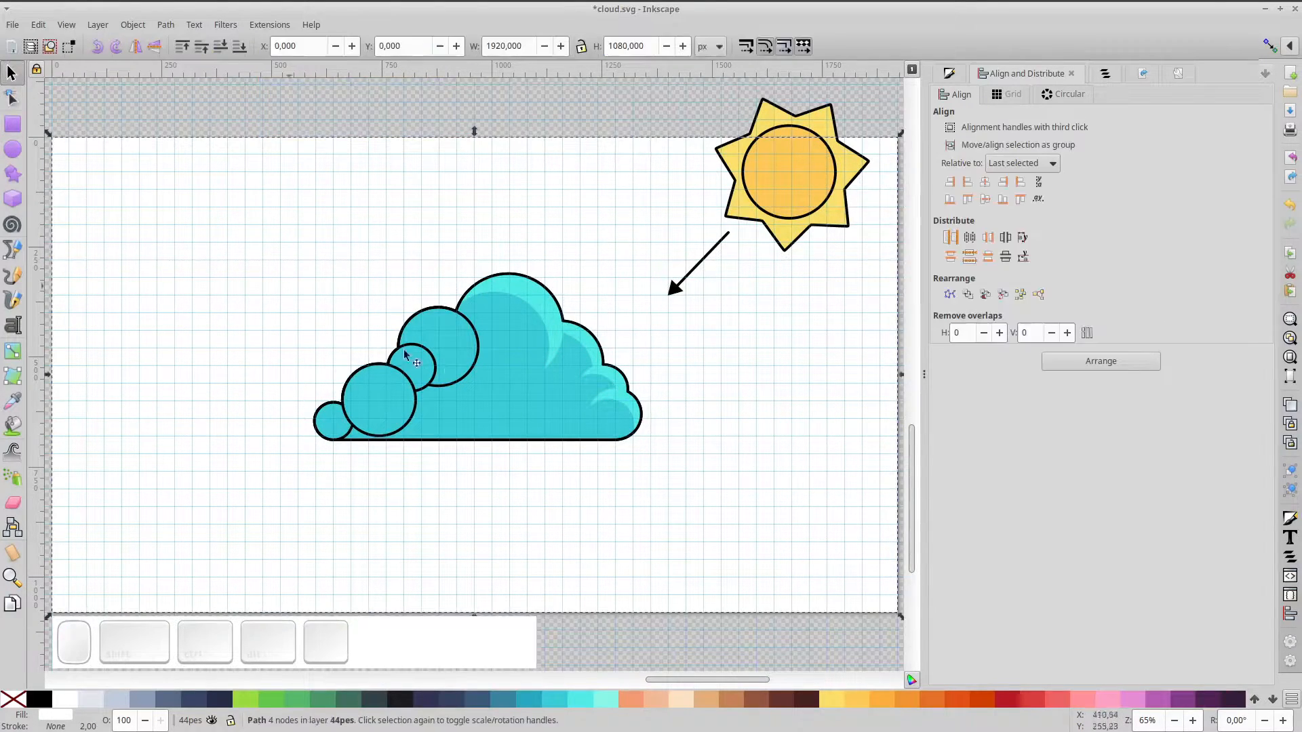
left_click(468, 370)
scroll(467, 370, "up", 2)
left_click(468, 369, "ctrl")
key("ctrl+d")
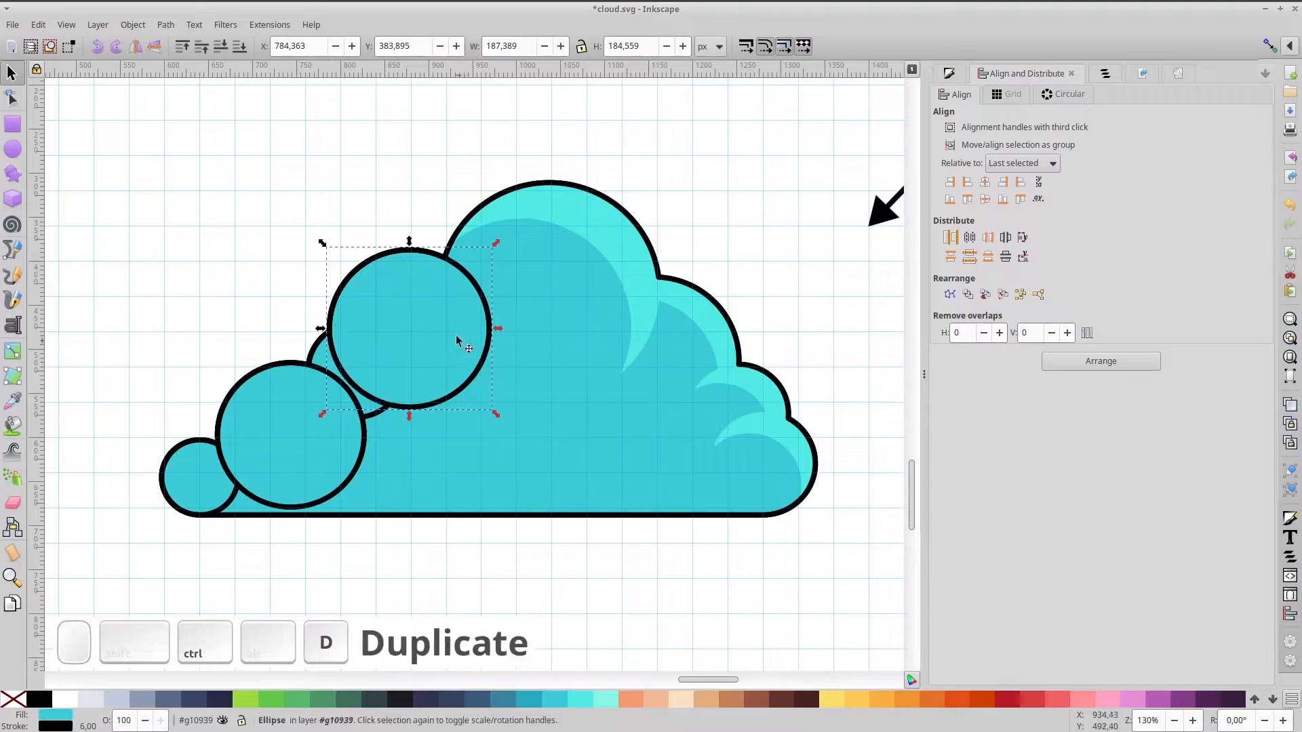
left_click(421, 357, "shift")
left_click_drag(453, 337, 389, 389)
key("ctrl+minus")
left_click(395, 371, "ctrl")
key("ctrl+d")
left_click(397, 359, "shift")
key("ctrl+minus")
Cut a crescent from the smallest left circle, then make all four crescents light cyan without outlines
left_click(326, 419, "ctrl")
key("ctrl+d")
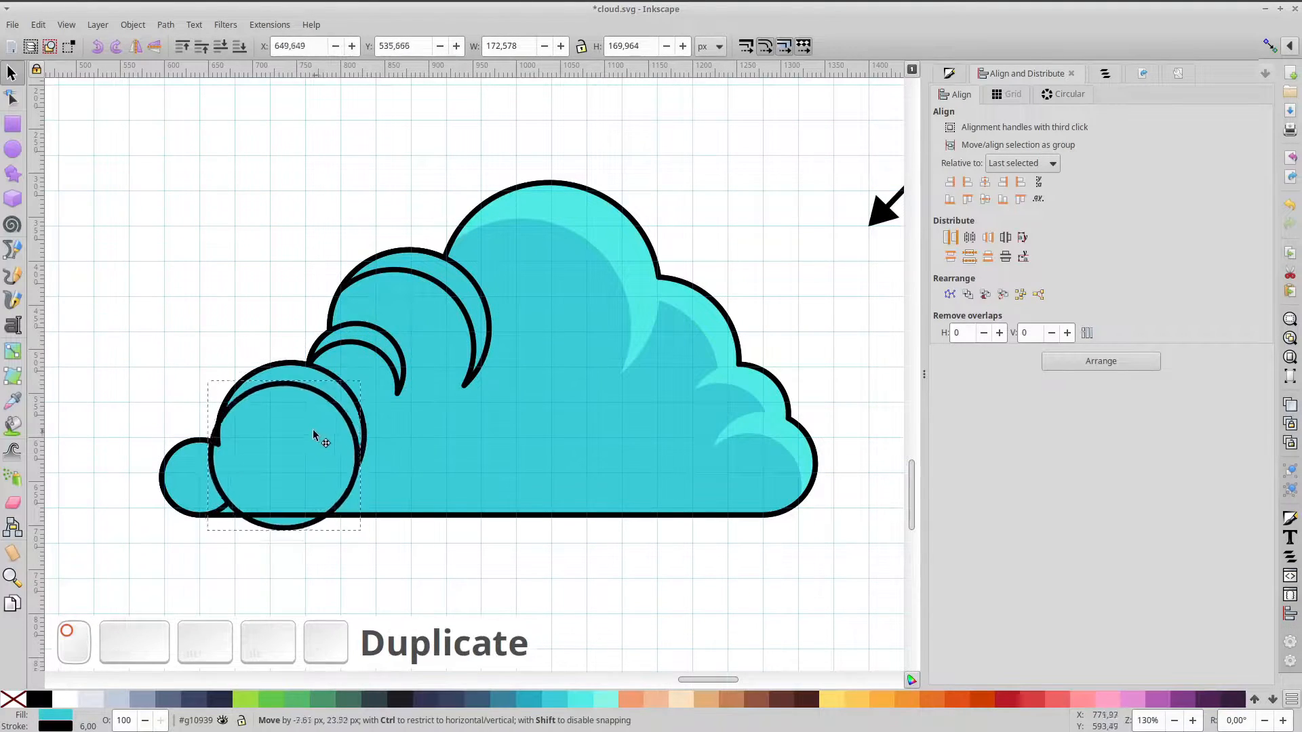
left_click_drag(213, 481, 193, 488)
left_click(234, 469, "shift")
scroll(220, 470, "up", 4)
left_click(244, 464, "ctrl")
left_click(216, 500, "shift")
key("ctrl+minus")
scroll(271, 468, "down", 3)
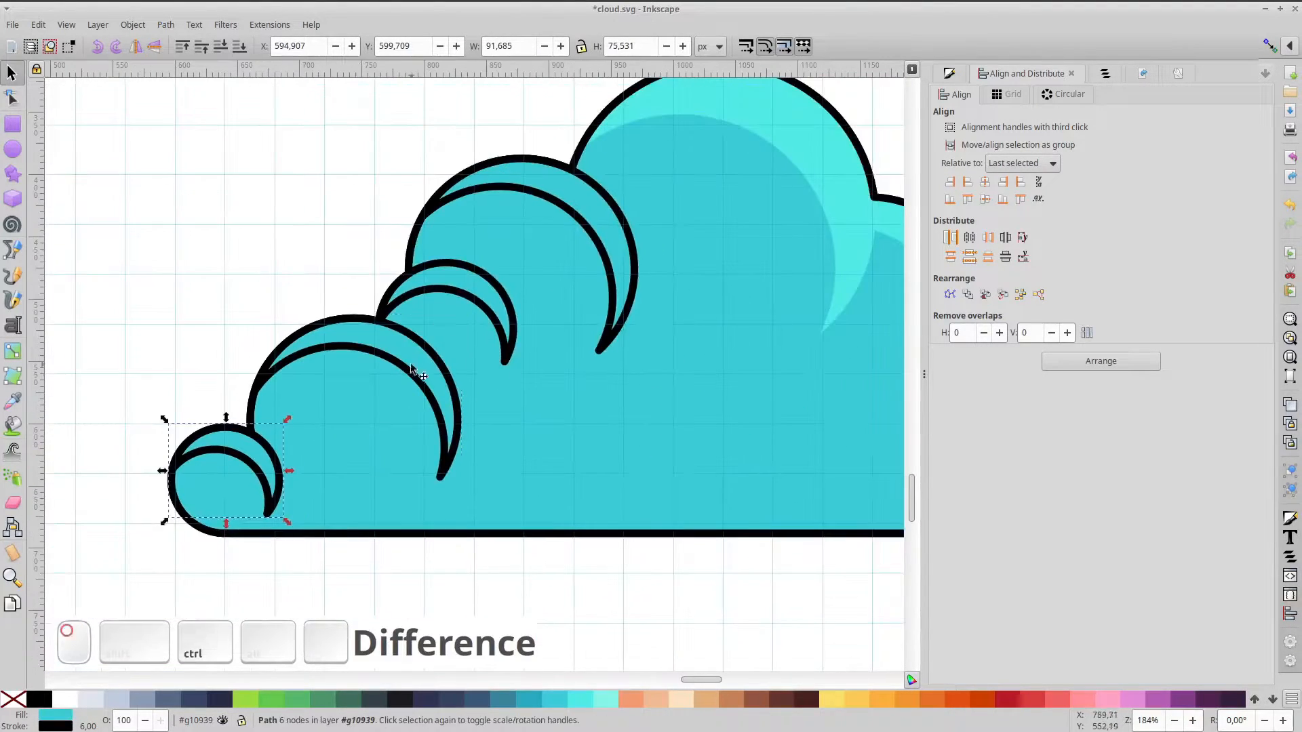
left_click(417, 369, "shift")
left_click(13, 699, "shift")
Zoom out to the whole page and duplicate the entire cloud group
key("KP_5")
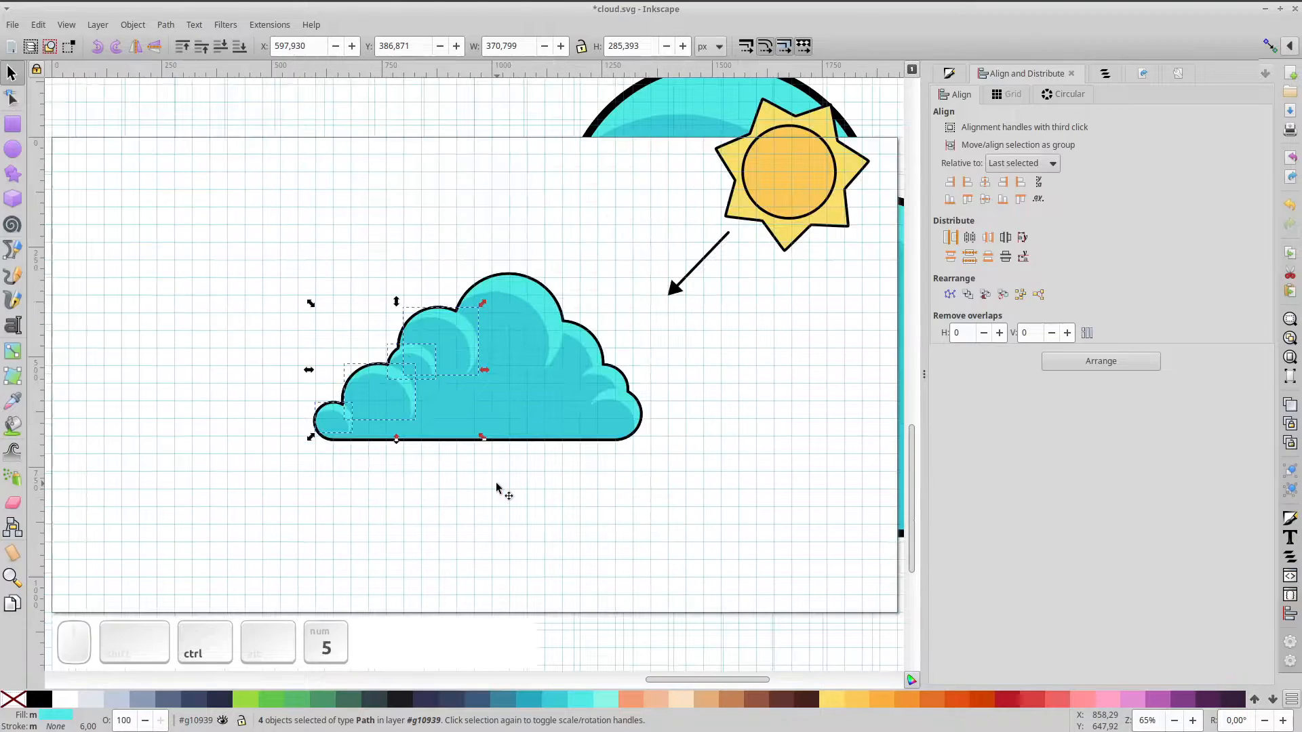
left_click(533, 481)
left_click(593, 412)
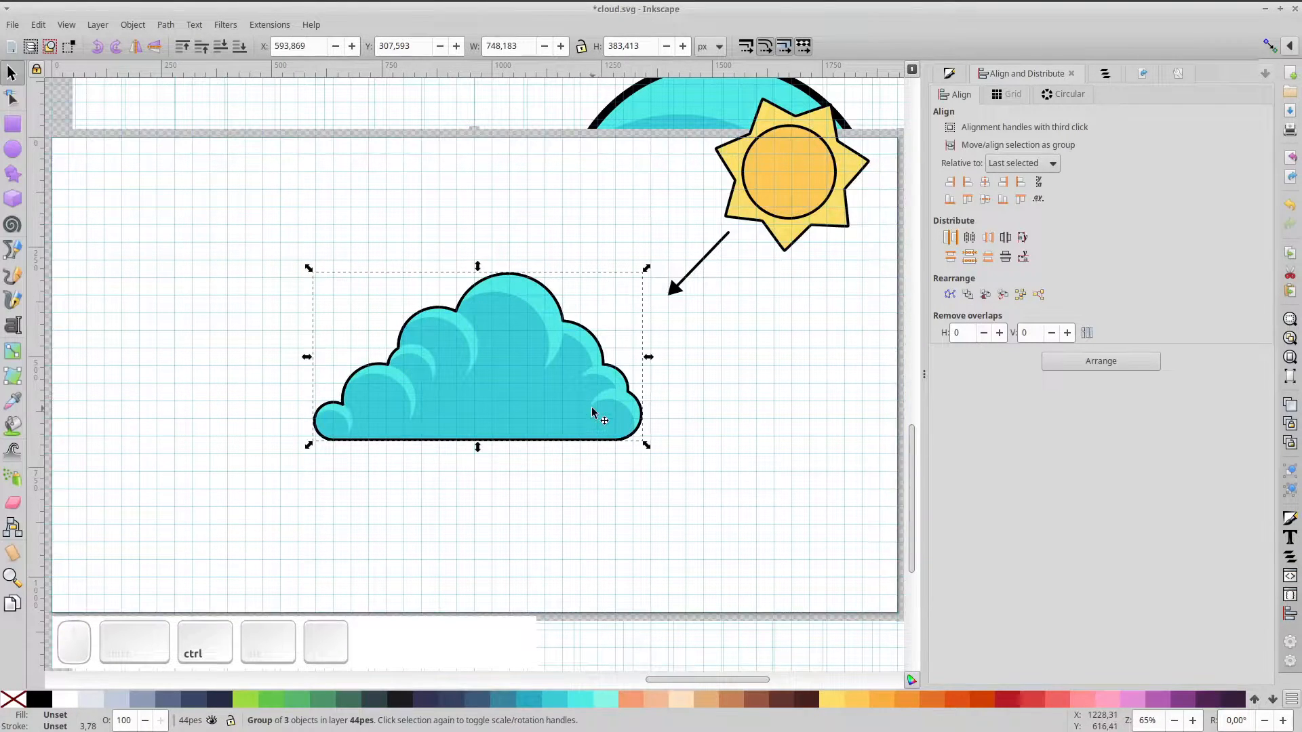
key("ctrl+d")
Shrink the cloud copy and place it in the page's upper-left corner, then reselect the large cloud
left_click_drag(594, 411, 334, 275)
left_click_drag(392, 141, 333, 192)
left_click_drag(283, 239, 258, 231)
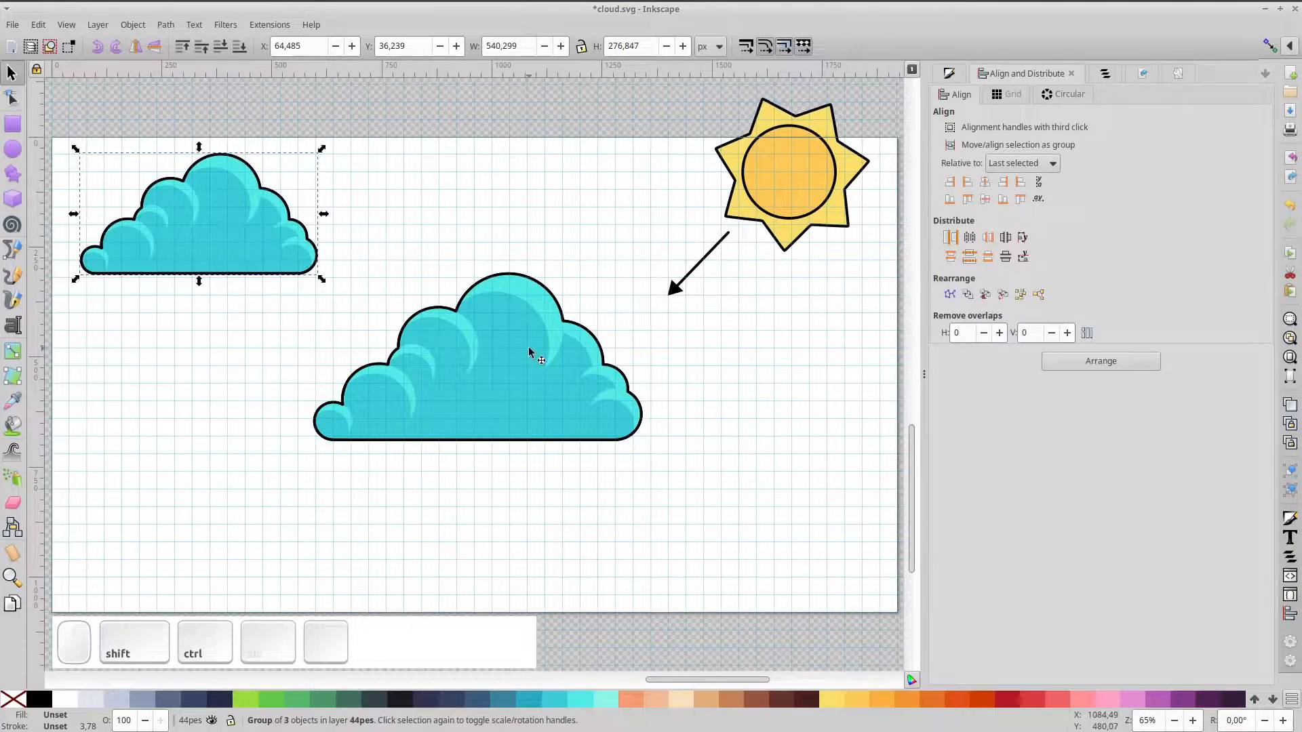
left_click(544, 379)
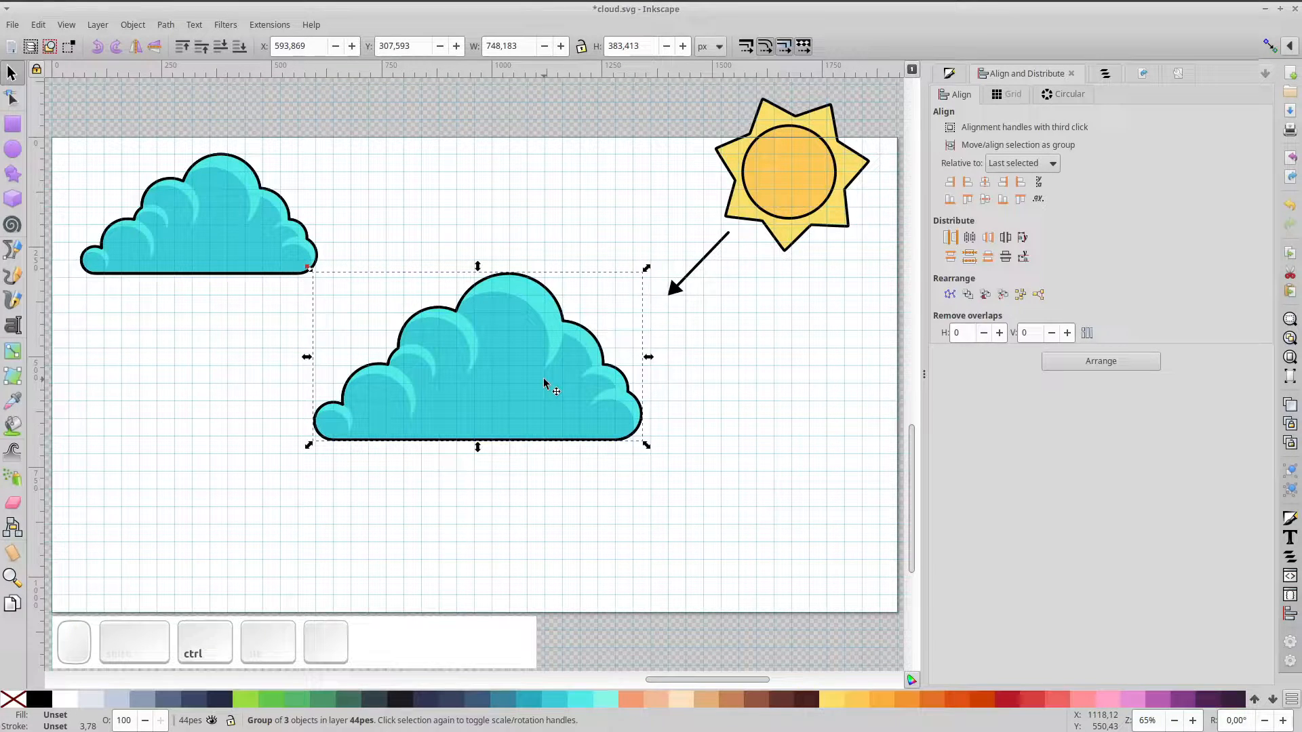
scroll(541, 418, "up", 1)
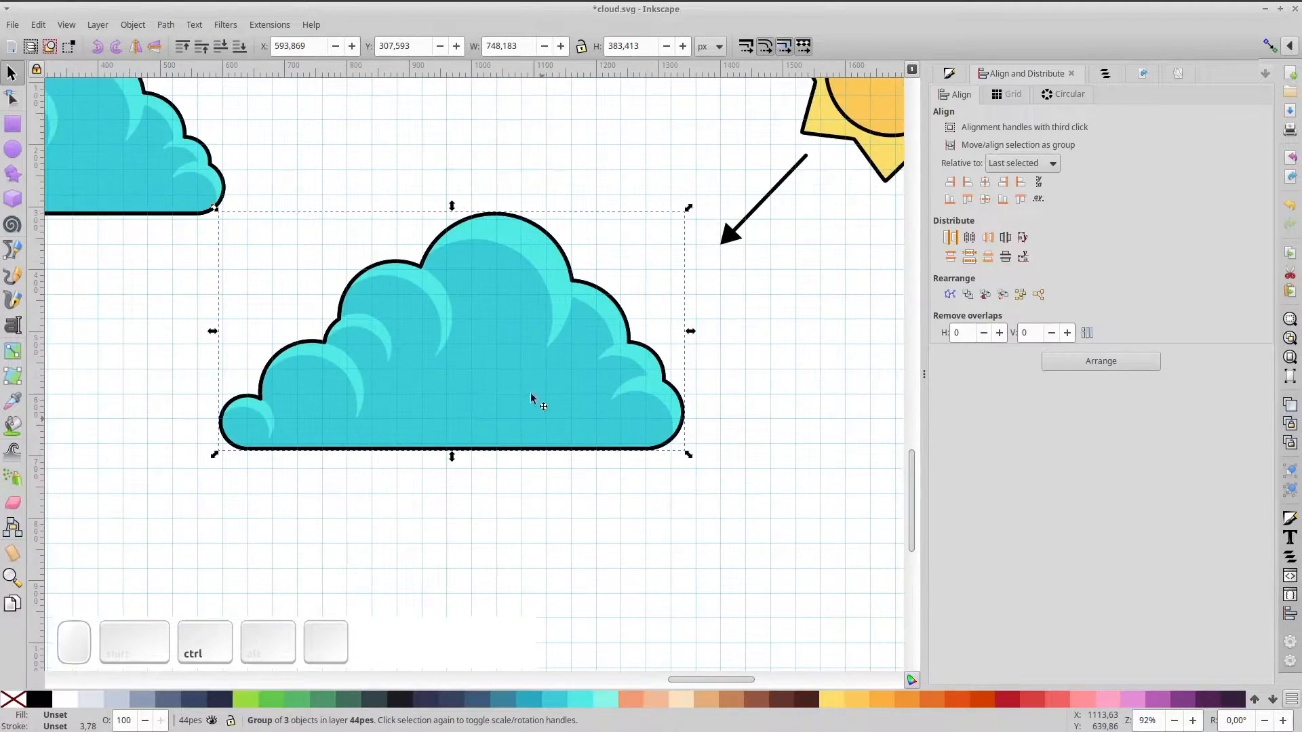
Draw a circle in the middle of the cloud with a black outline and darker cyan fill
left_click(518, 386, "ctrl")
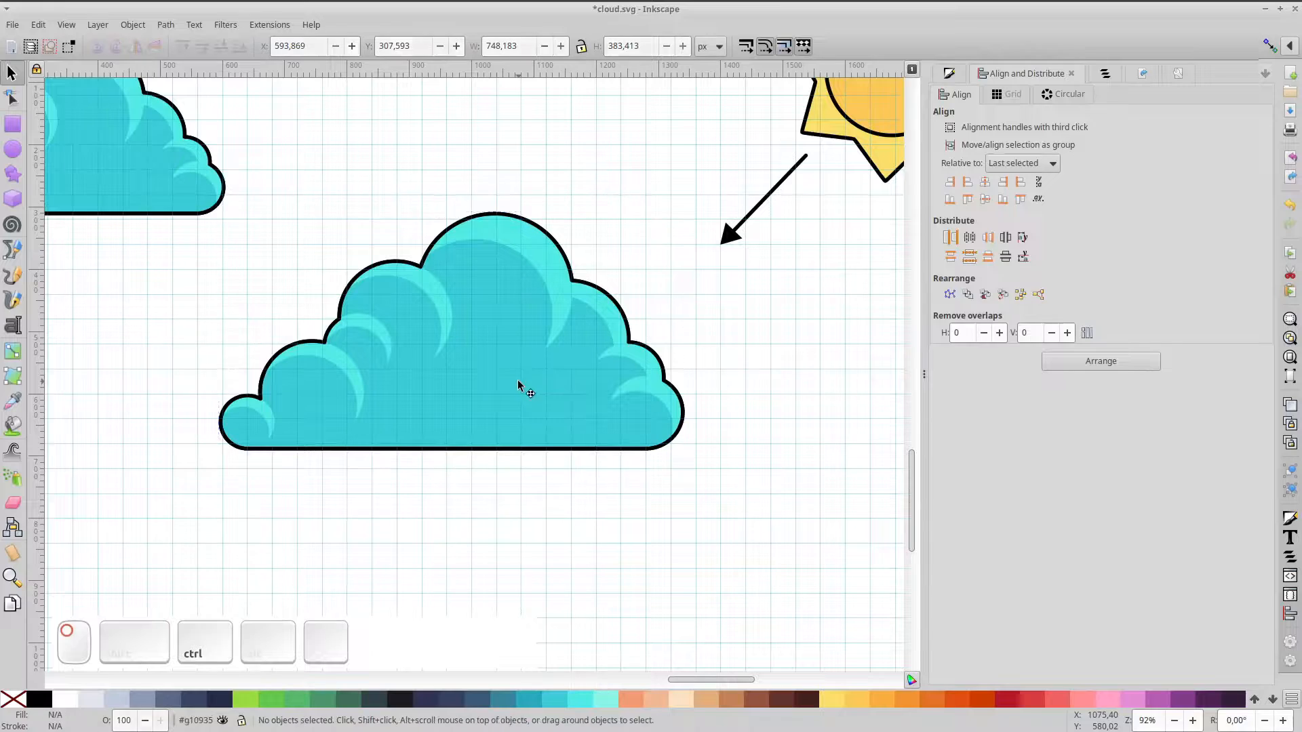
left_click(19, 151)
left_click_drag(504, 364, 552, 414)
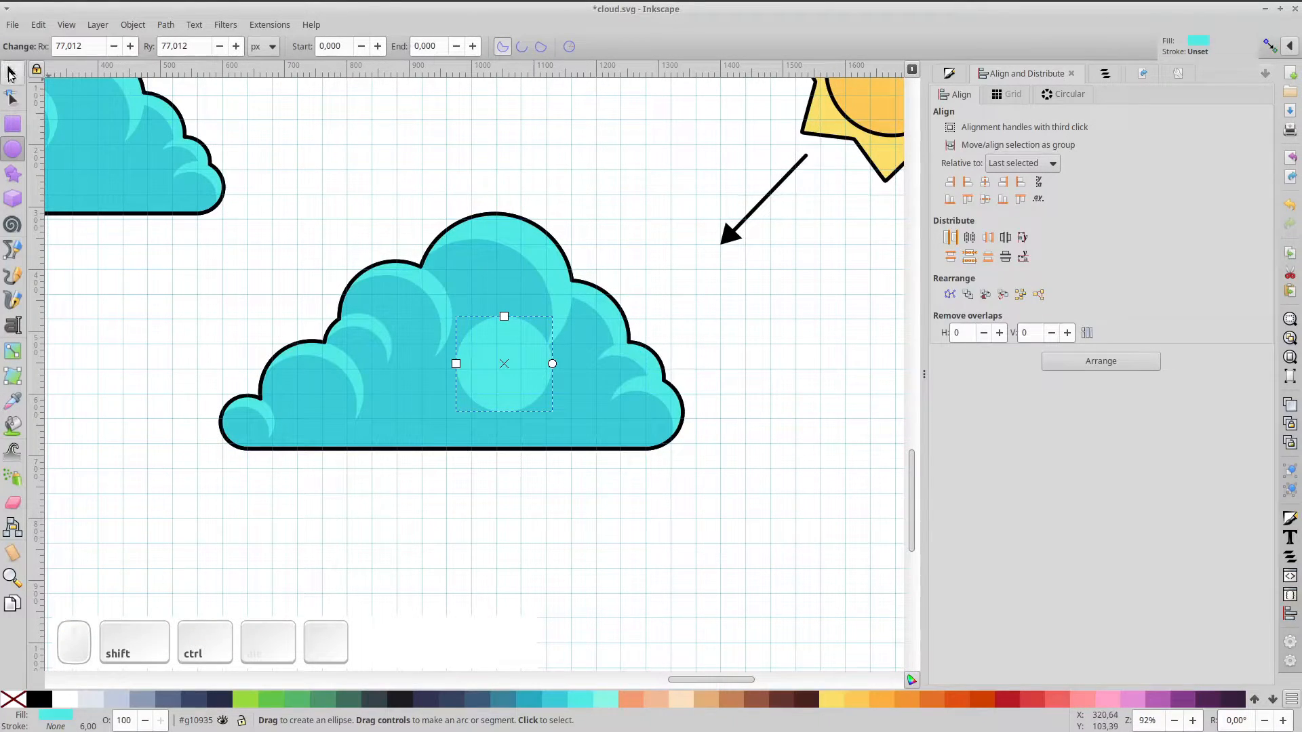
left_click(11, 73)
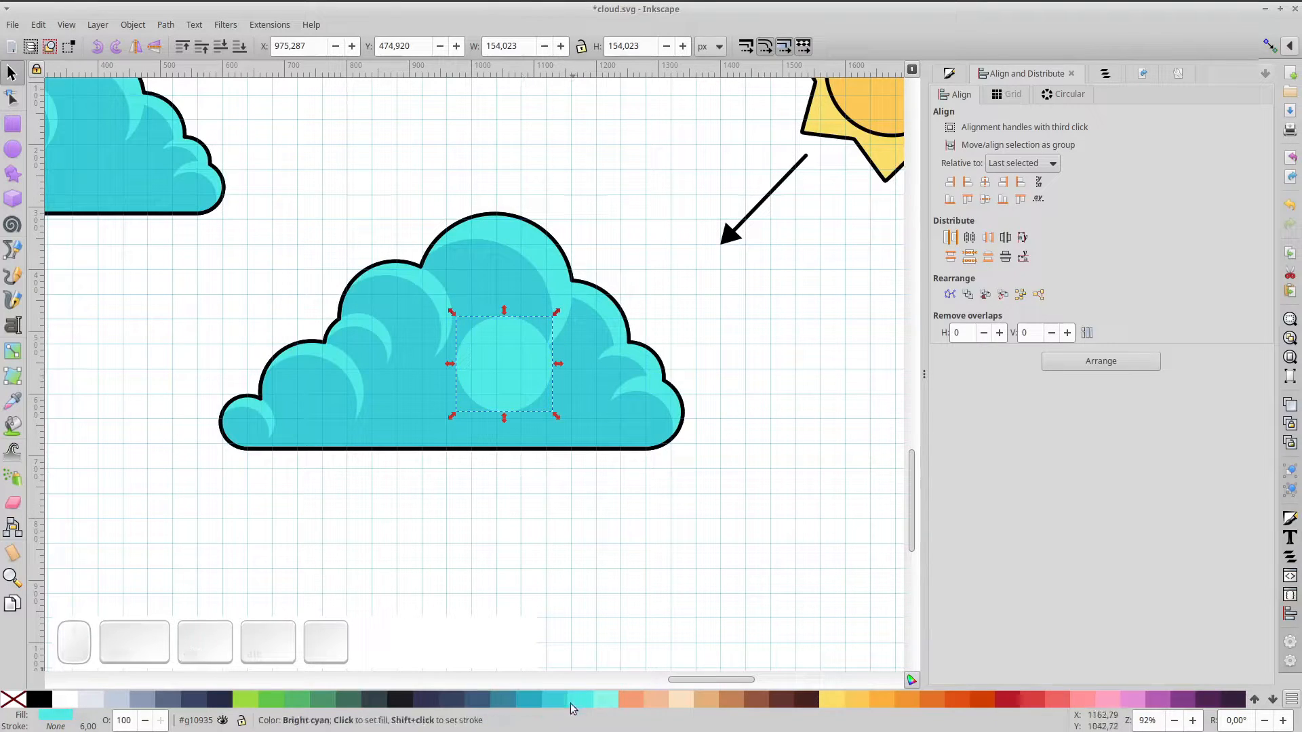
left_click(39, 700, "shift")
left_click(553, 705)
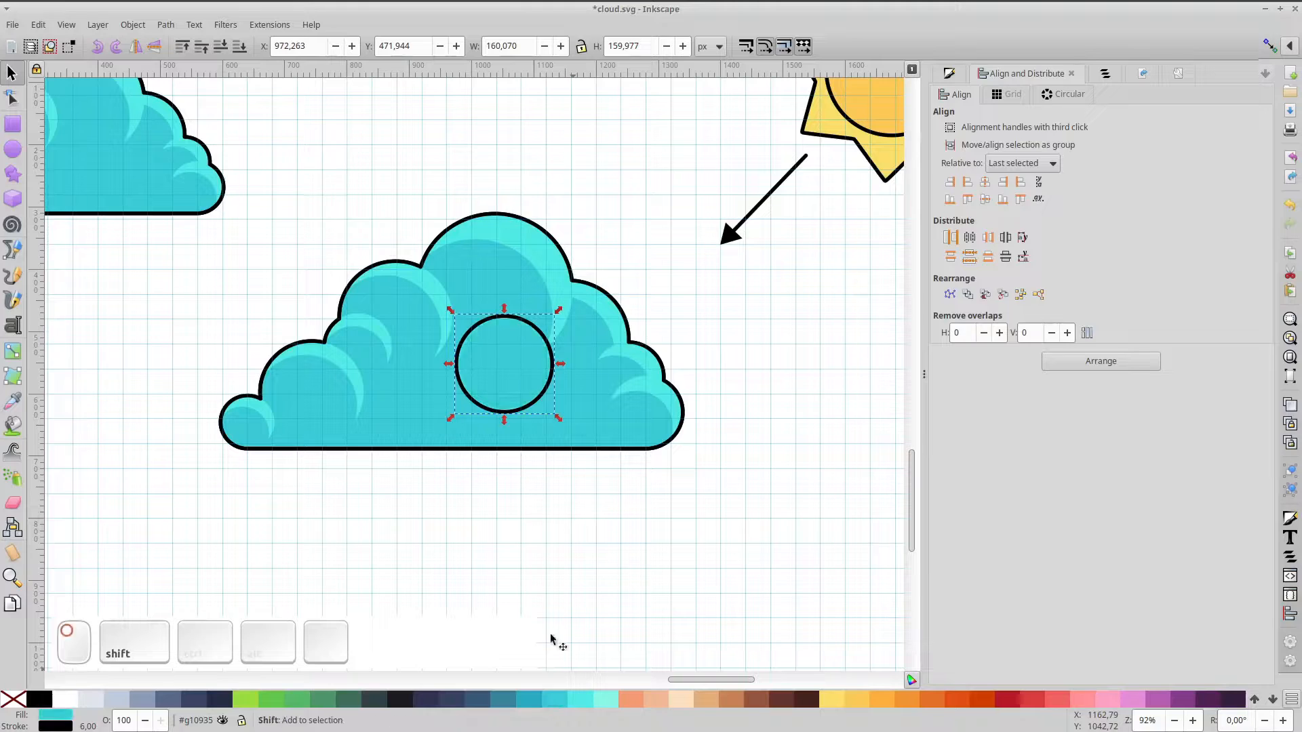
Subtract a slightly offset duplicate from the circle, leaving a crescent of about 151×140 px
key("ctrl+d")
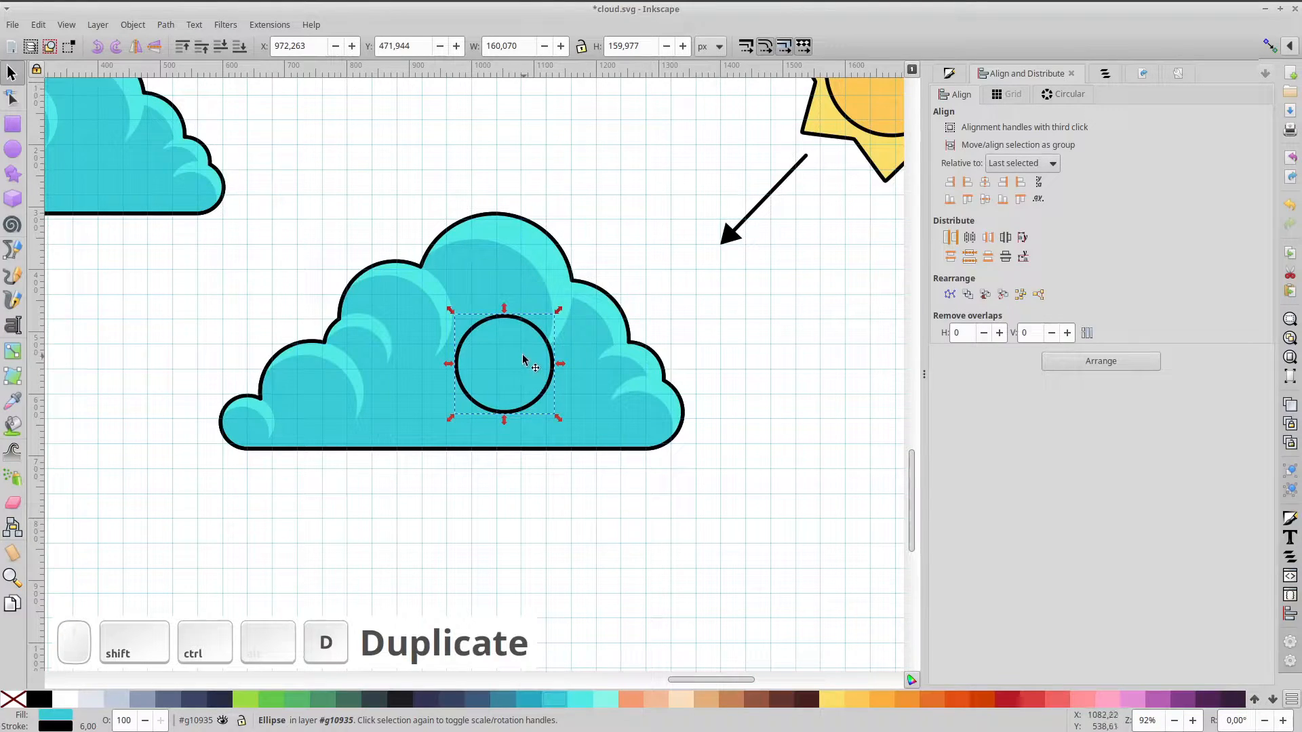
left_click_drag(523, 352, 532, 384)
left_click(531, 325, "shift")
key("ctrl+z")
left_click(520, 323)
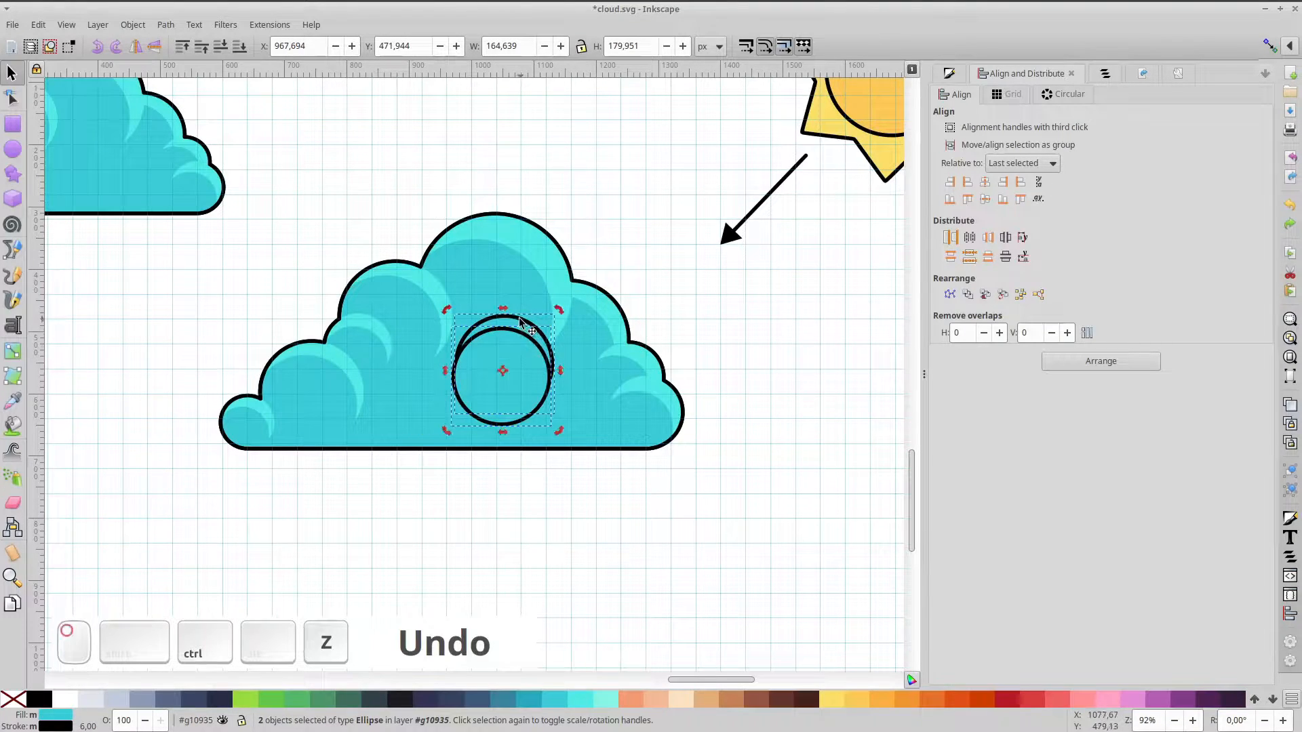
left_click(510, 300, "ctrl")
left_click(516, 355, "ctrl")
left_click(523, 361, "ctrl")
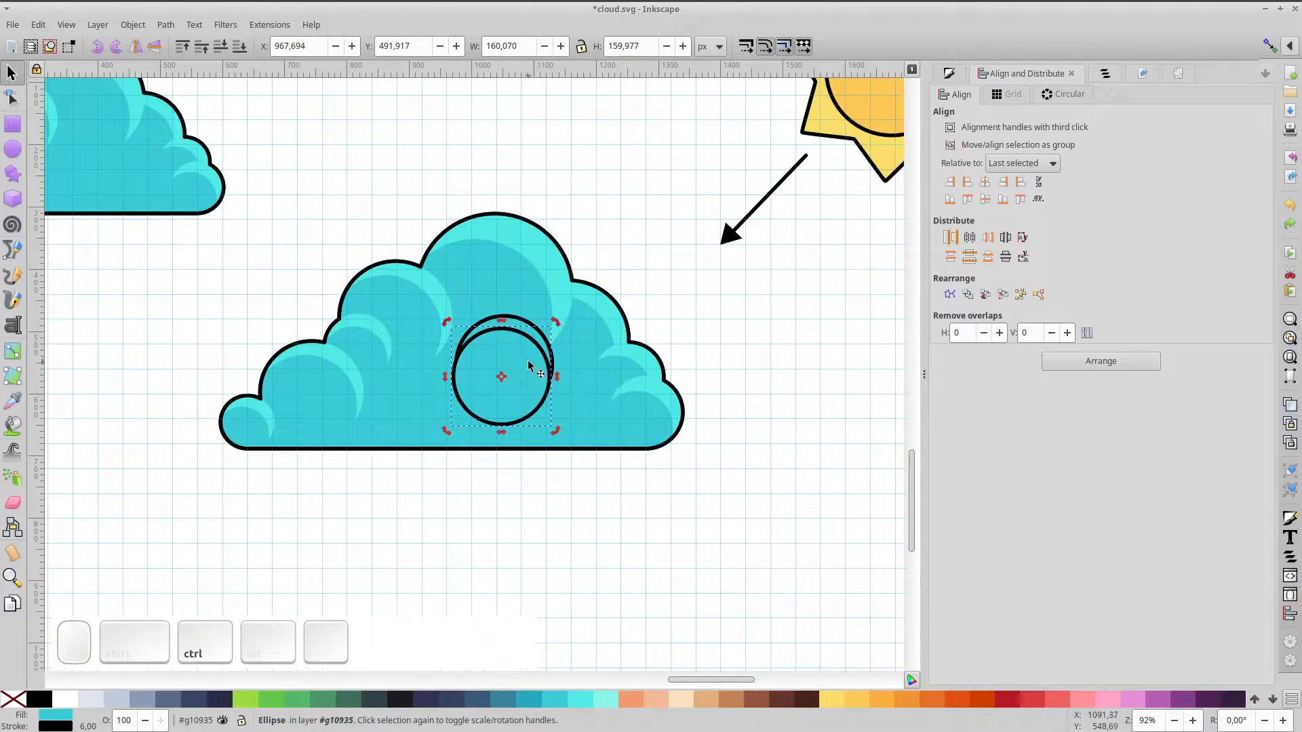
left_click_drag(528, 364, 517, 363)
left_click(522, 324, "shift")
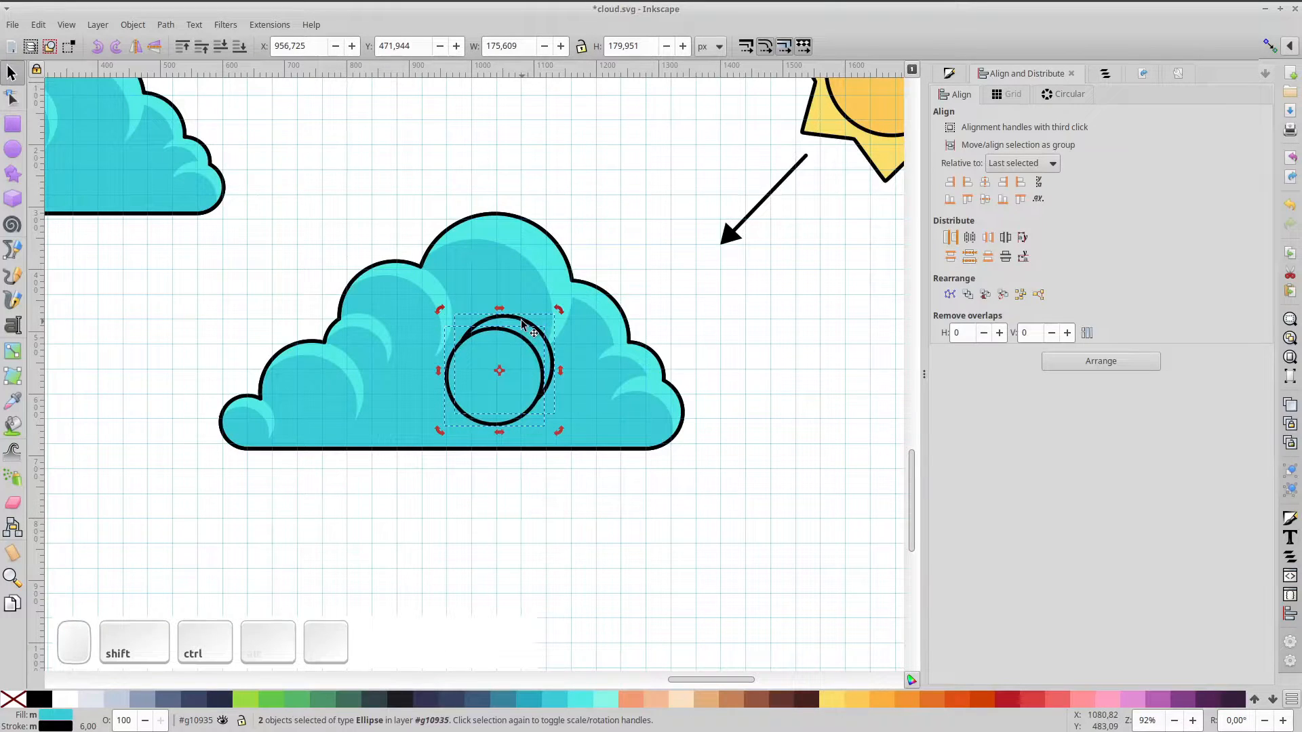
key("ctrl+KP_Subtract")
left_click(519, 345)
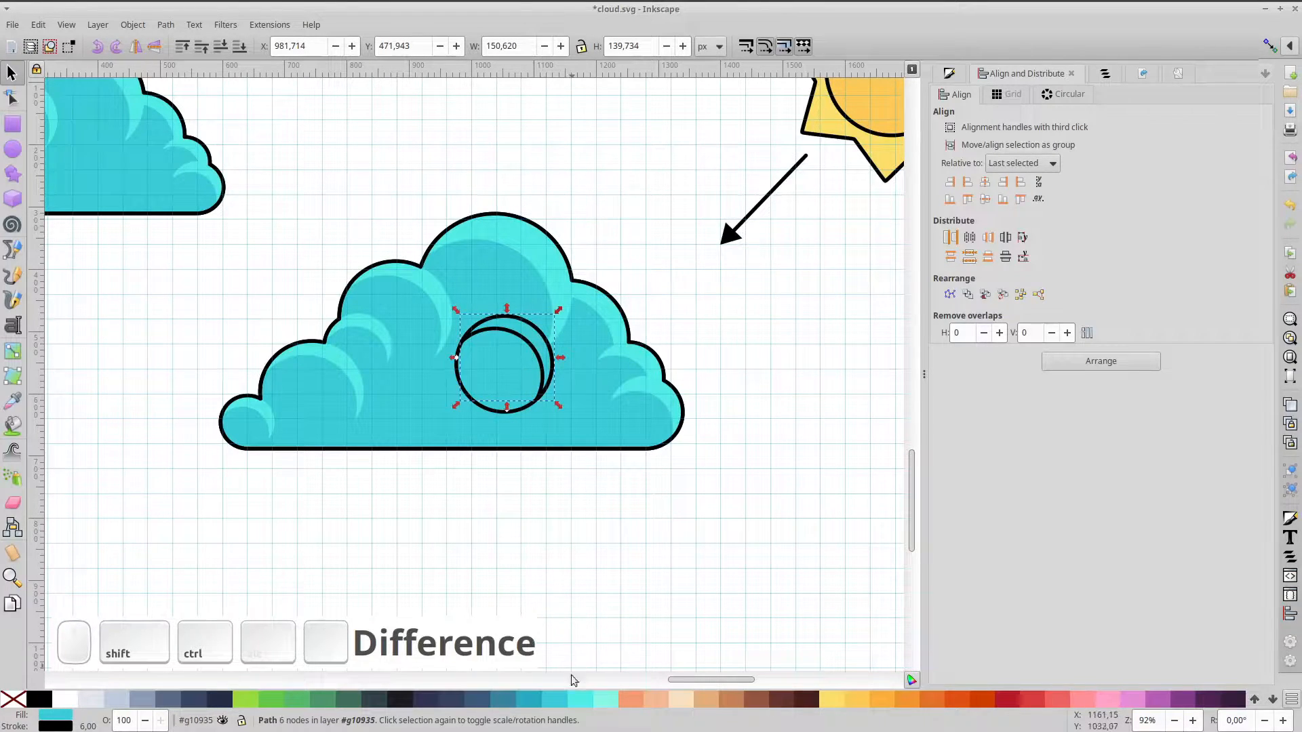
Make the crescent light cyan without outline, group it with its circle, and remove the circle's outline
left_click(579, 699)
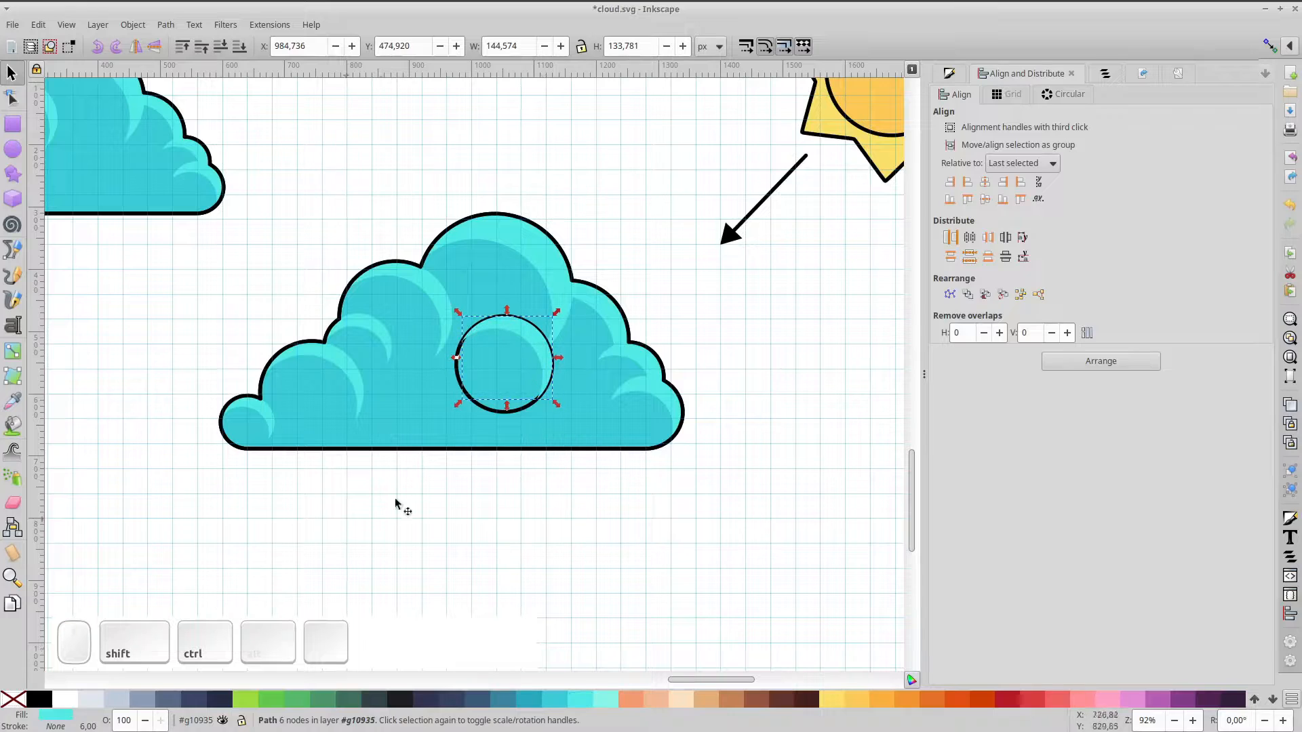
left_click(515, 374, "ctrl+shift")
key("ctrl+g")
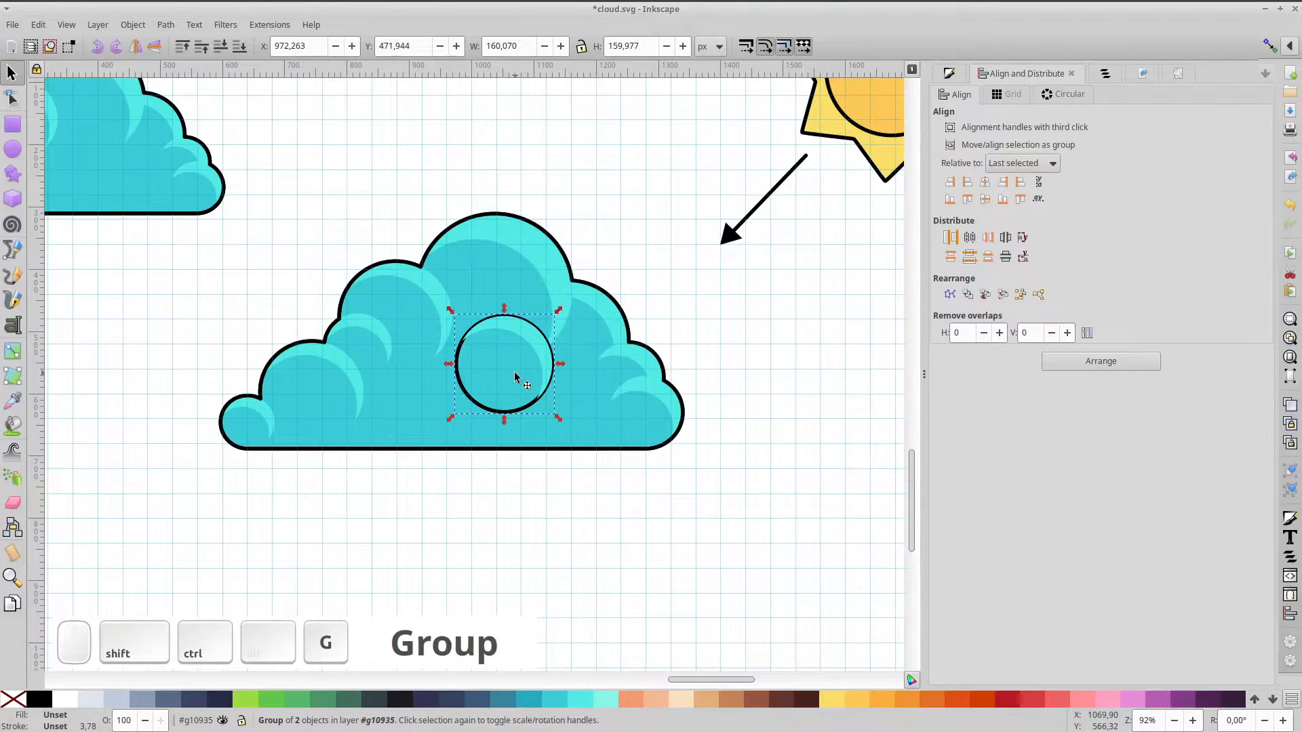
double_click(514, 370)
left_click(514, 371)
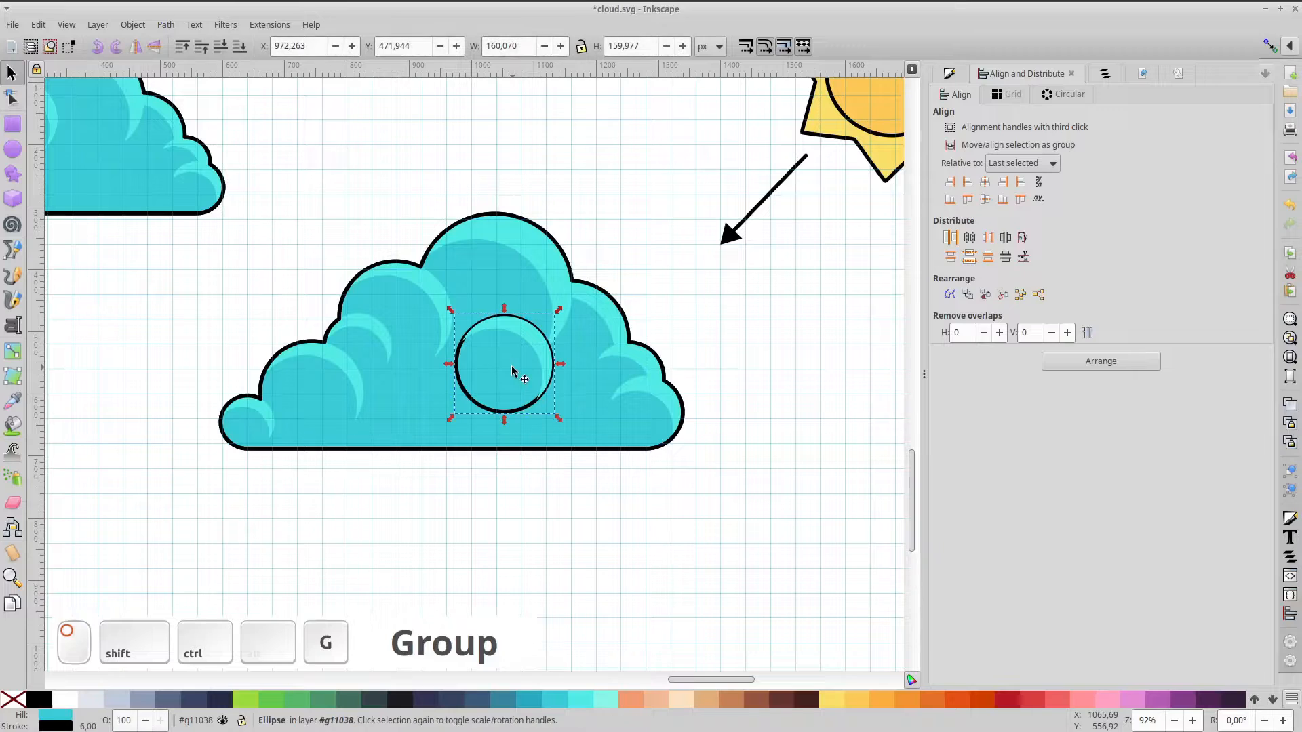
left_click(11, 702, "shift")
Place a copy of the highlight group on the lower-right bump, then duplicate the main cloud shape
left_click(532, 342)
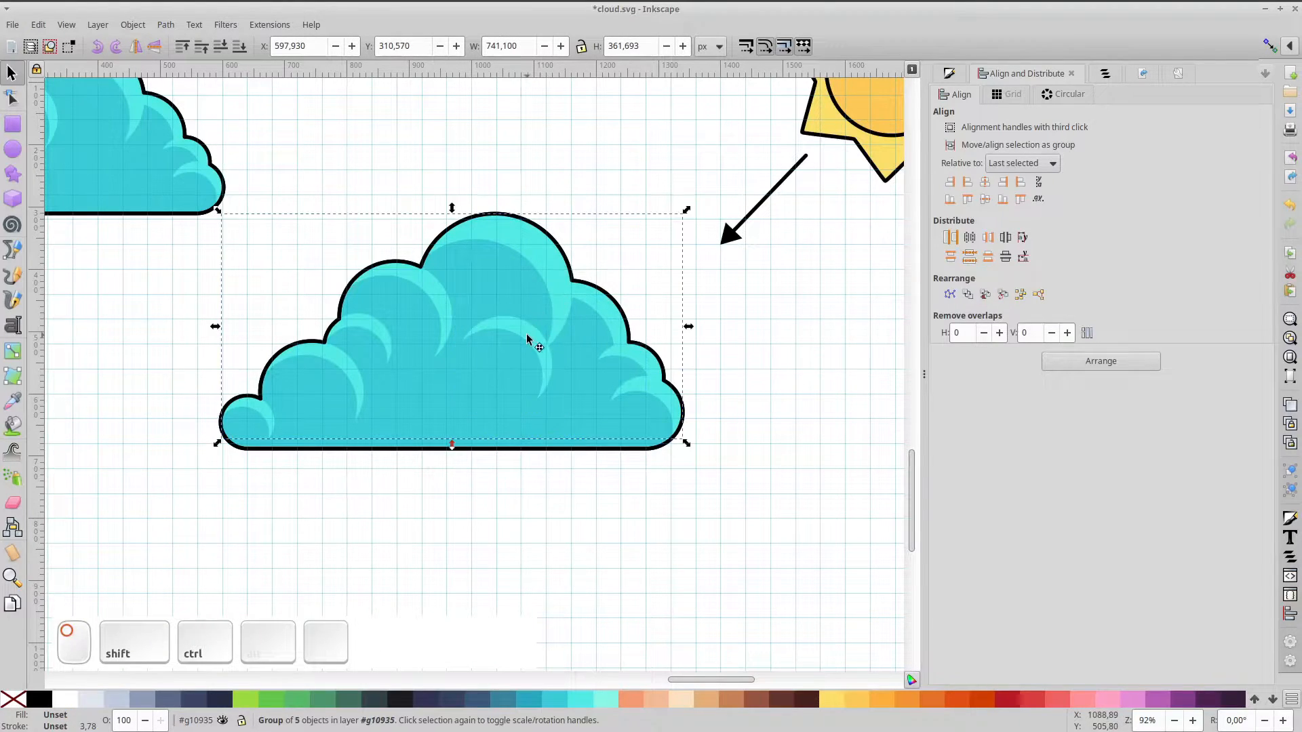
left_click(532, 339, "ctrl")
key("ctrl+d")
left_click_drag(536, 347, 569, 376)
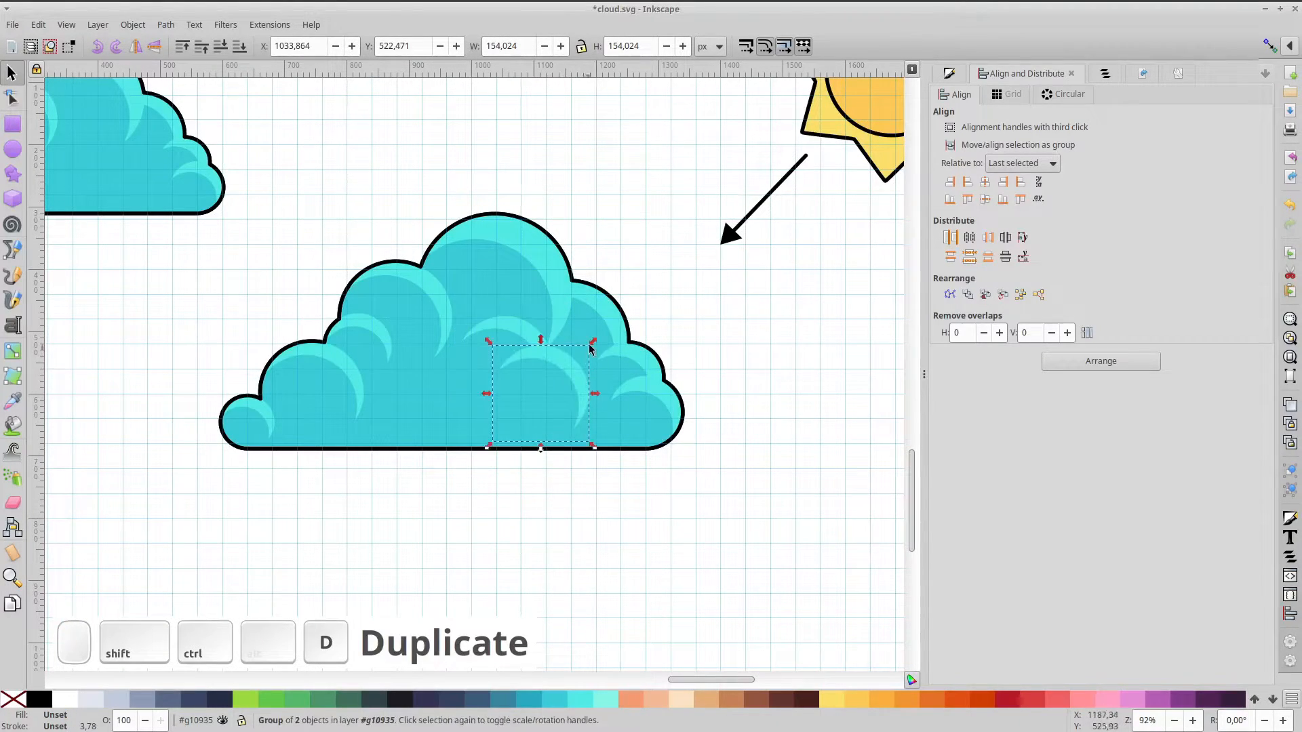
left_click(568, 377)
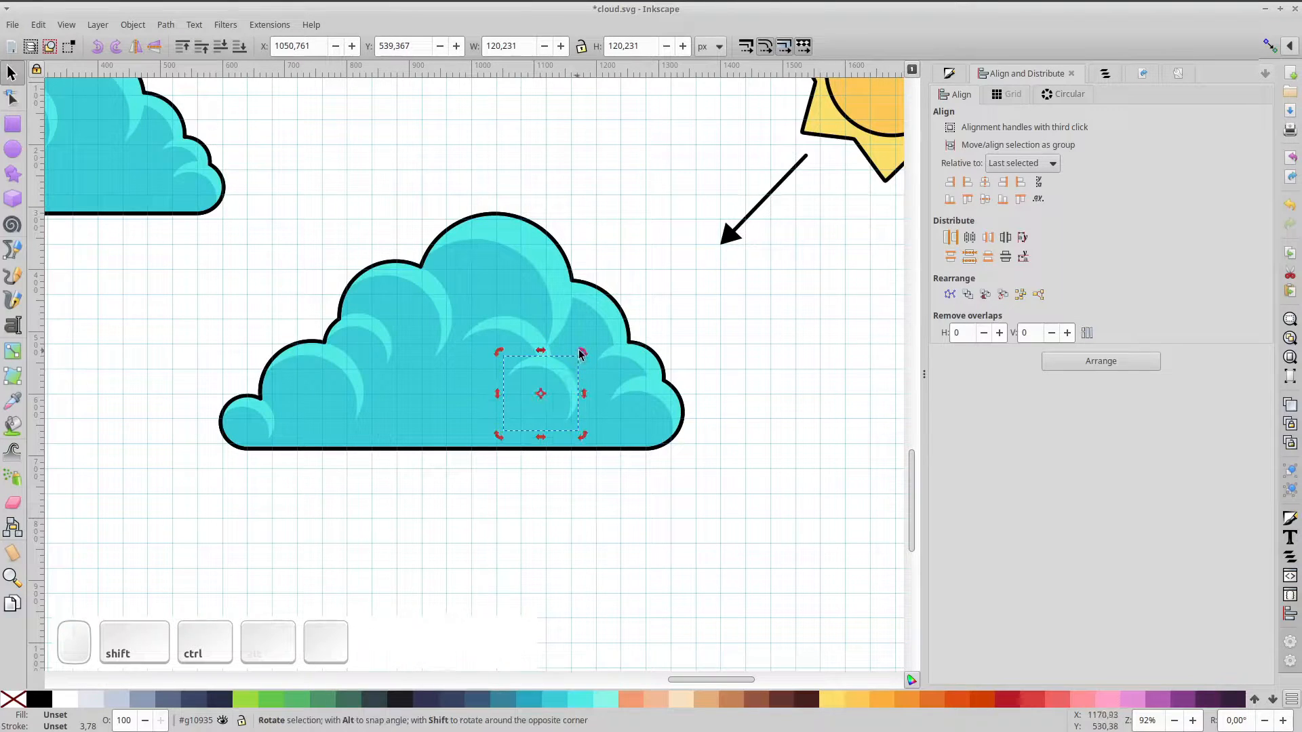
left_click_drag(569, 377, 574, 376)
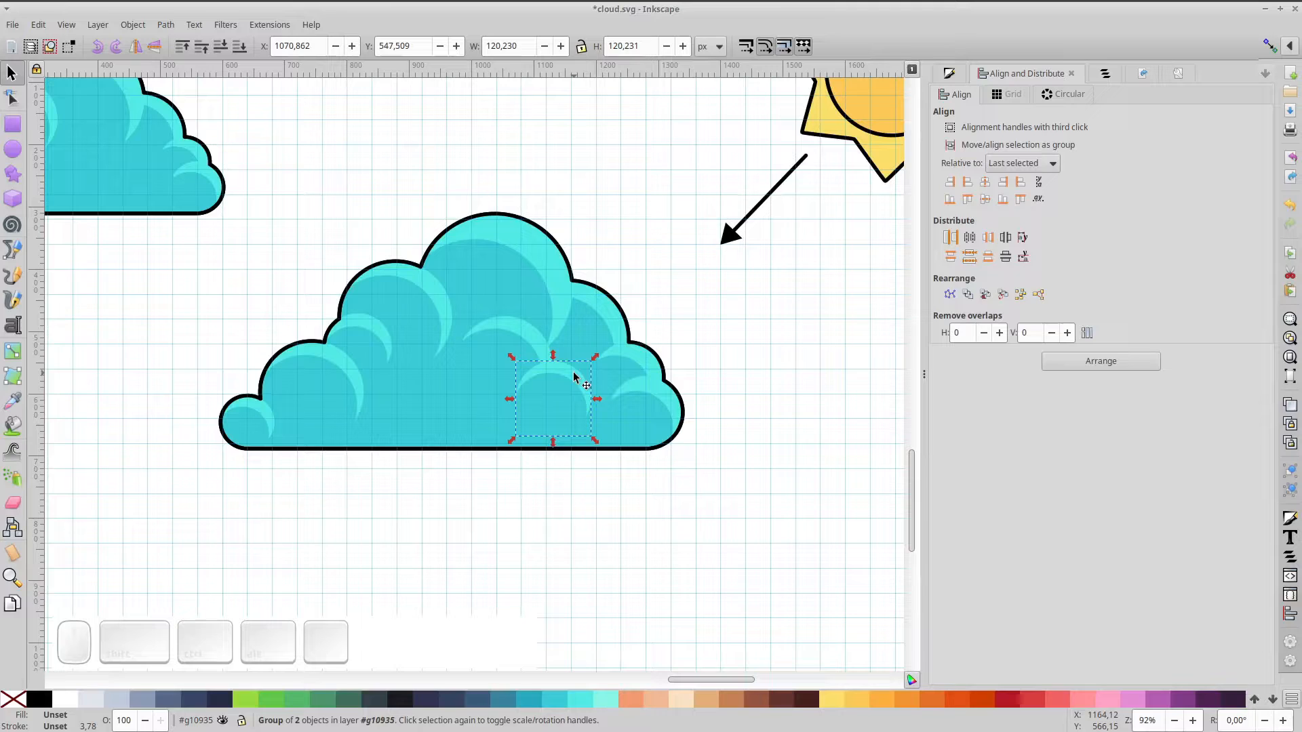
left_click(429, 432)
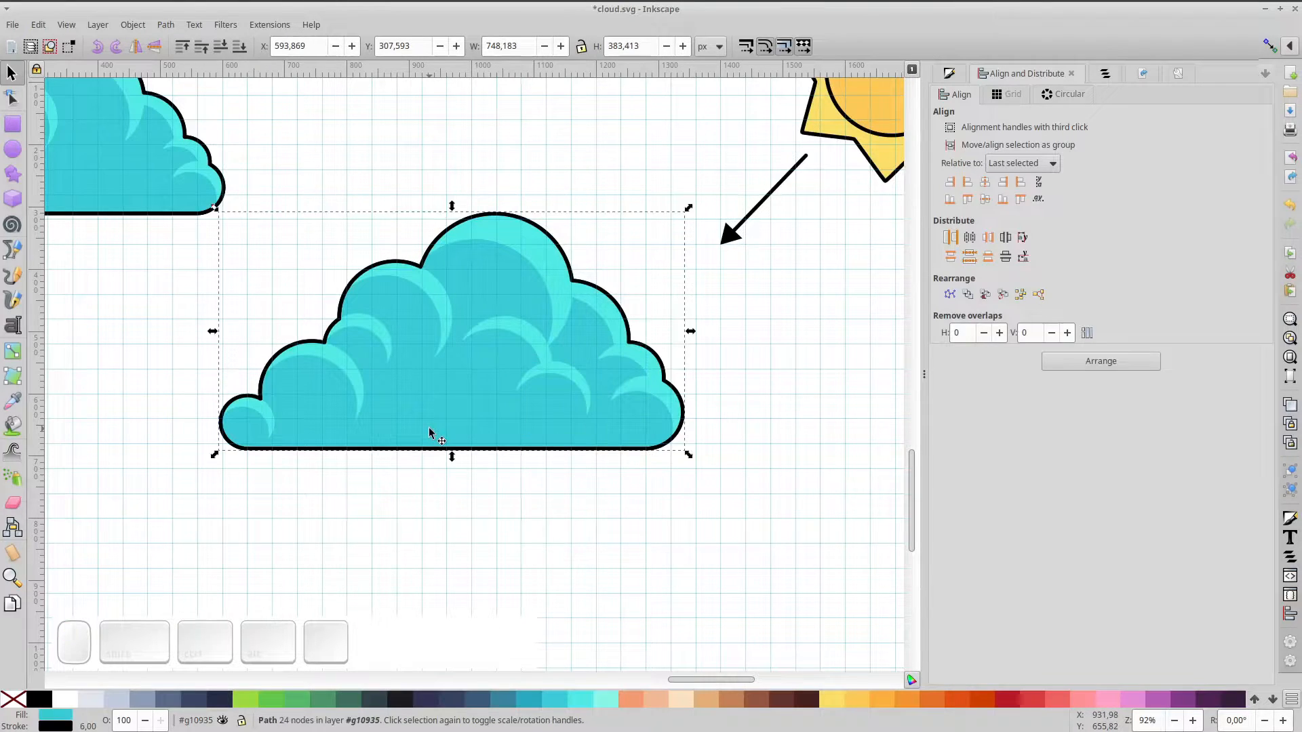
key("ctrl+d")
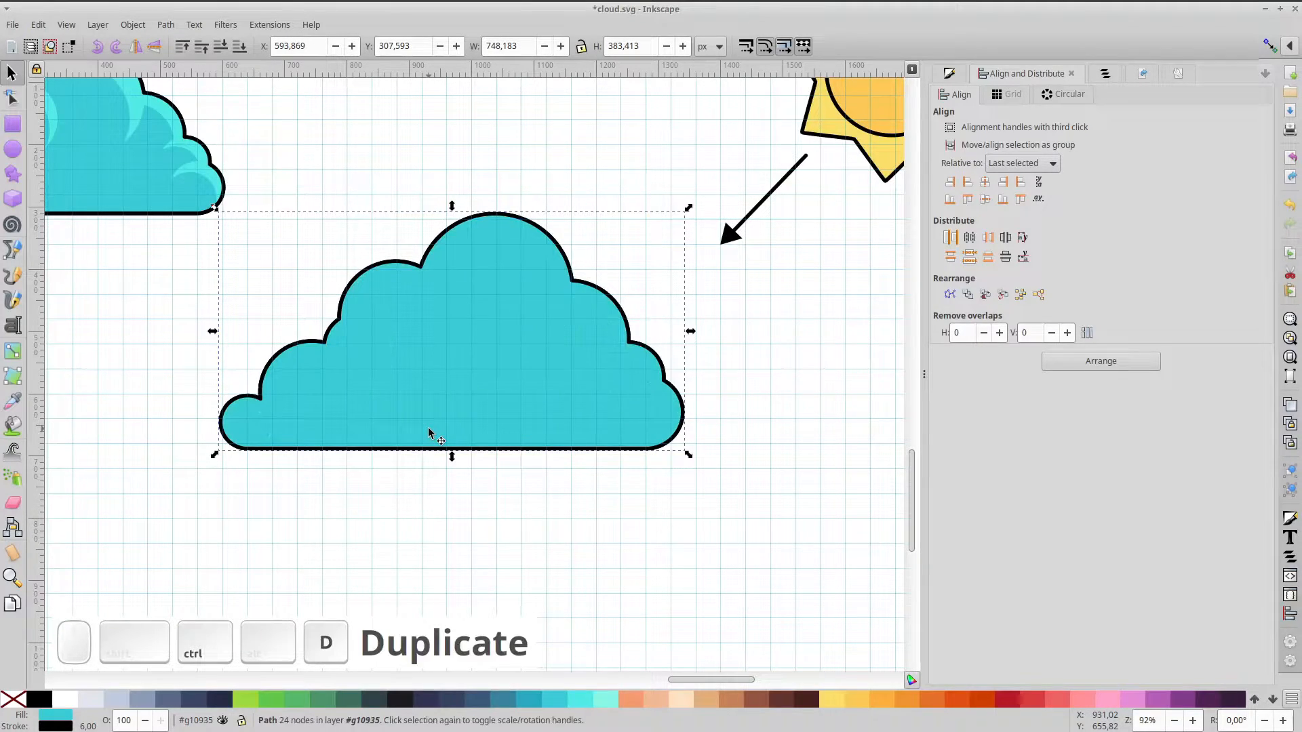
Stretch a large ellipse to about 967×635 px over the cloud's top and subtract it from the cloud copy
left_click(13, 149)
left_click_drag(425, 198, 609, 381)
left_click(10, 73)
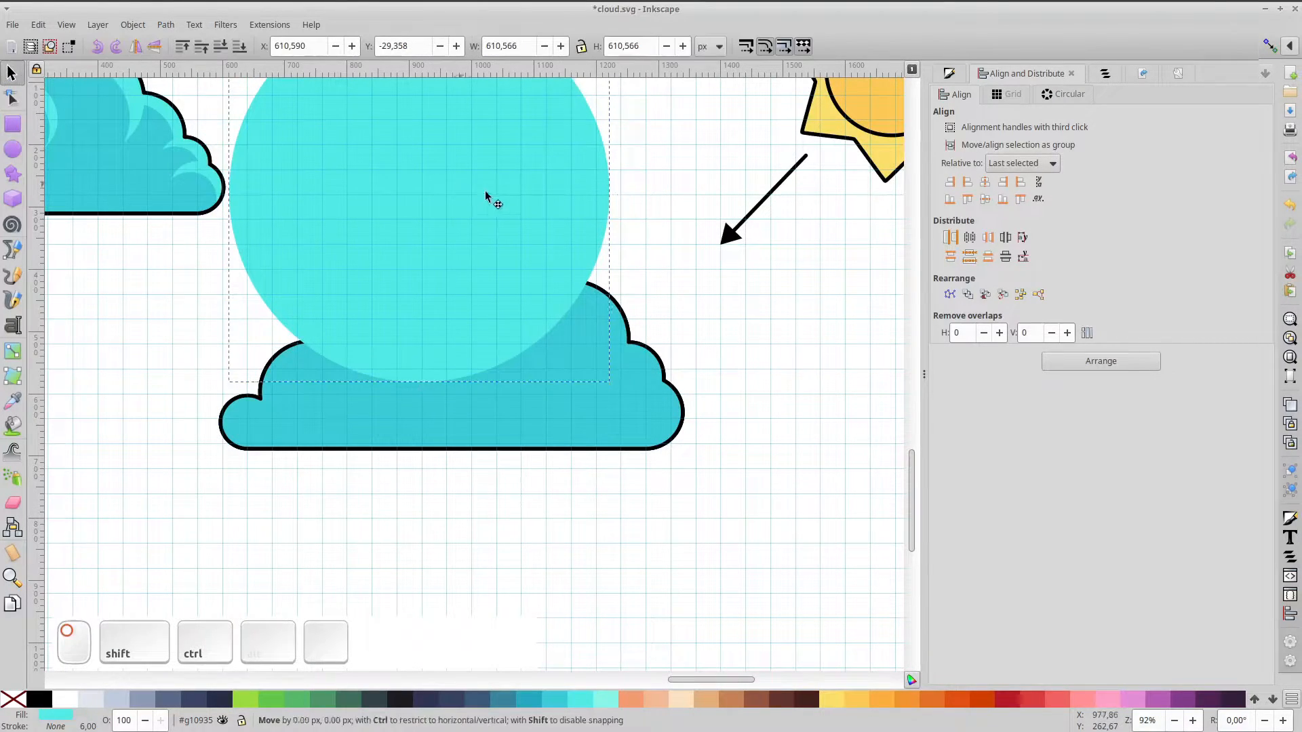
left_click_drag(468, 187, 575, 240)
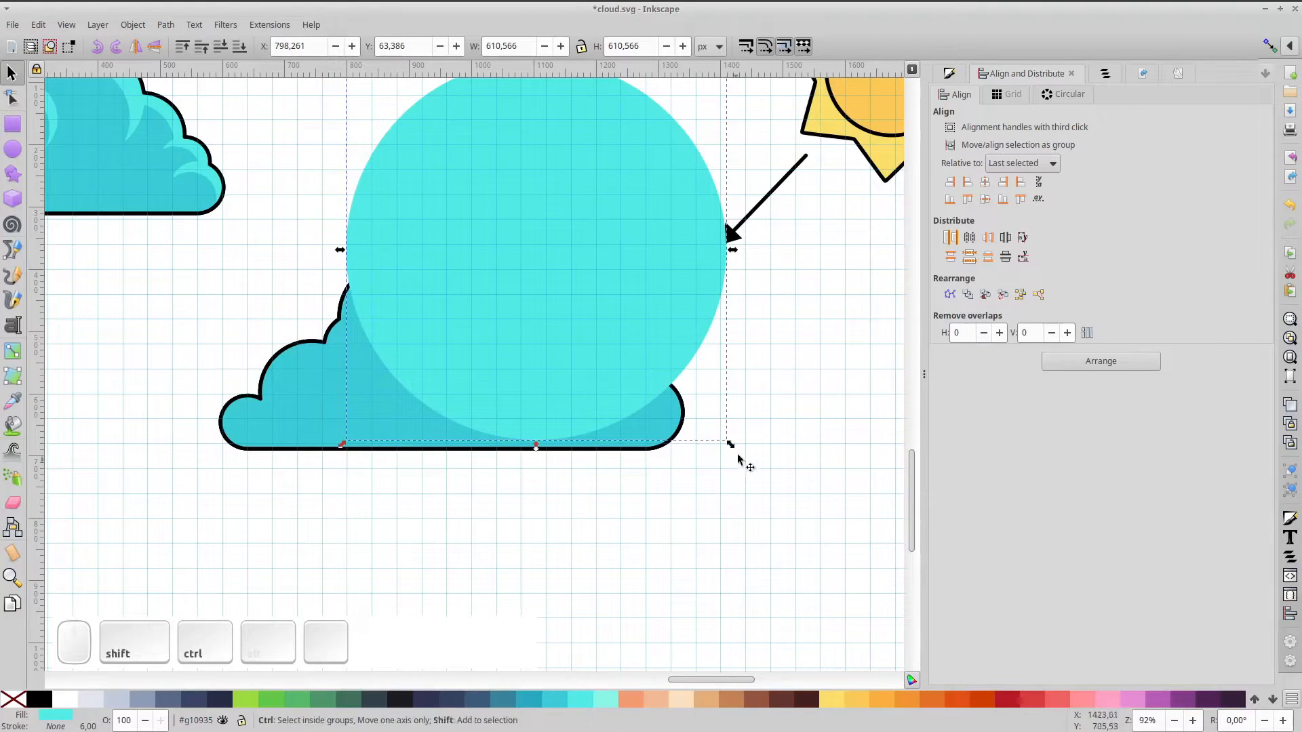
left_click_drag(737, 447, 813, 491)
left_click_drag(609, 354, 644, 308)
left_click_drag(567, 442, 576, 381)
left_click_drag(619, 251, 631, 313)
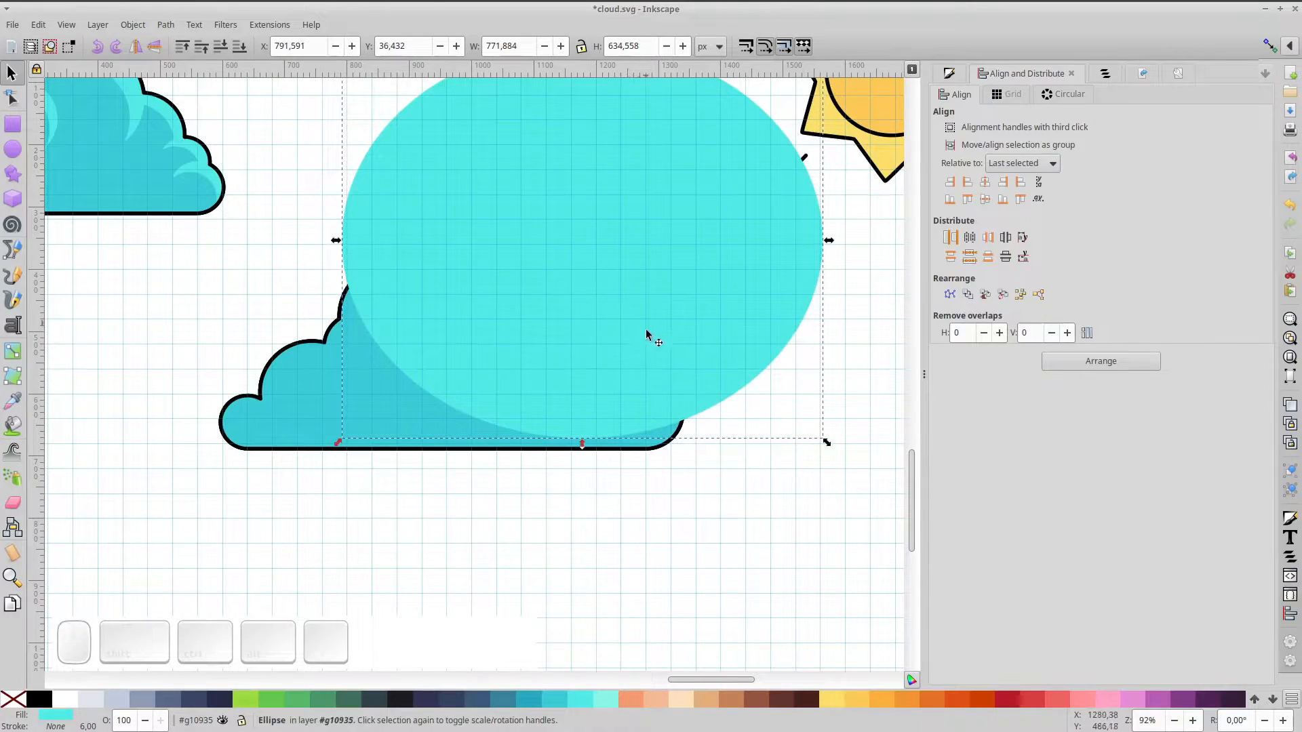
left_click_drag(336, 242, 221, 240)
left_click_drag(340, 282, 450, 294)
left_click(339, 398, "shift")
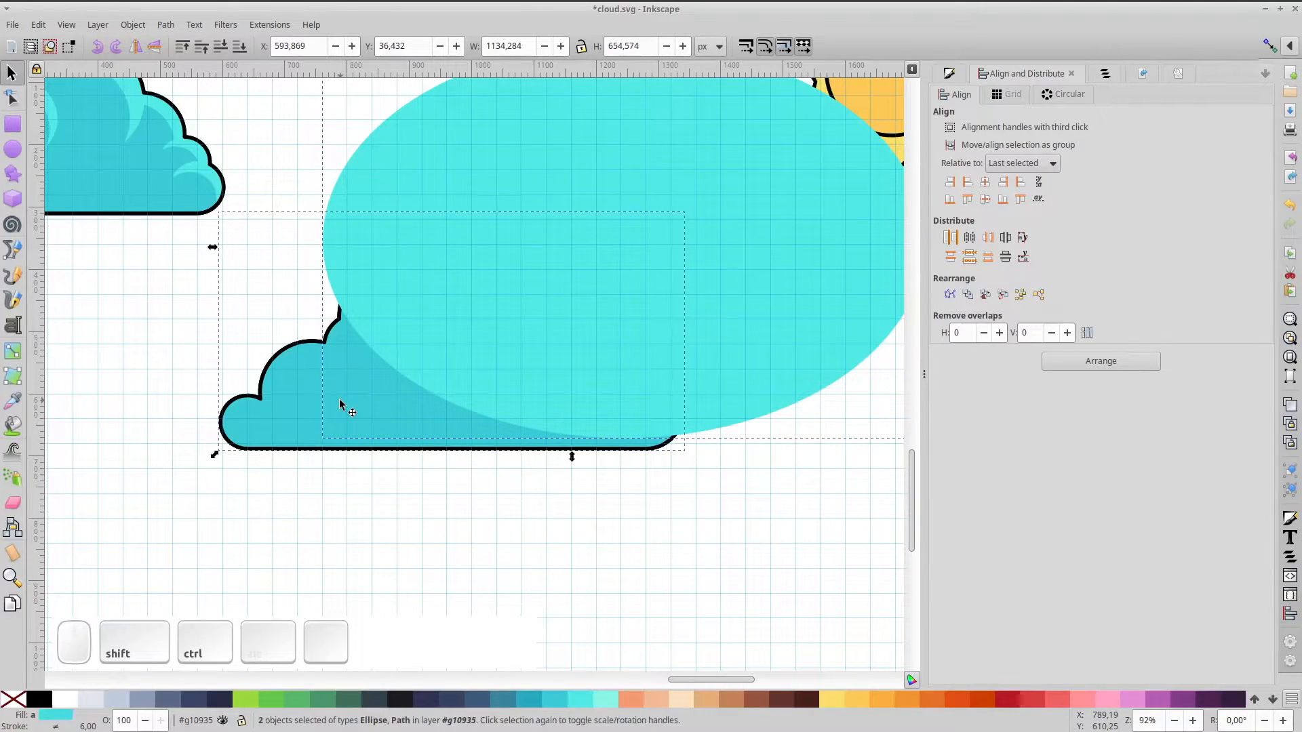
key("ctrl+KP_Subtract")
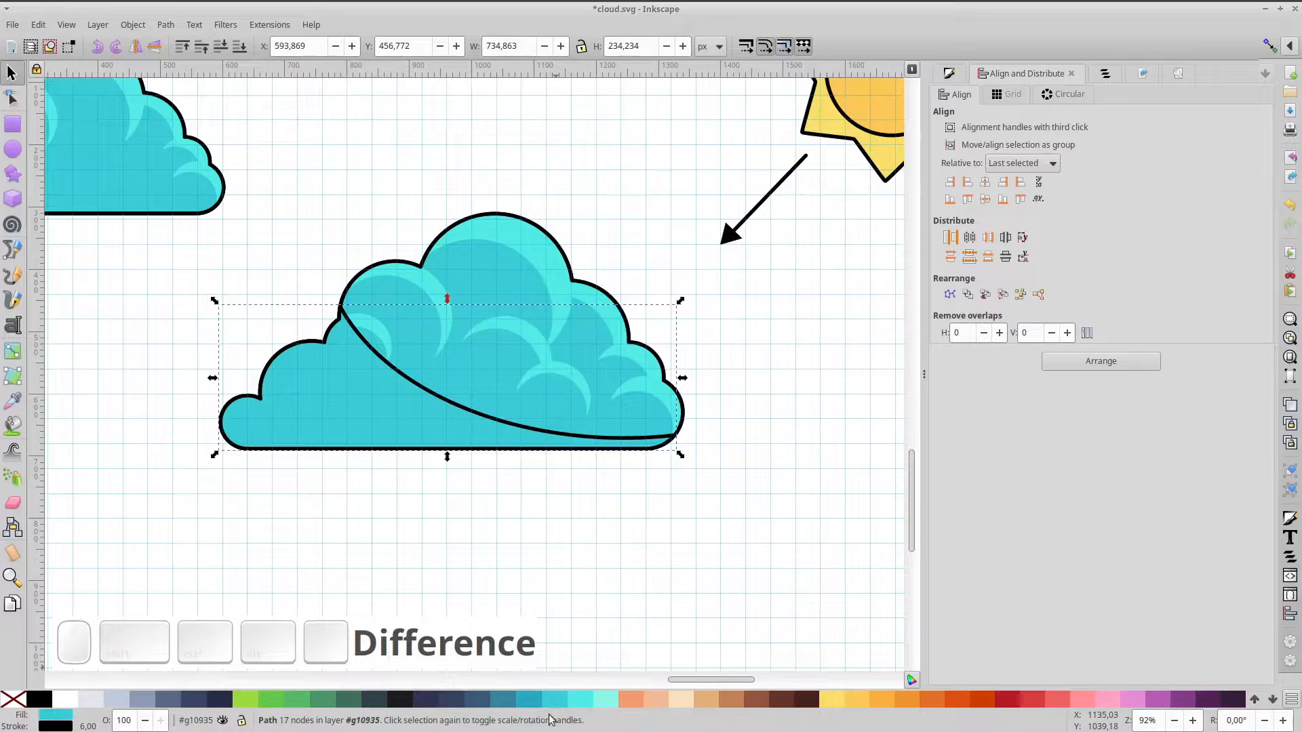
Fill the remaining lower piece dark teal without outline, keeping it above the light cloud
left_click(529, 699)
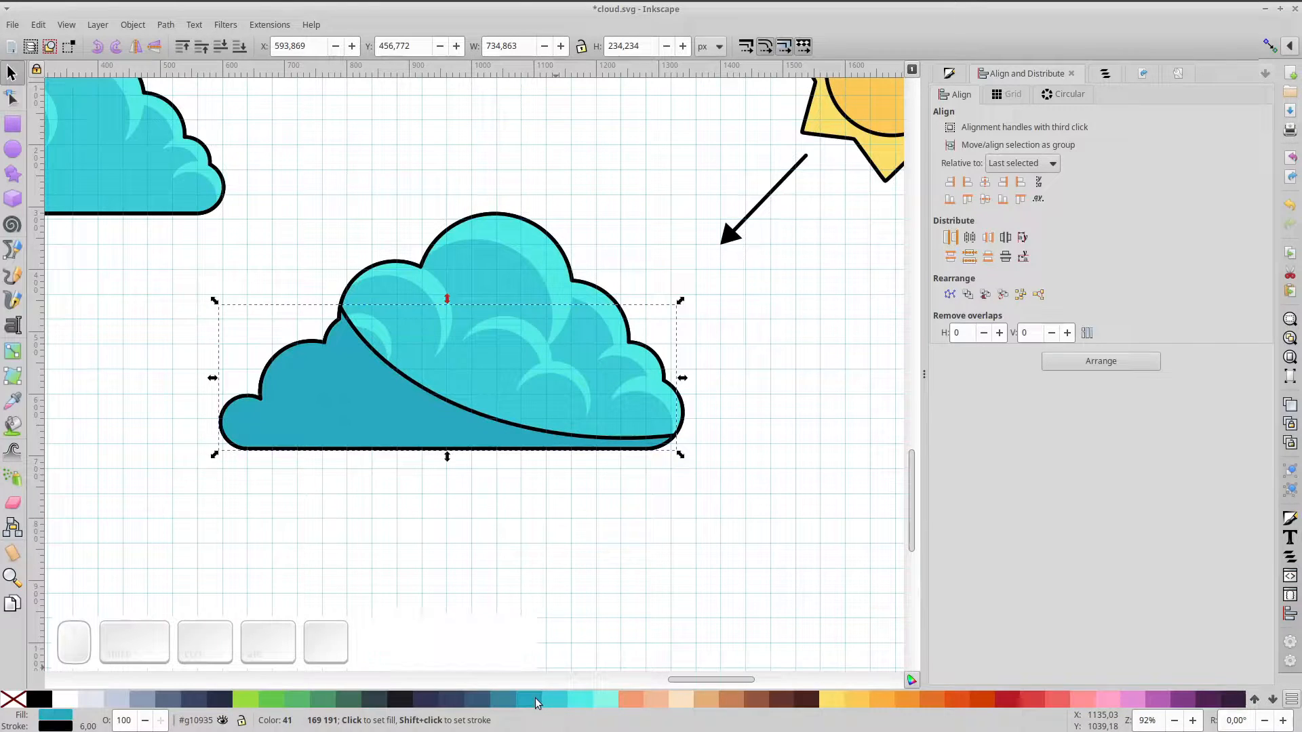
left_click(15, 700, "shift")
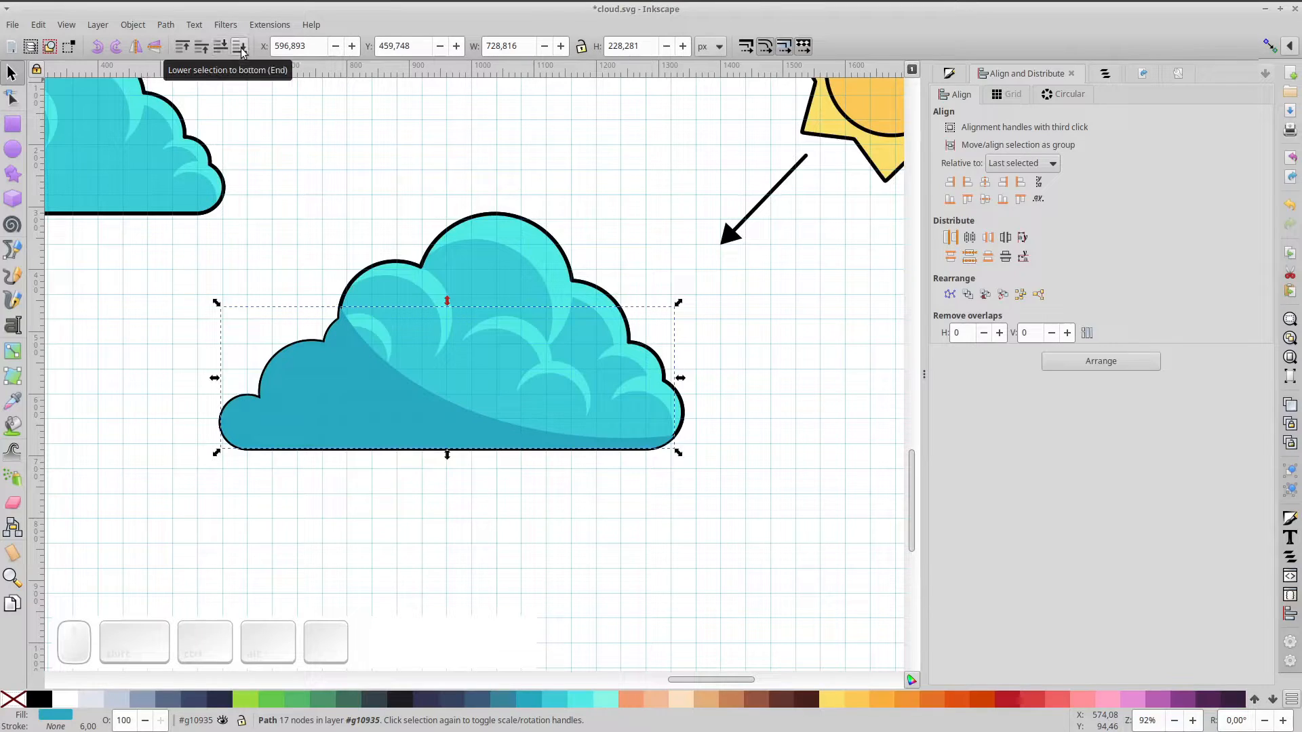
left_click(221, 48)
left_click(202, 47)
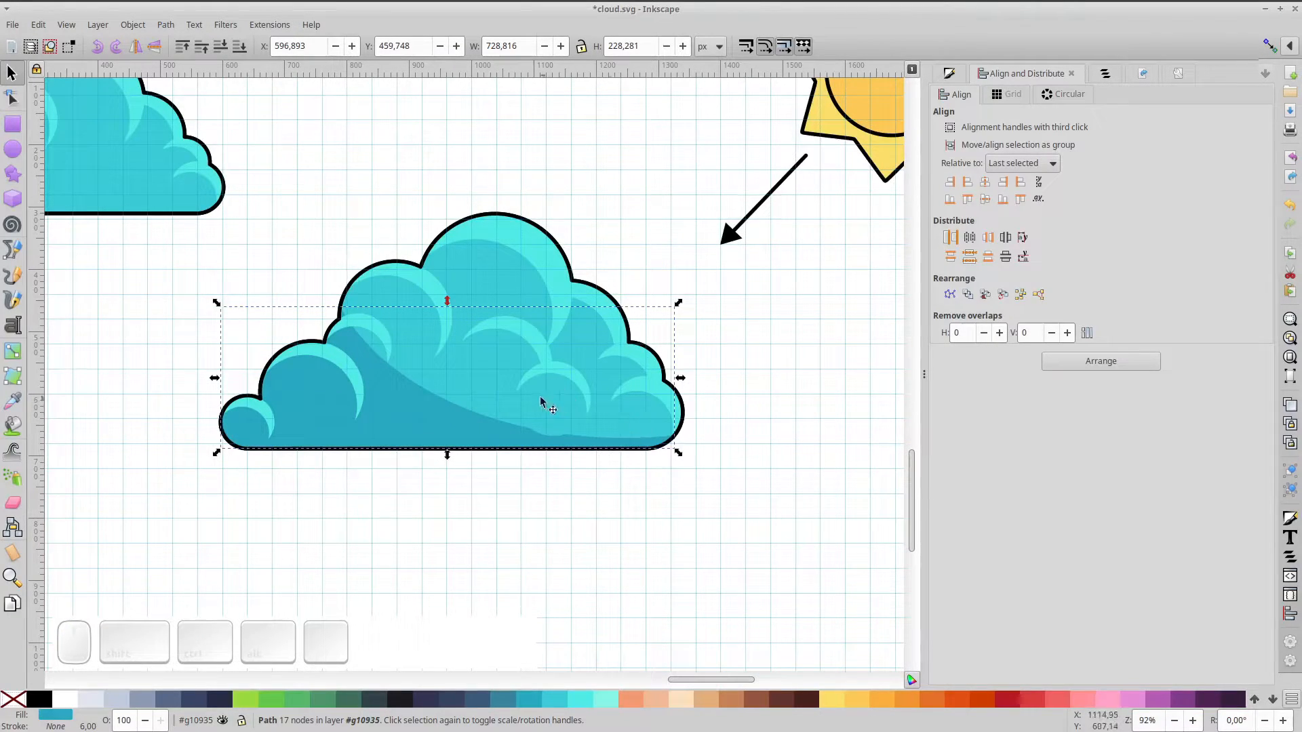
left_click(435, 394)
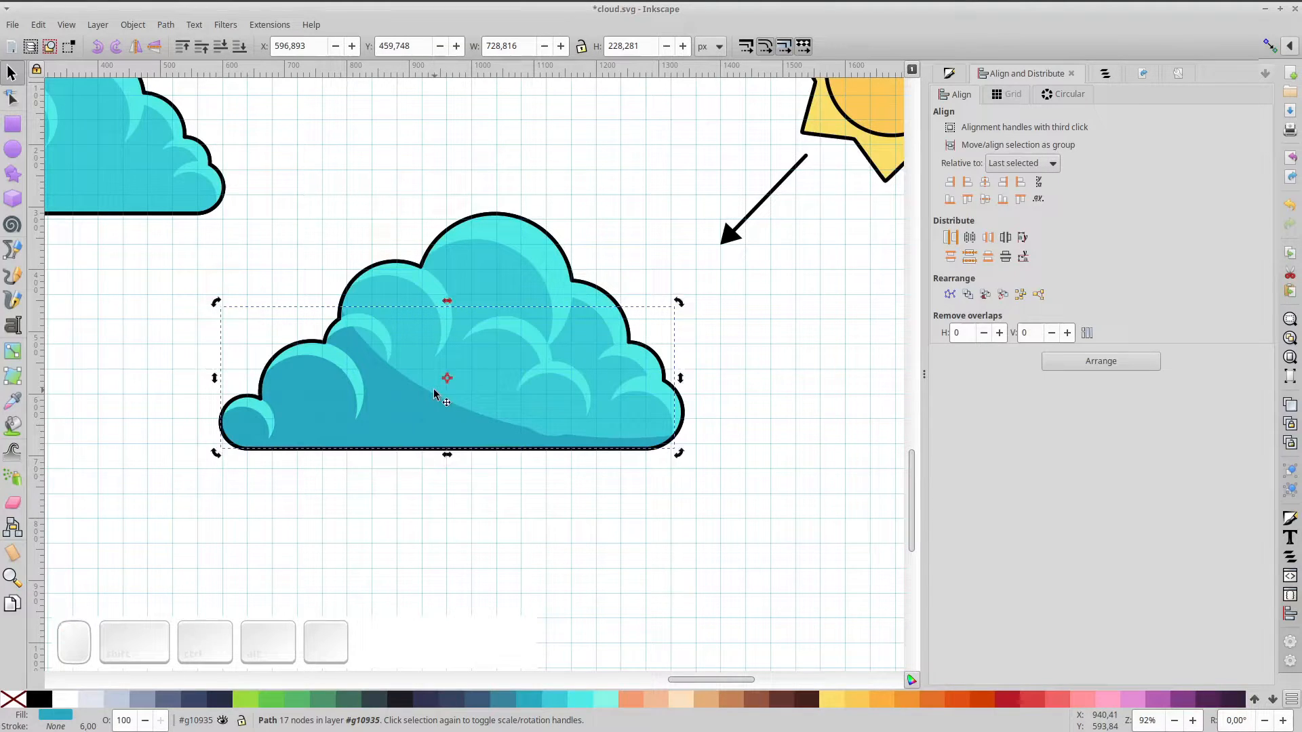
Draw a lighter cyan circle in the cloud's lower middle and lower it beneath the crescent
left_click(12, 150)
mouse_move(466, 381)
left_mouse_down()
mouse_move(532, 434)
mouse_move(503, 429)
left_mouse_up()
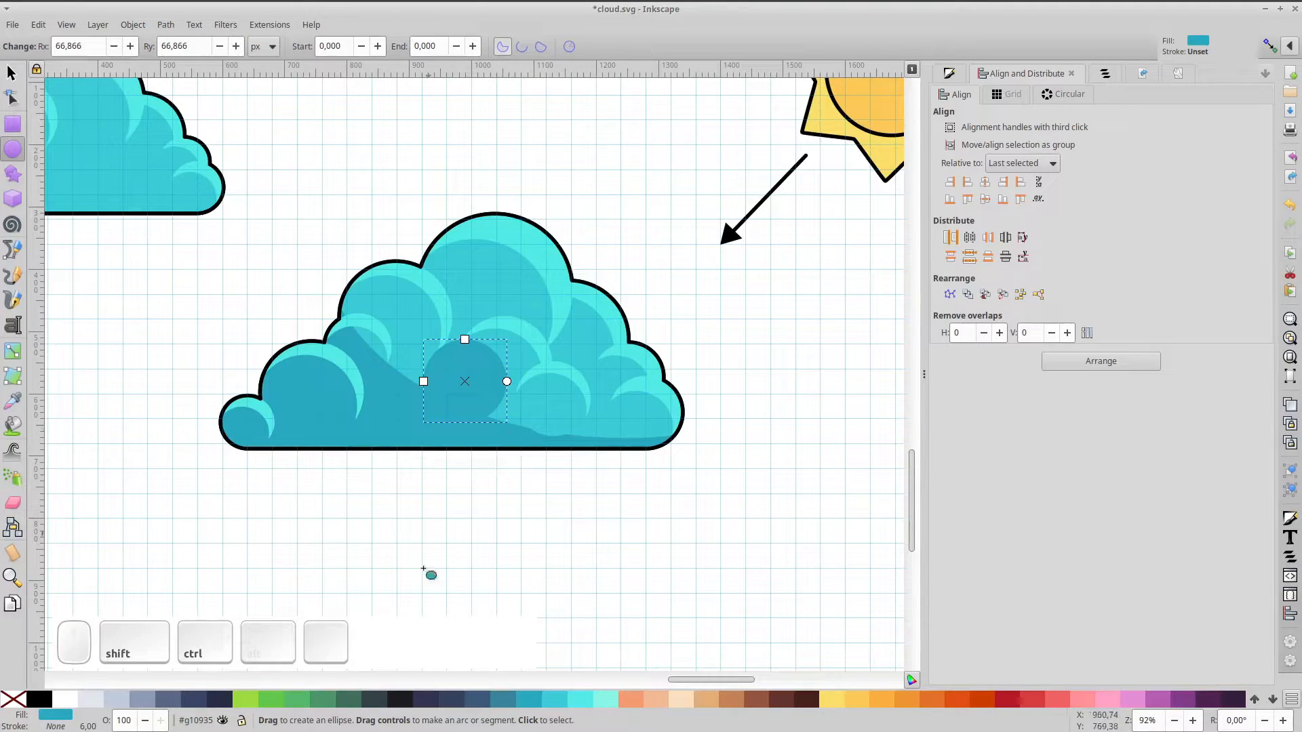
left_click(555, 698)
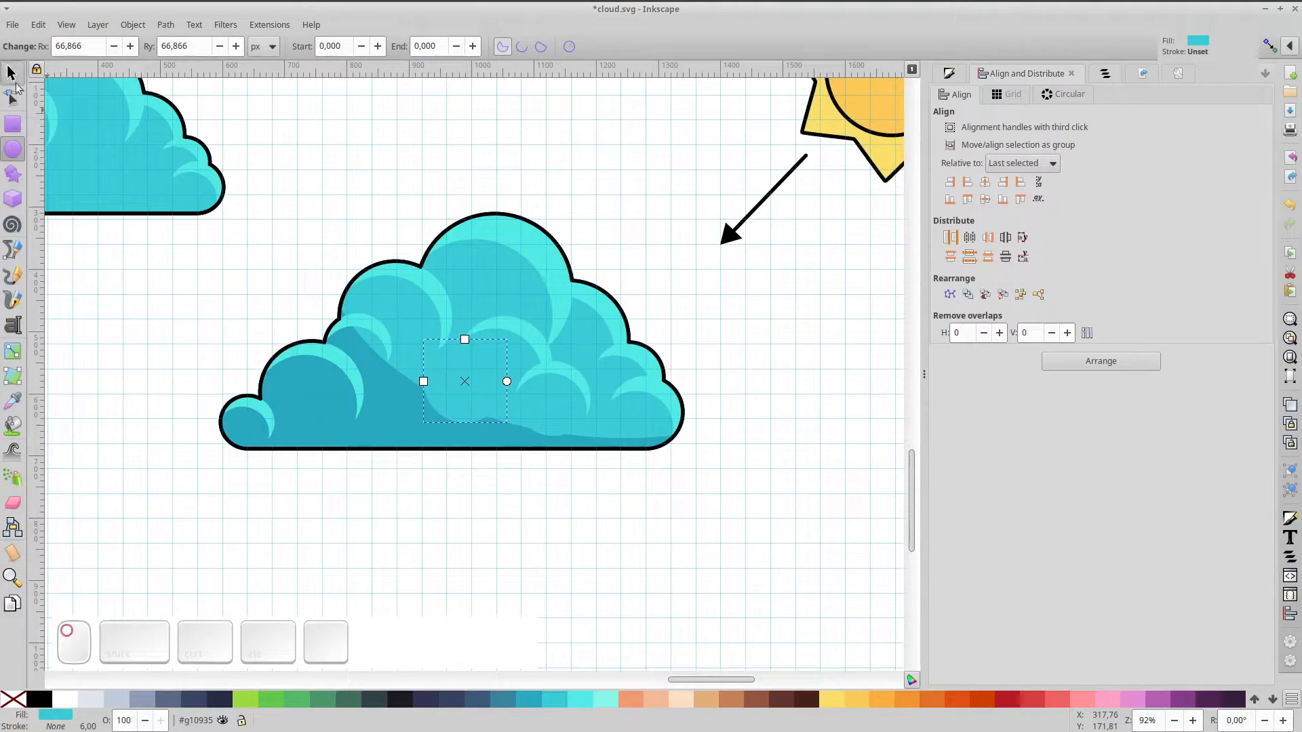
left_click(12, 73)
scroll(387, 350, "up", 2)
left_click_drag(517, 410, 467, 435)
left_click(221, 47)
key("space")
key("space")
left_click(220, 46)
Add an enlarged copy of the circle and a smaller copy to its left along the cloud's bottom
key("ctrl+d")
left_click_drag(513, 350, 535, 328)
left_click_drag(488, 413, 491, 390)
left_click(221, 46)
key("ctrl+d")
left_click_drag(482, 438, 425, 419)
left_click_drag(479, 284, 438, 328)
left_click_drag(411, 355, 286, 429)
left_click(221, 46)
Add more cyan circle copies toward the lower left, one scaled to about 118 px, beneath the crescents
key("ctrl+d")
left_click_drag(334, 380, 362, 352)
left_click_drag(329, 394, 344, 382)
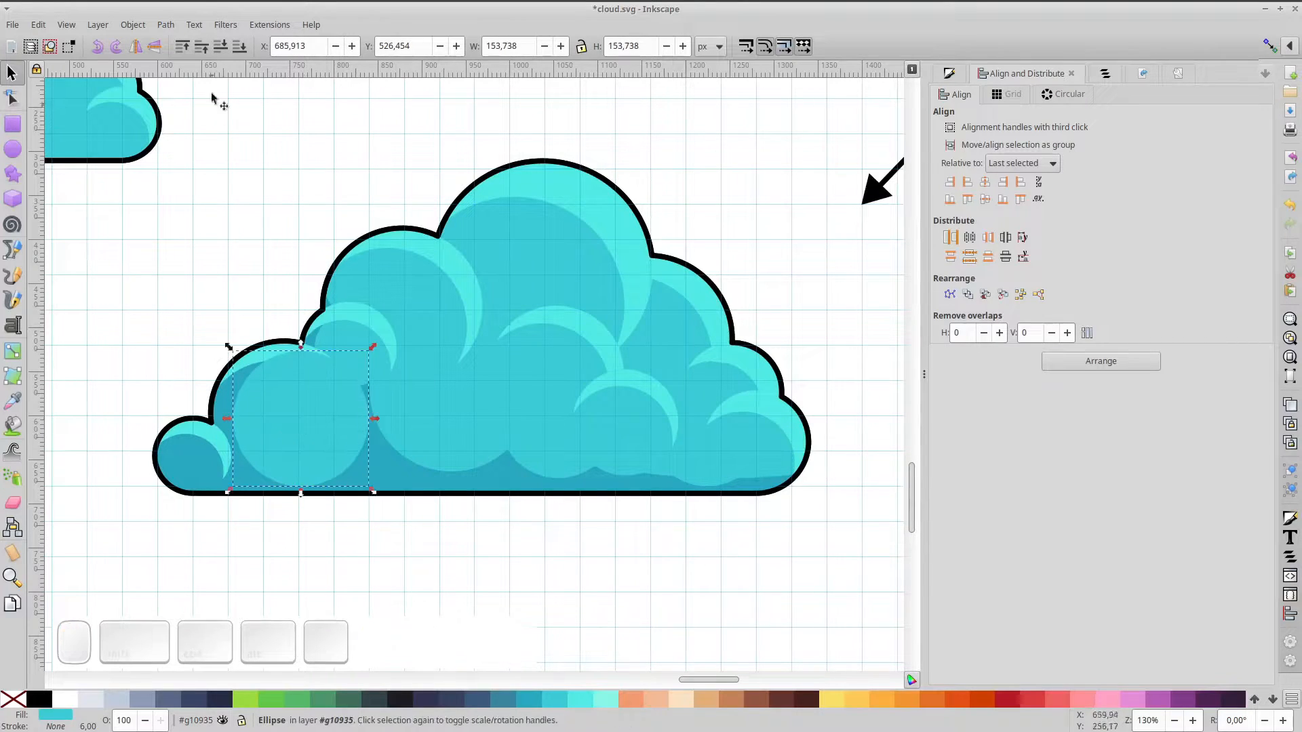
left_click(220, 46)
left_click_drag(299, 435, 290, 434)
key("ctrl+d")
left_click_drag(307, 446, 407, 415)
left_click_drag(459, 313, 445, 328)
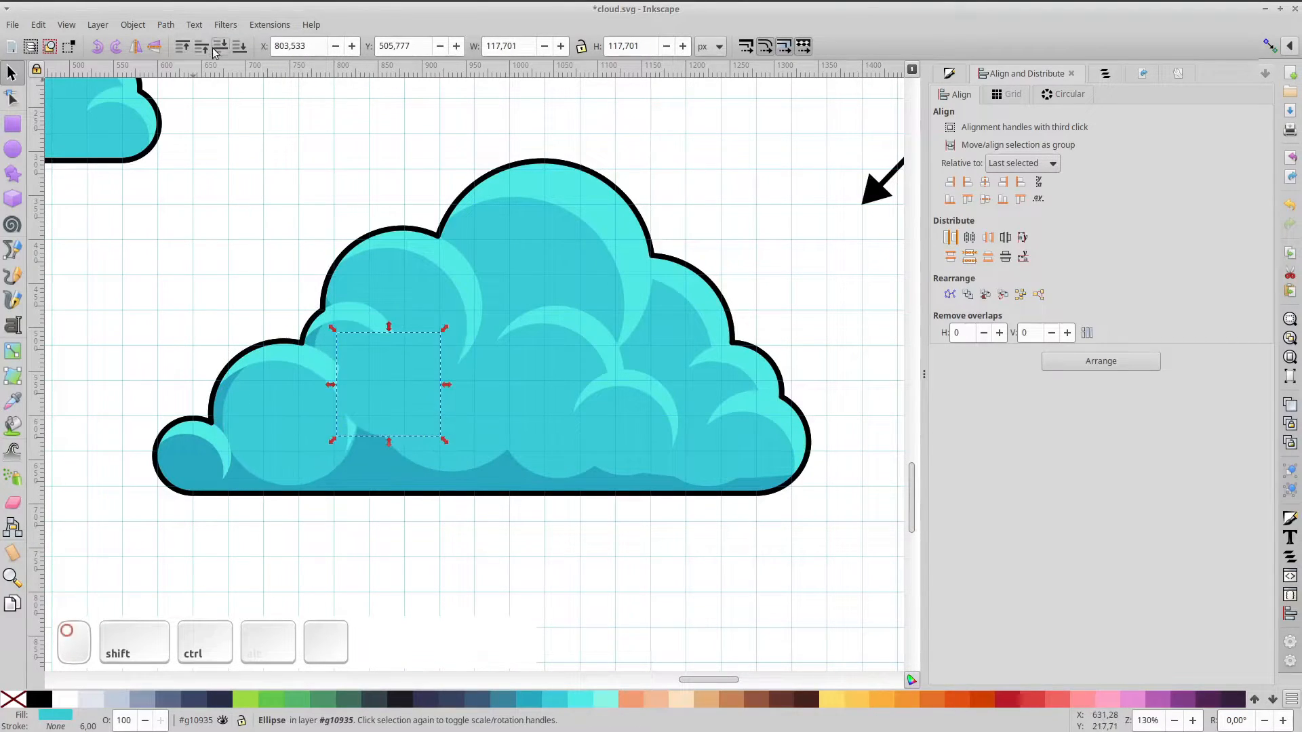
left_click(221, 46)
left_click_drag(398, 391, 401, 416)
left_click(336, 461)
scroll(335, 461, "up", 4)
left_click_drag(319, 441, 305, 442)
scroll(305, 442, "down", 2)
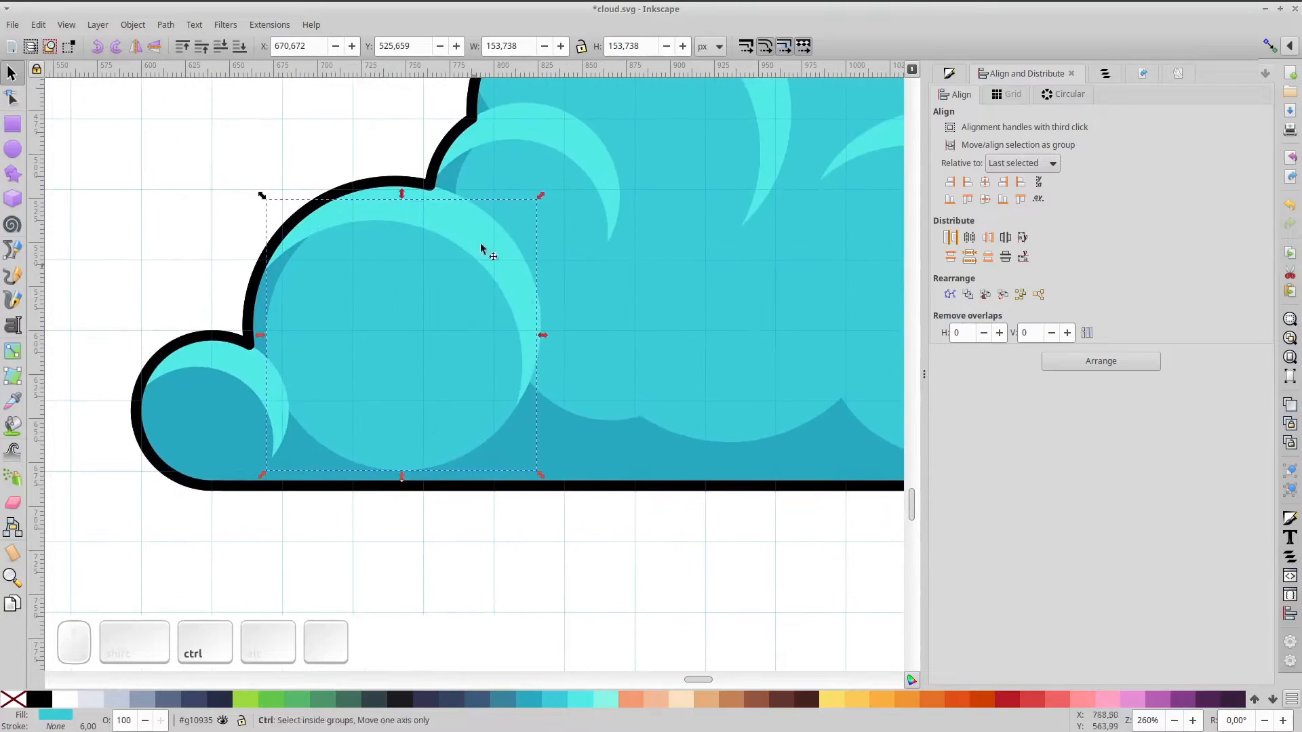
Fit a small circle copy into the cloud's lower-left bump, stretching it left and upward
key("ctrl+d")
left_click_drag(541, 195, 437, 299)
left_click_drag(397, 352, 224, 437)
left_click_drag(266, 385, 290, 334)
left_click(221, 46)
left_click_drag(165, 421, 149, 422)
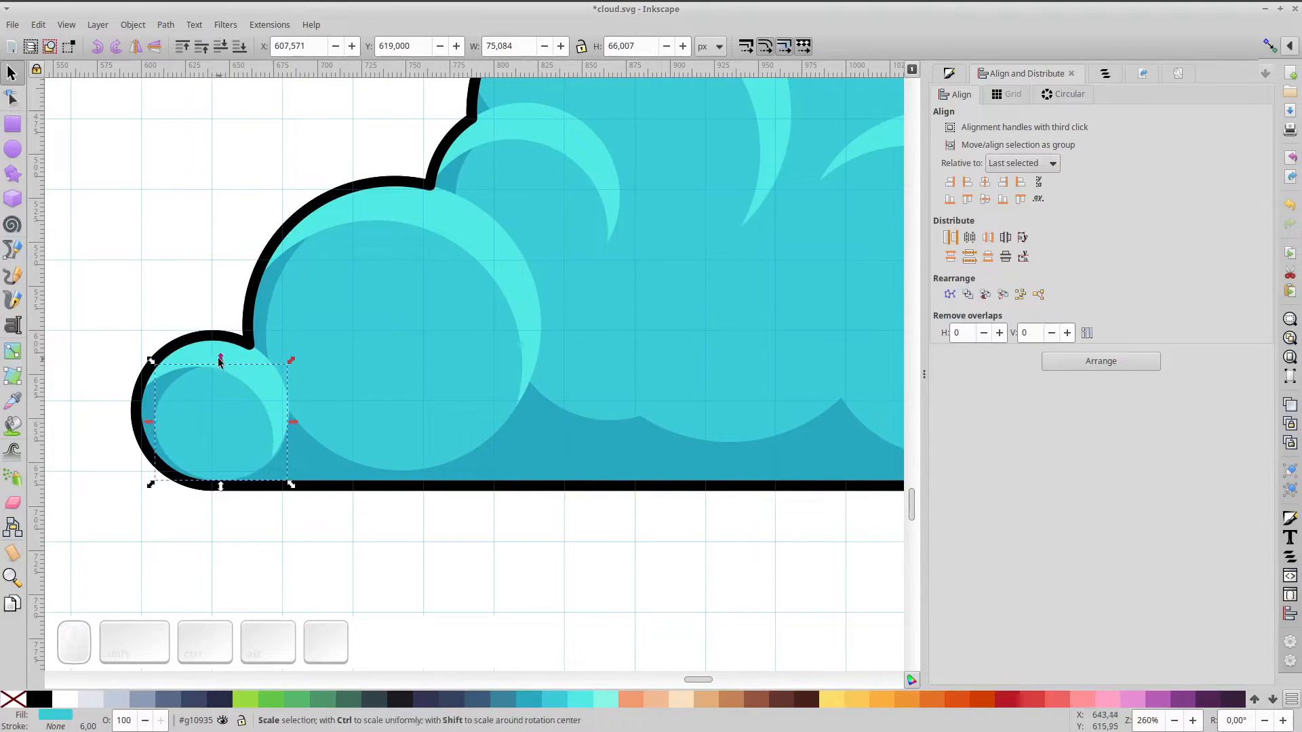
left_click_drag(219, 358, 218, 337)
scroll(491, 370, "down", 3)
left_click_drag(773, 250, 573, 262)
left_click(574, 262)
scroll(225, 375, "up", 1)
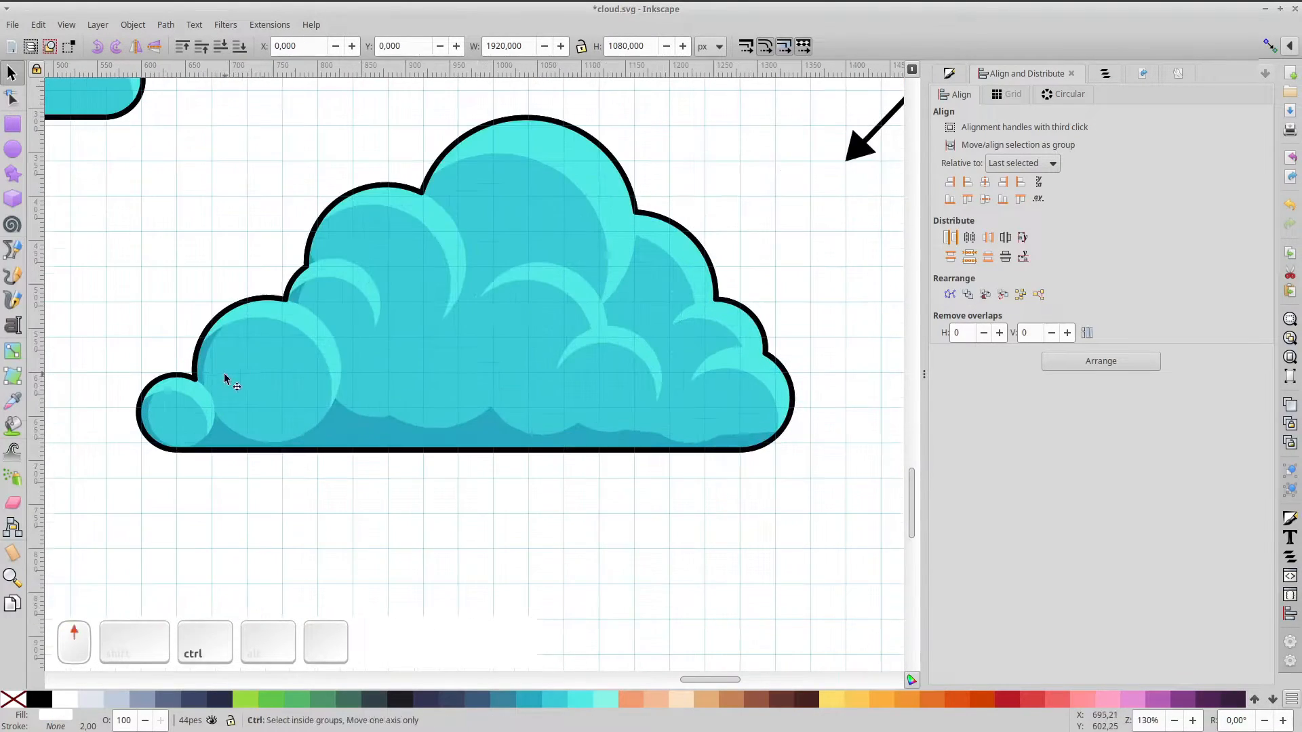
Copy a single crescent highlight from the cloud and paste a duplicate beside it
left_click(619, 369)
double_click(618, 381)
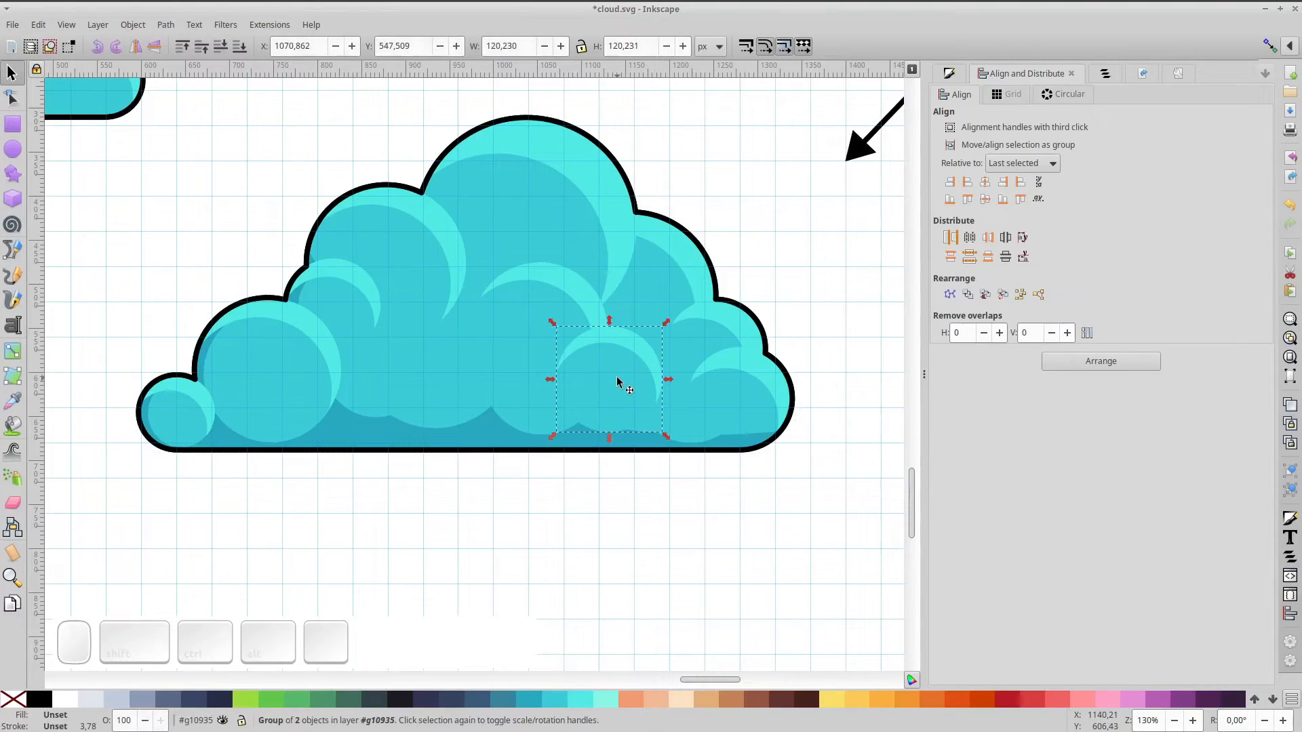
left_click(631, 350, "ctrl")
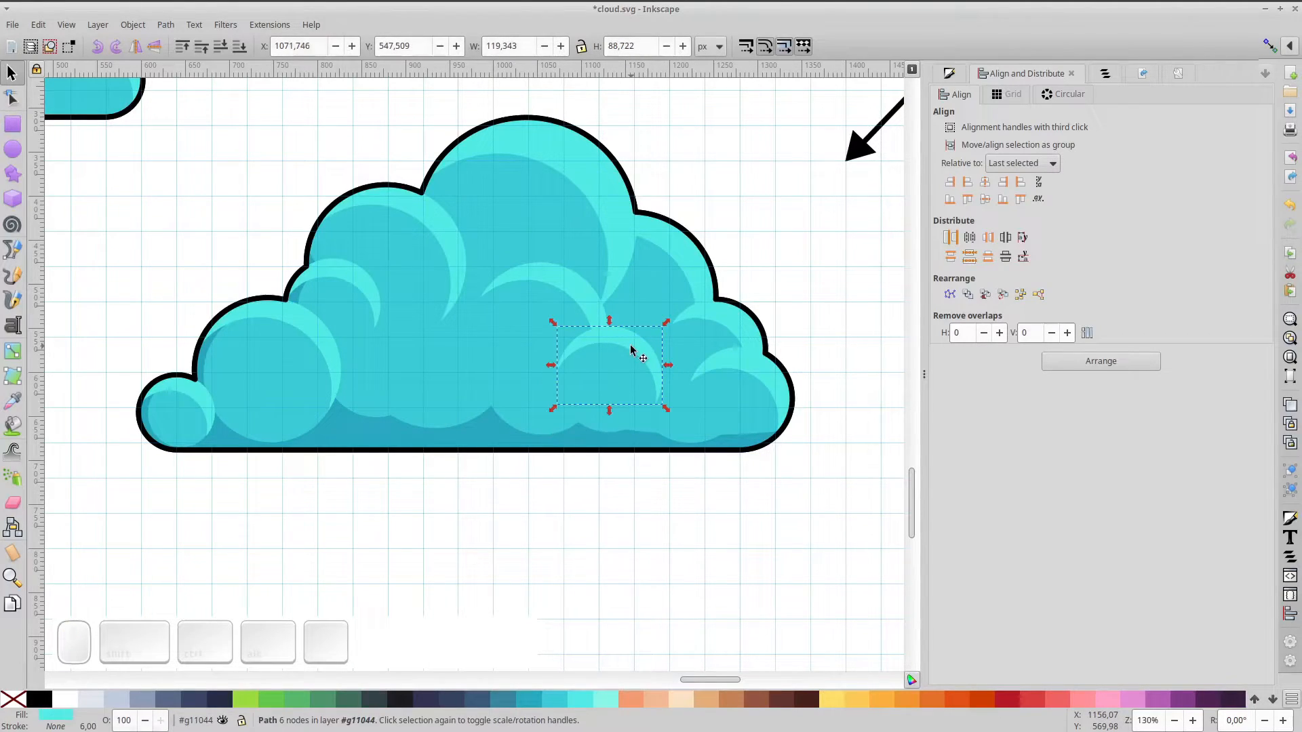
key("ctrl+c")
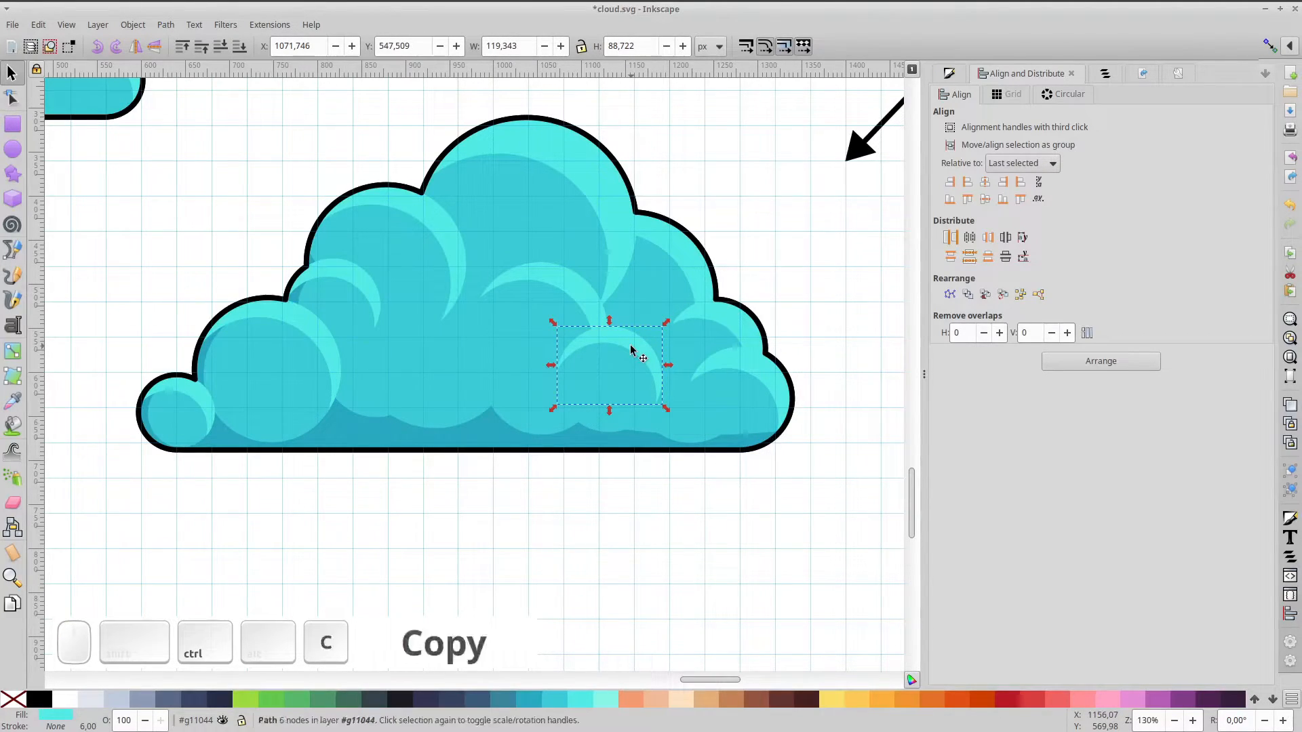
key("ctrl+v")
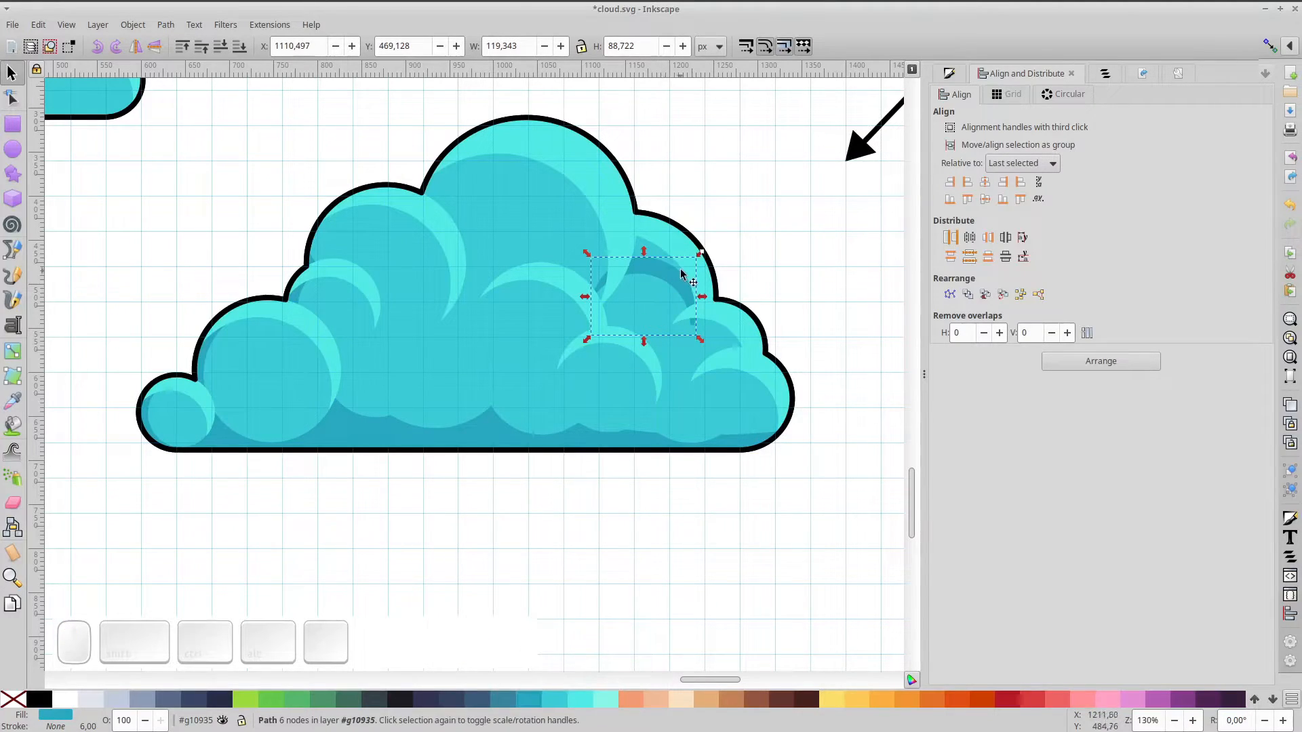
left_click_drag(666, 273, 661, 309)
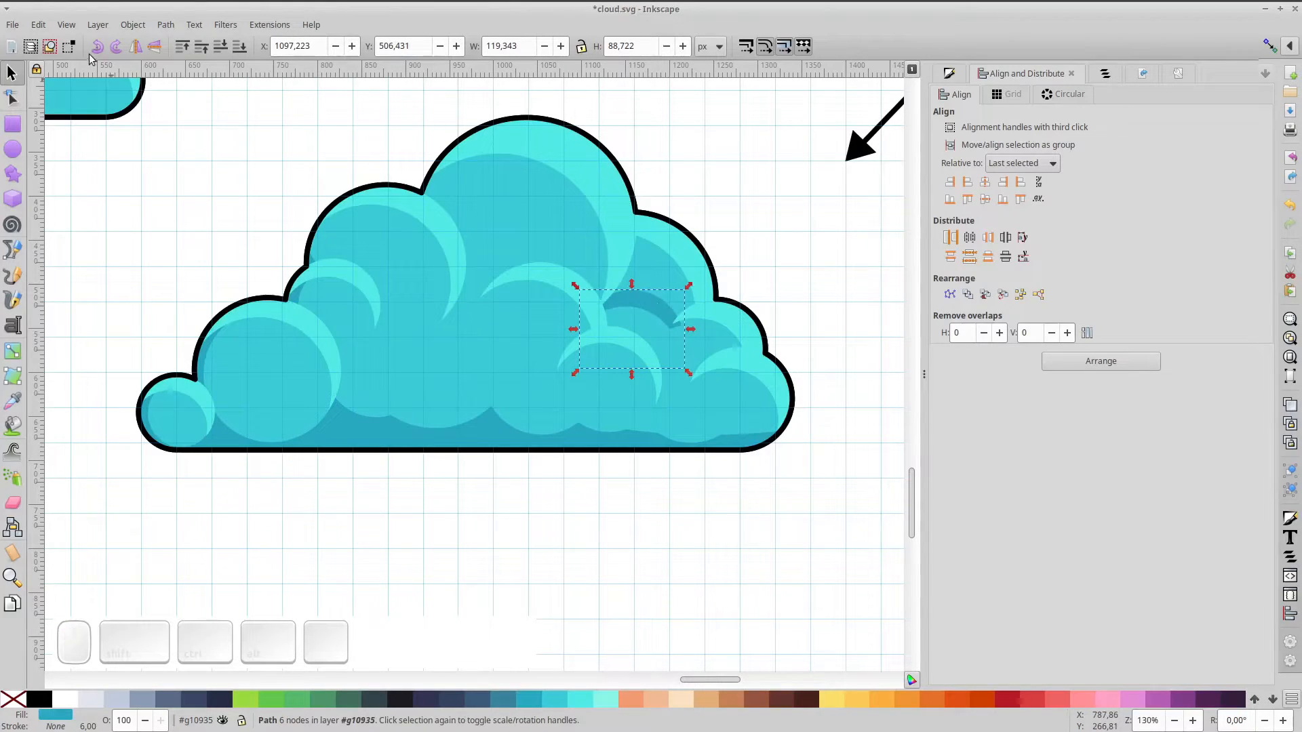
Flip the pasted crescent vertically and enlarge it over the cloud's right-hand puff
left_click(120, 46)
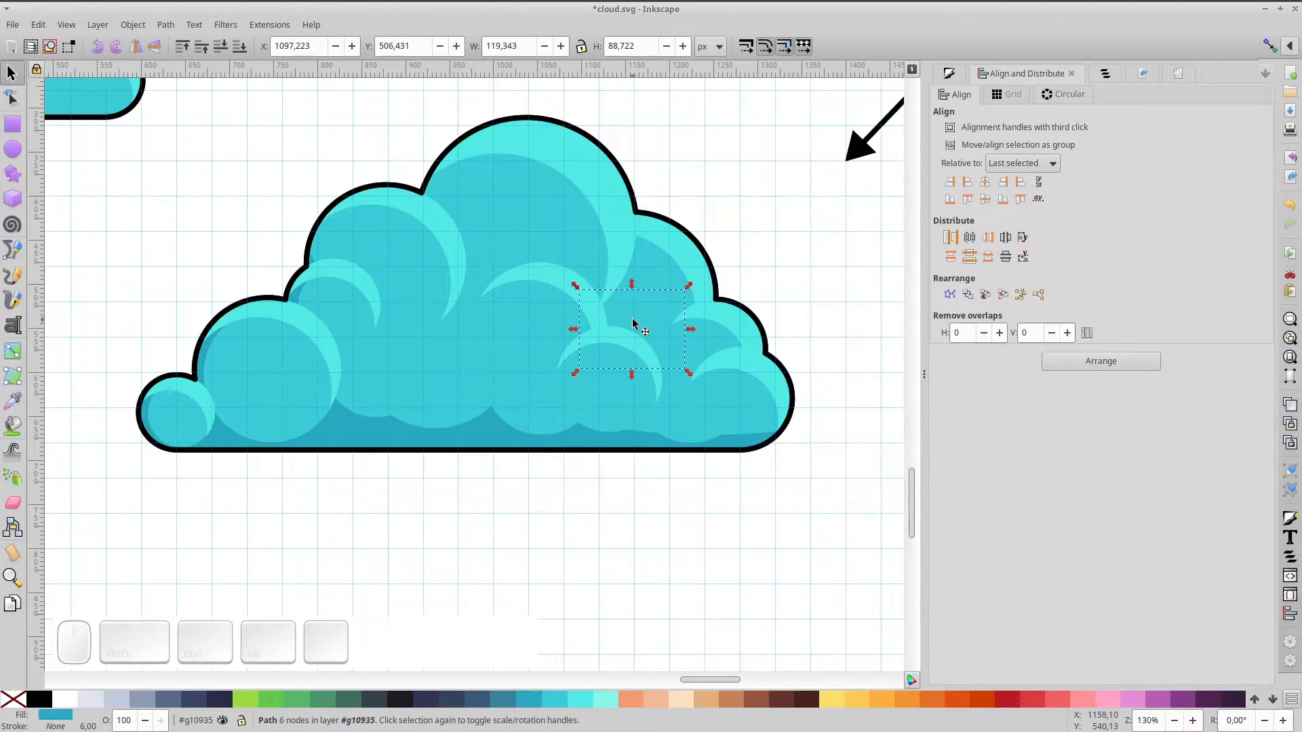
key("shift+Up")
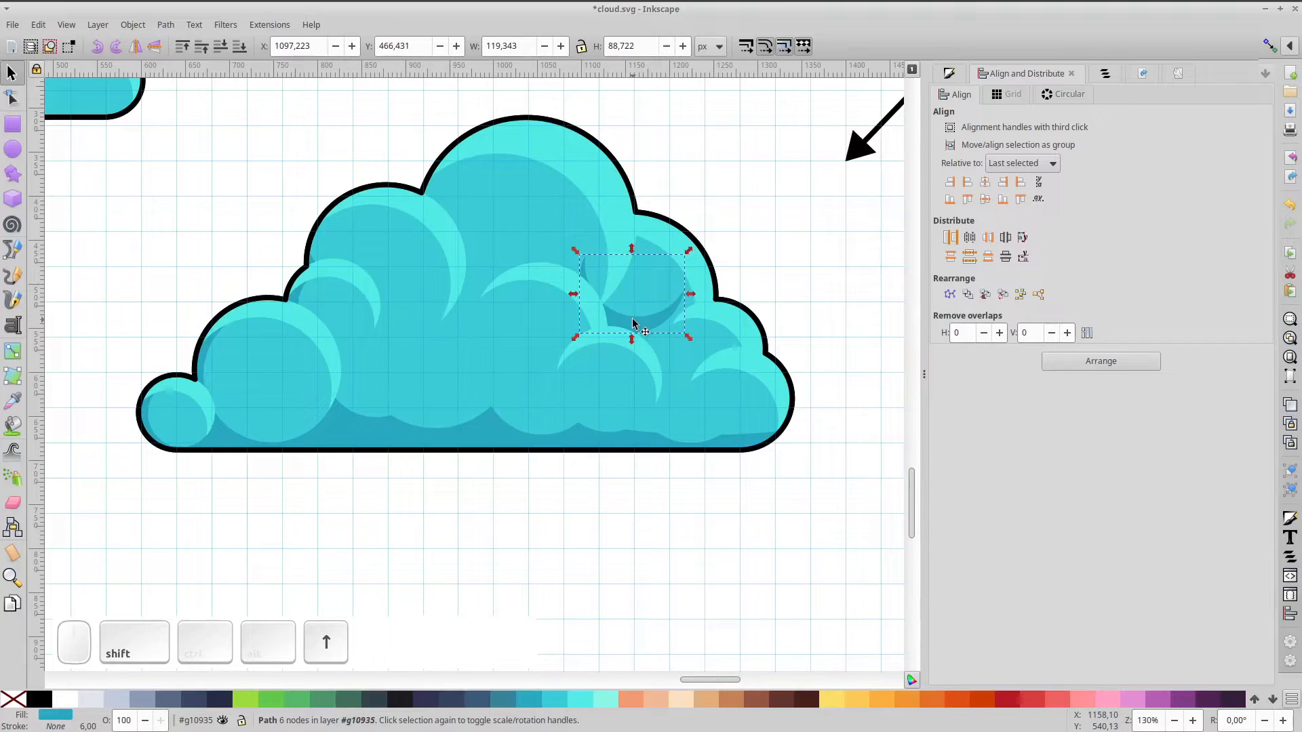
left_click_drag(633, 325, 632, 336)
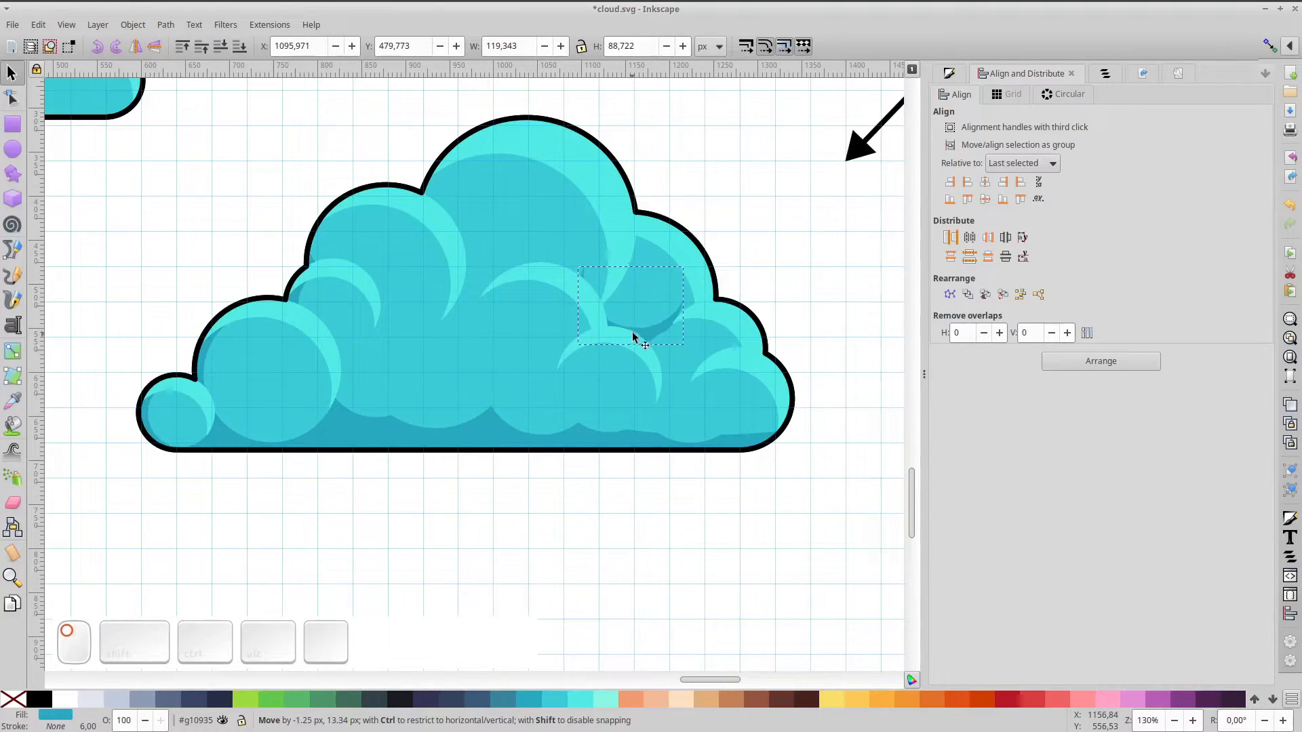
left_click_drag(688, 263, 699, 254)
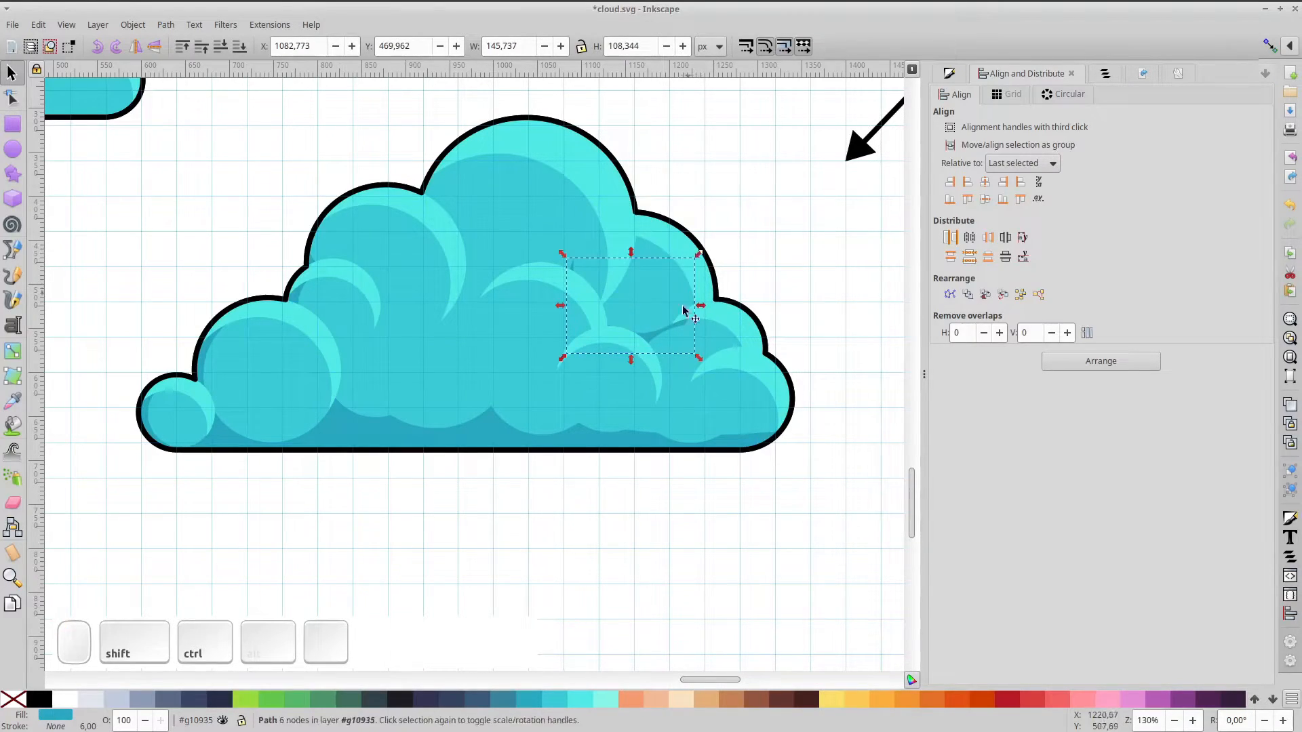
mouse_move(646, 337)
left_mouse_down()
mouse_move(665, 340)
mouse_move(663, 327)
left_mouse_up()
left_click_drag(716, 250, 725, 242)
Undo a stray rotation of the dark crescent, then duplicate it
left_click(664, 272)
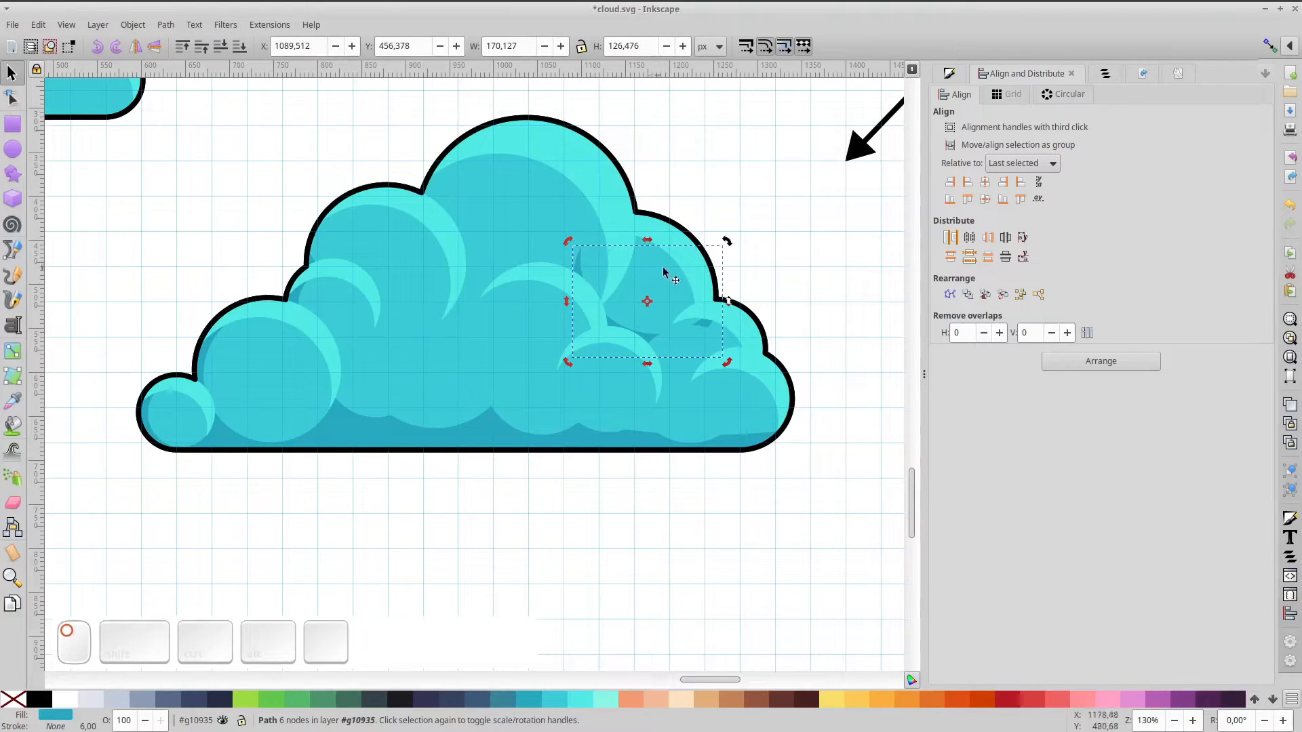
left_click_drag(726, 242, 710, 224)
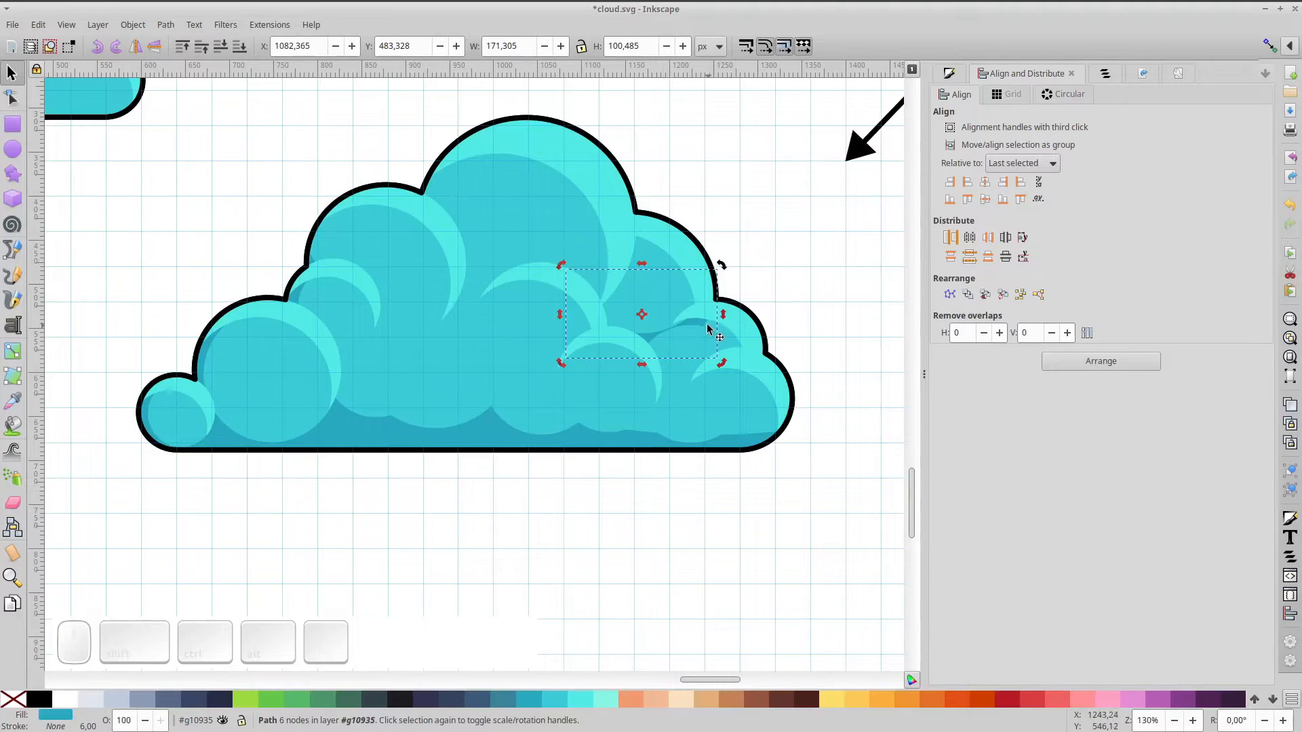
key("ctrl+z")
left_click(646, 335, "ctrl")
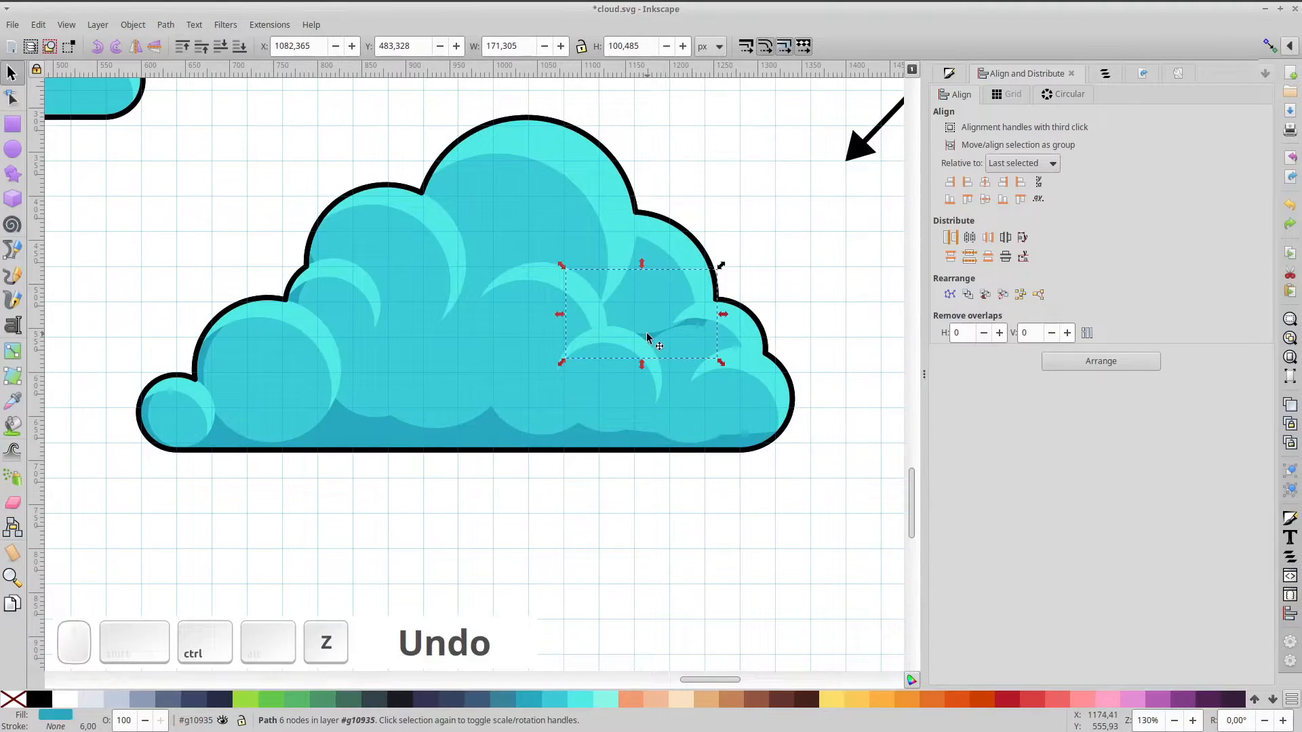
key("ctrl+d")
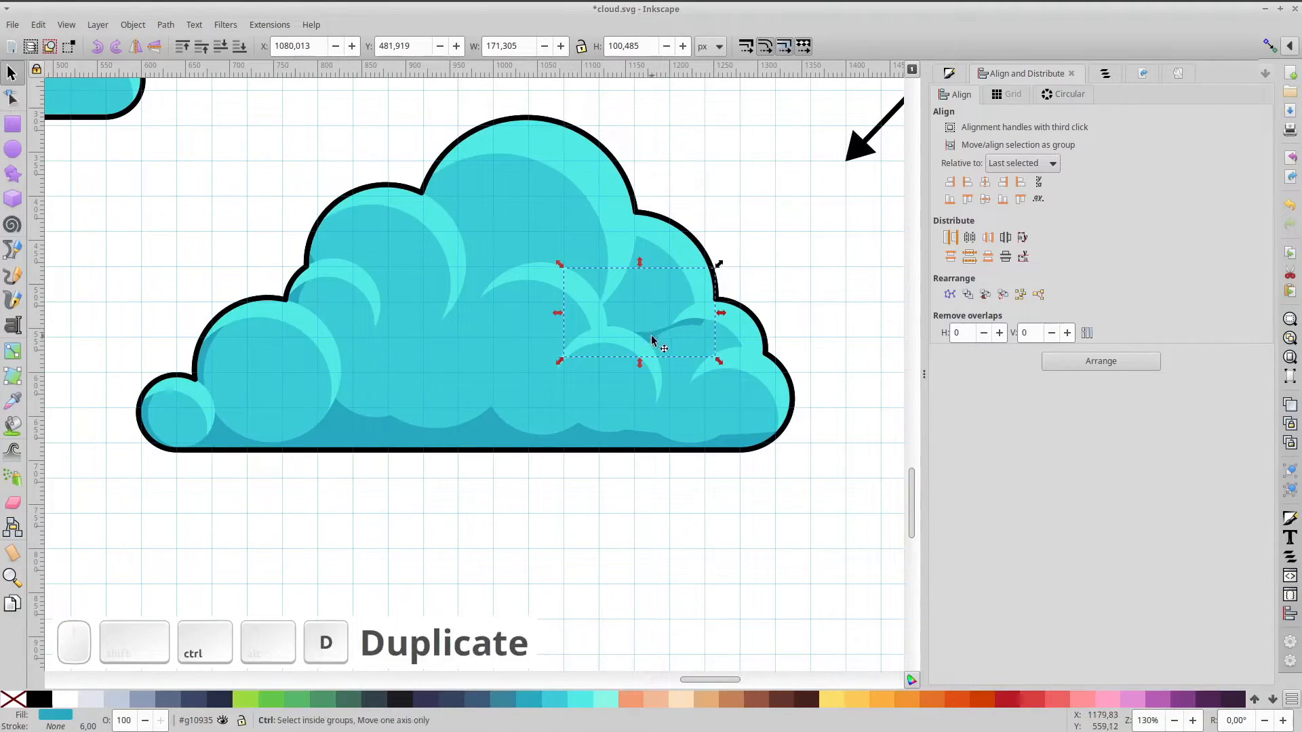
Move the duplicate crescent to the upper-left puff, rotate it about -93° and align it along the edge
left_click_drag(646, 334, 398, 250)
left_click(443, 212)
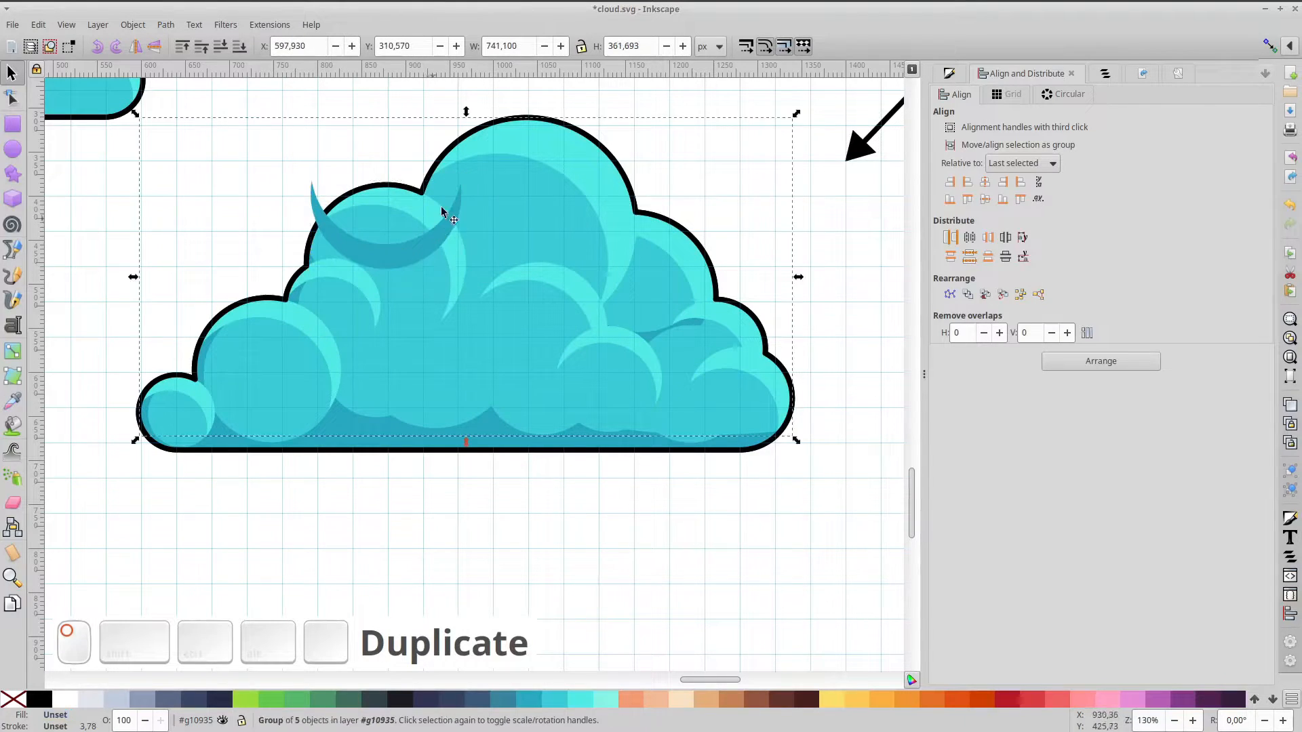
left_click(454, 222, "ctrl")
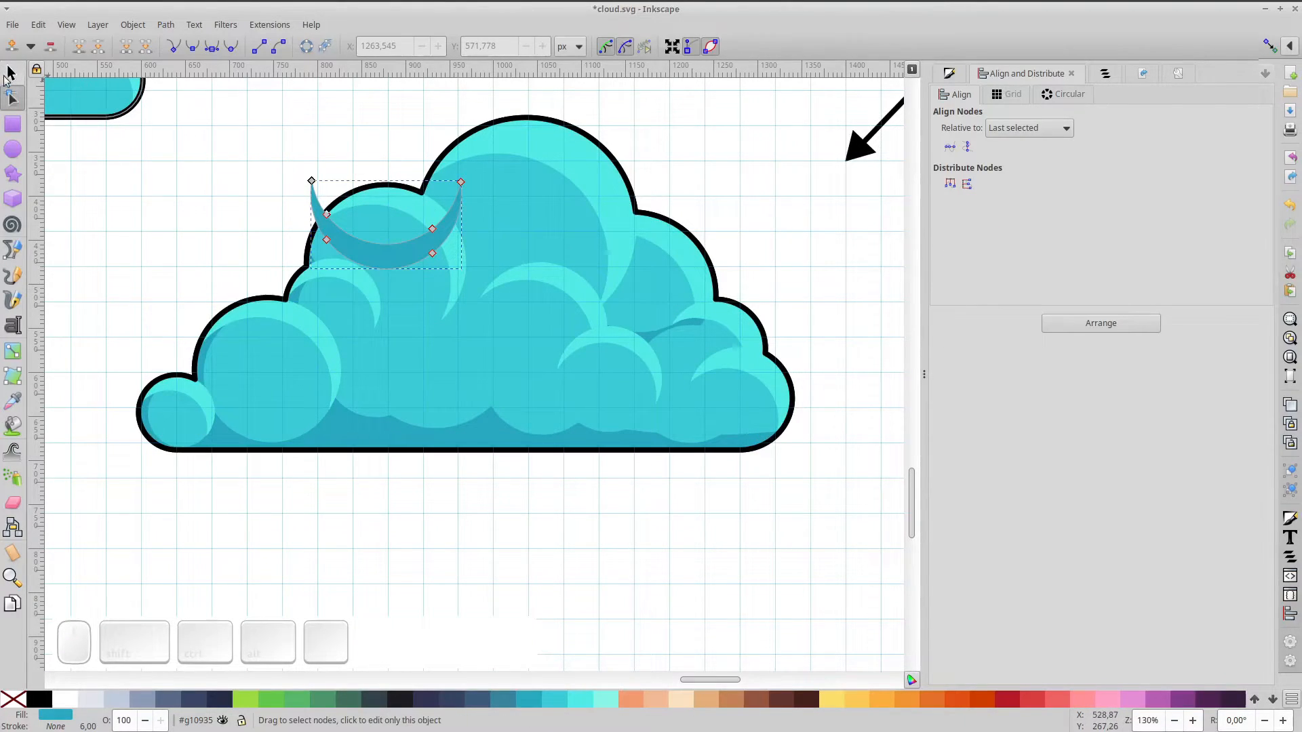
left_click(314, 187)
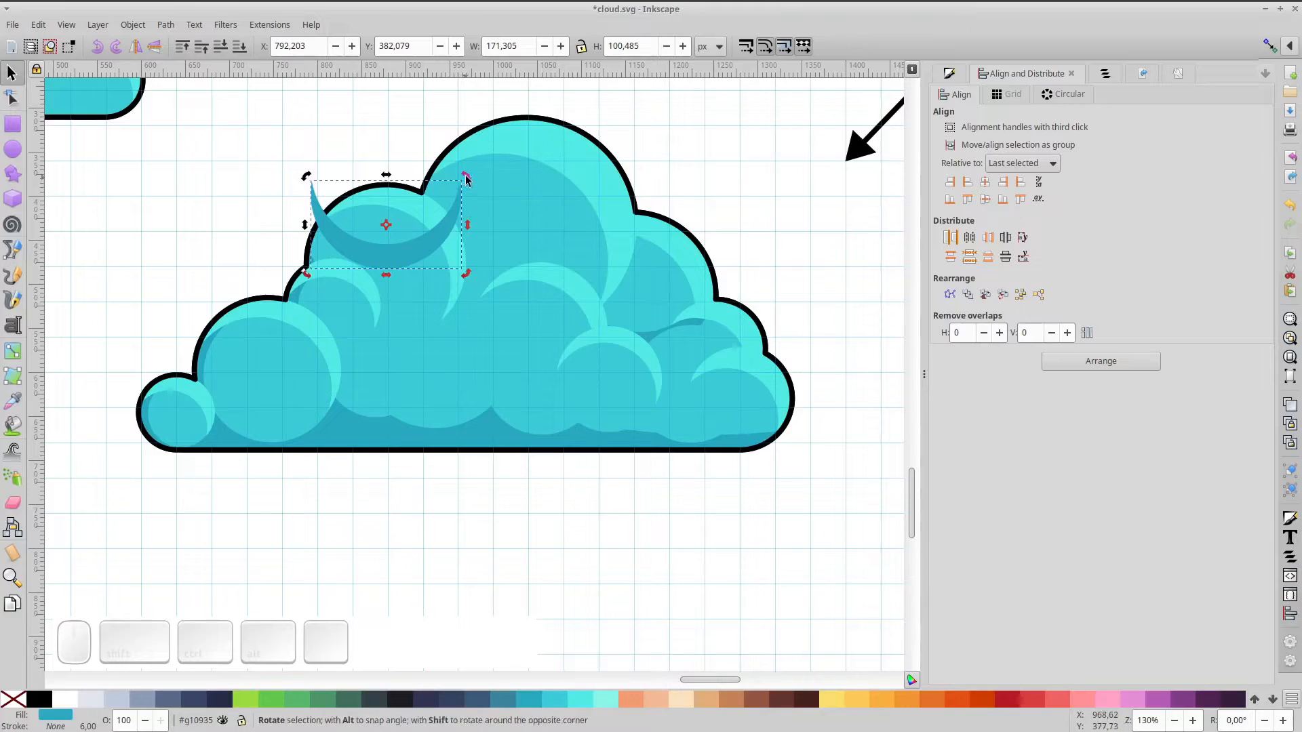
mouse_move(311, 180)
left_mouse_down()
mouse_move(309, 148)
mouse_move(311, 192)
mouse_move(301, 177)
left_mouse_up()
left_click_drag(413, 220, 448, 232)
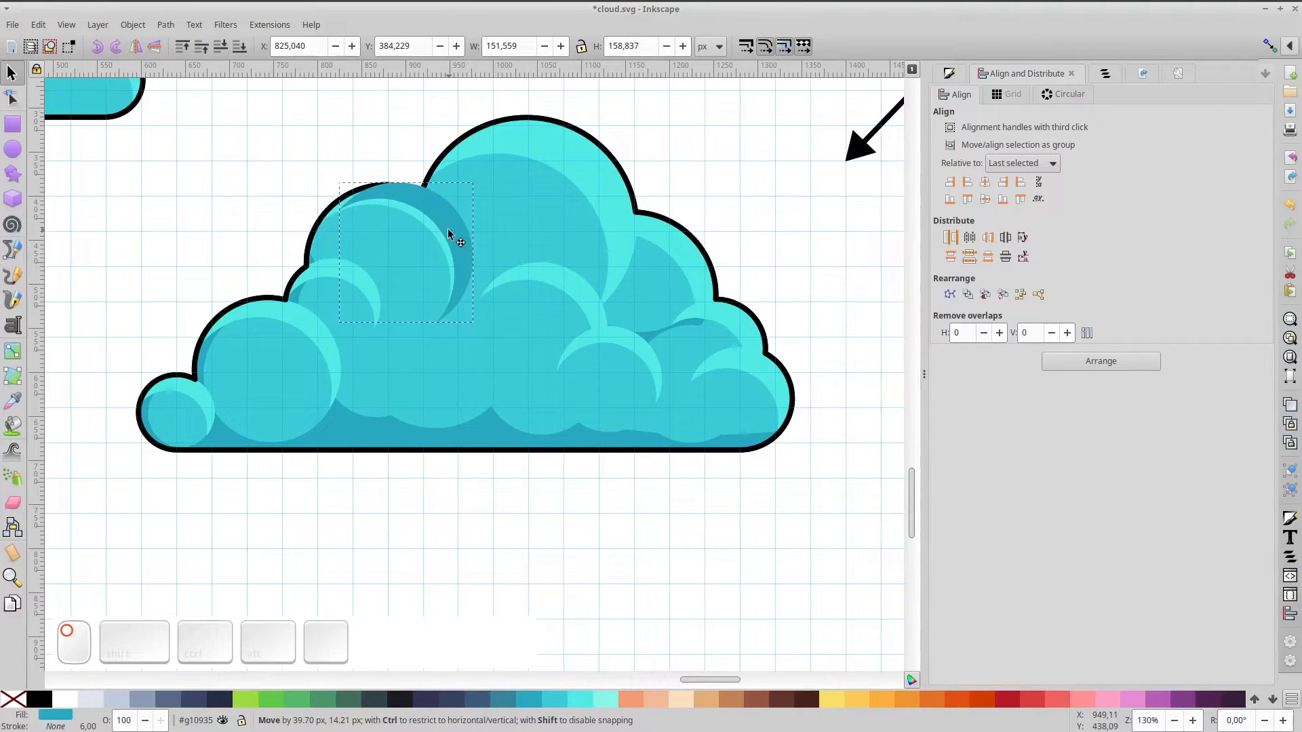
Lower the crescent two steps, shorten it slightly and pull its bottom tip right
left_click(223, 49)
left_click(222, 49)
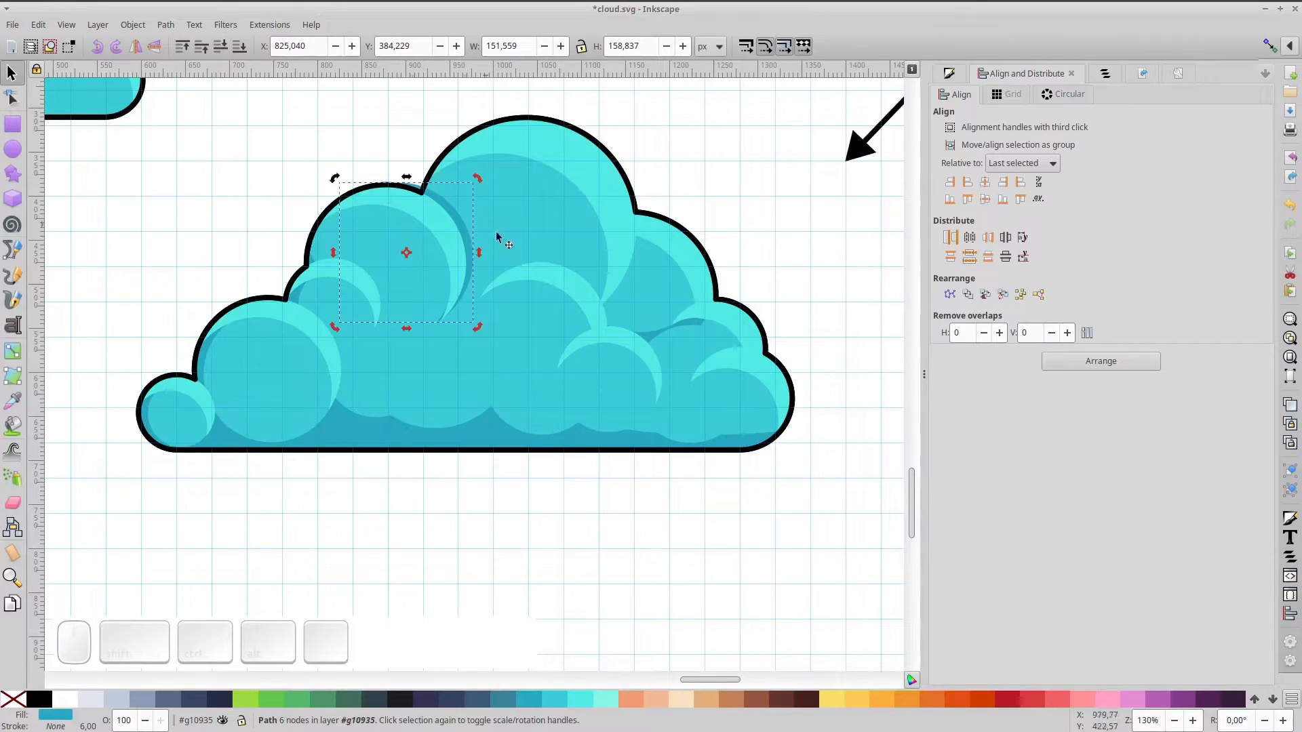
scroll(451, 209, "up", 3, "ctrl")
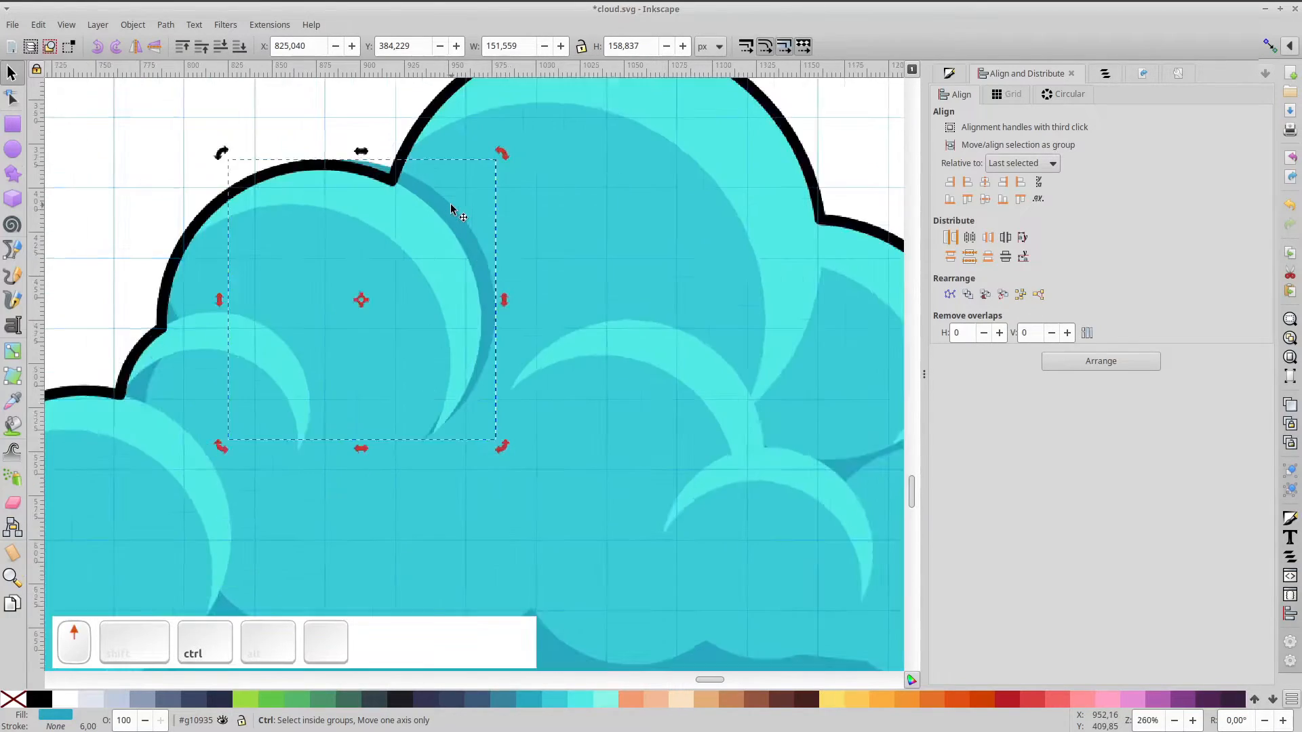
left_click_drag(451, 208, 455, 217)
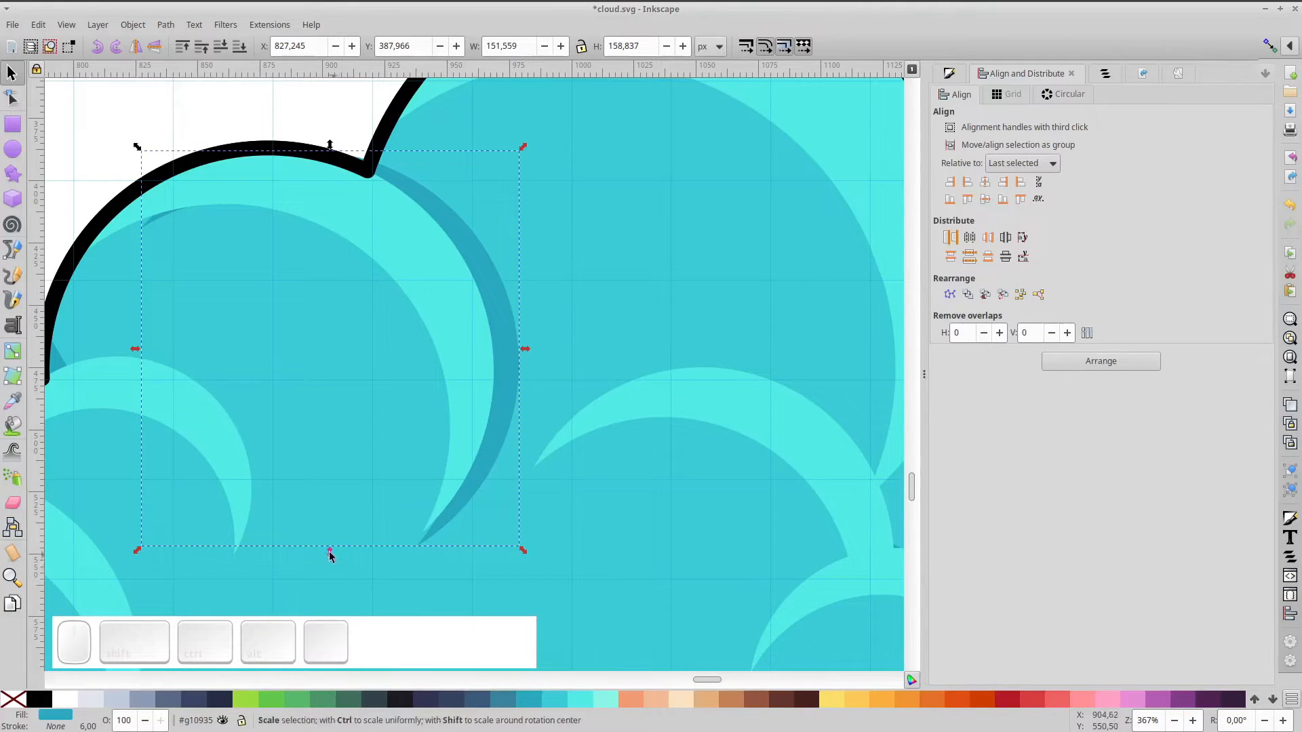
left_click_drag(330, 550, 330, 539)
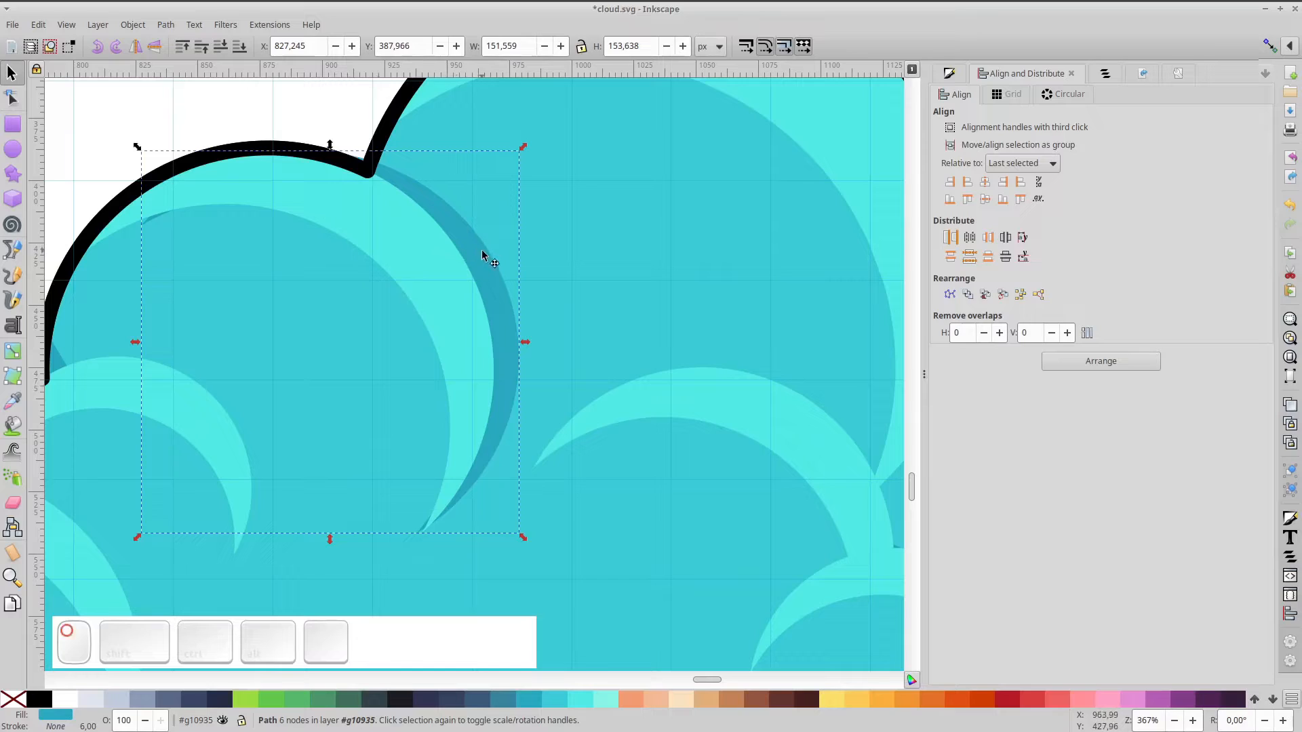
left_click_drag(482, 250, 473, 248)
key("n")
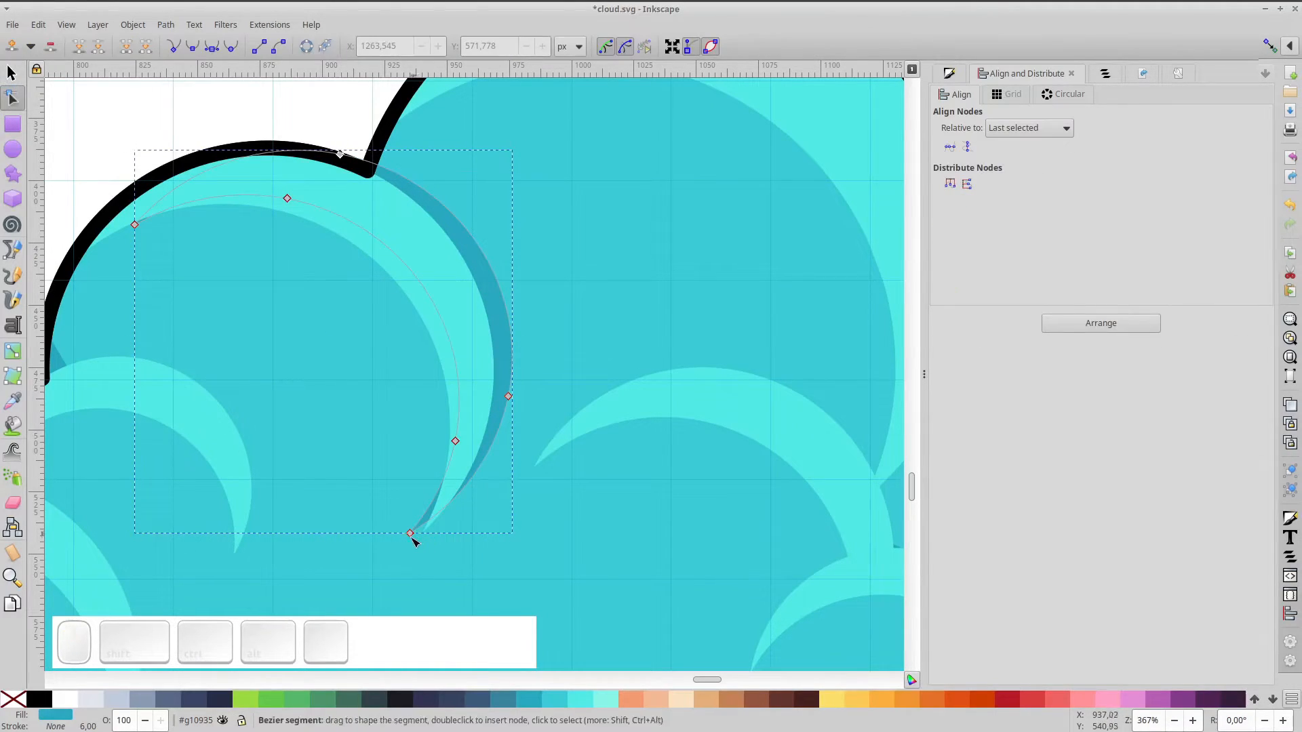
left_click_drag(413, 533, 429, 539)
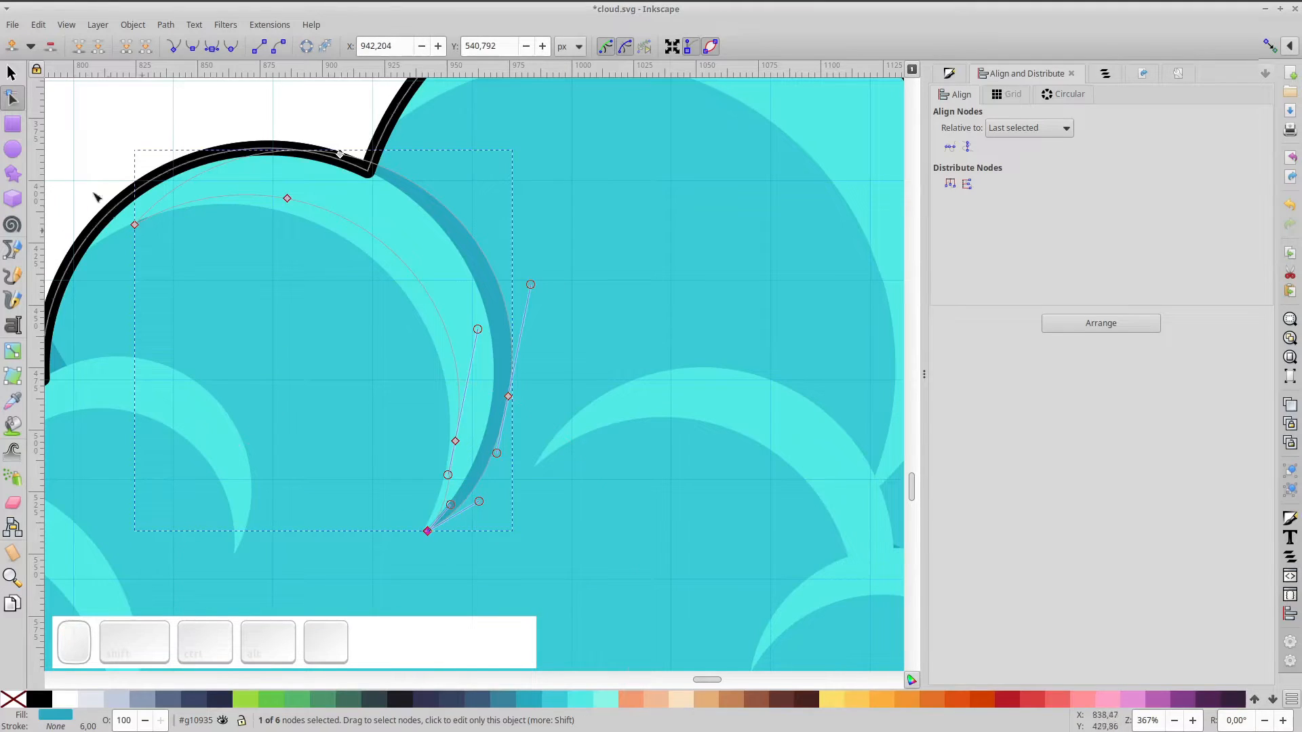
Nudge an inner ellipse of the cloud slightly right and down
key("s")
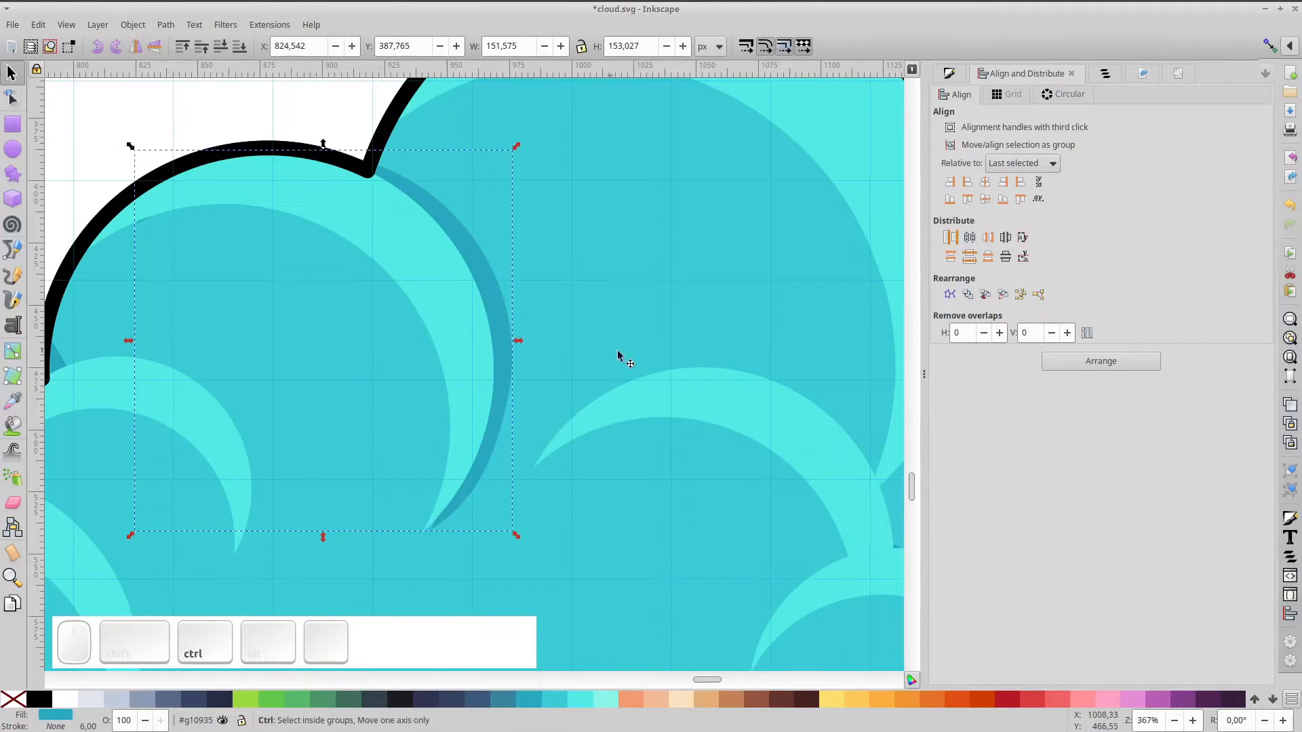
scroll(617, 349, "down", 2)
left_click_drag(679, 381, 507, 305)
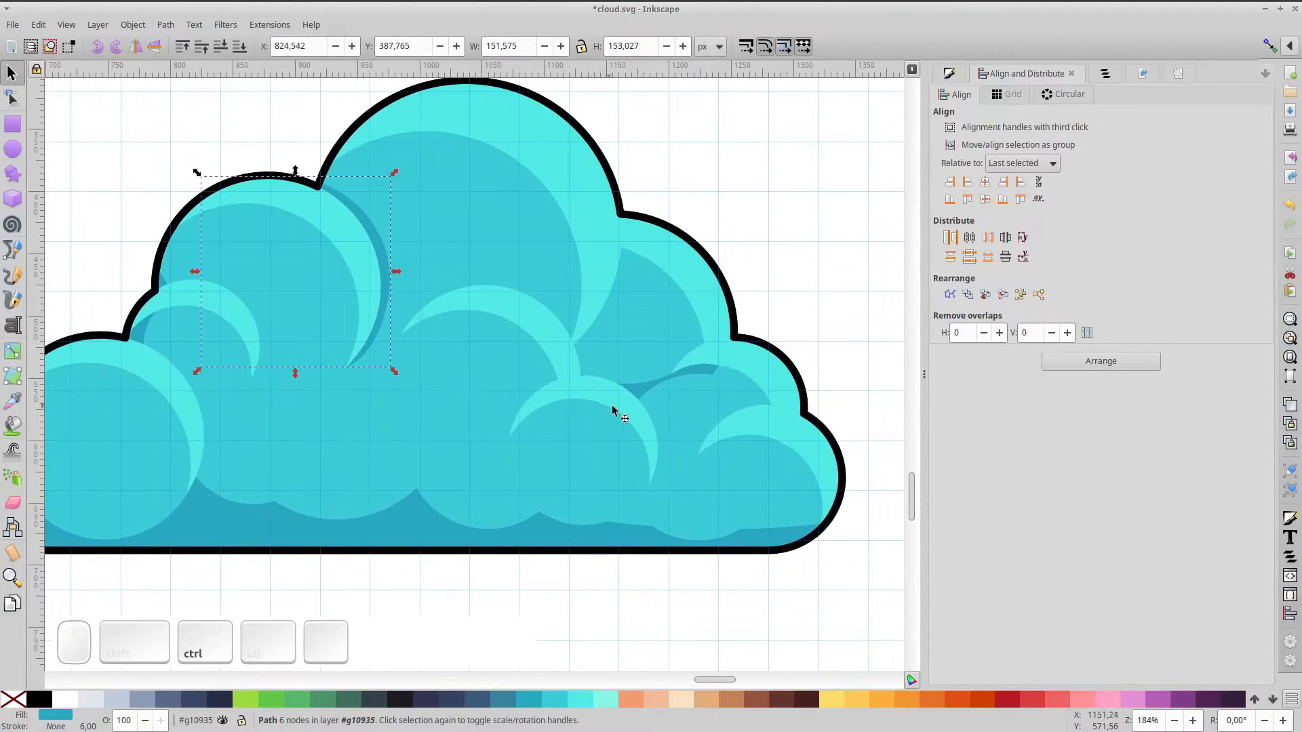
scroll(741, 424, "up", 2)
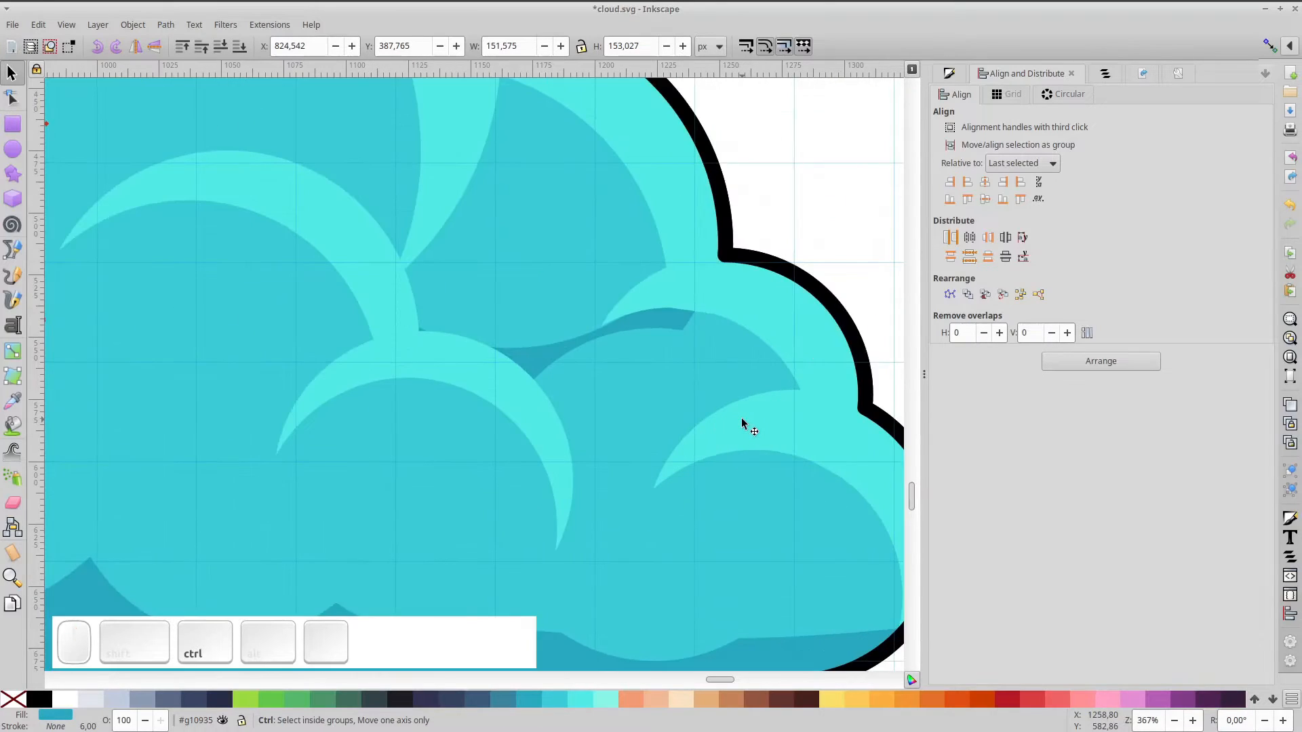
left_click(663, 391, "ctrl")
mouse_move(654, 380)
left_mouse_down()
mouse_move(663, 405)
mouse_move(673, 393)
left_mouse_up()
Delete the dark crescent on the right puff and select a light highlight crescent
left_click(583, 364)
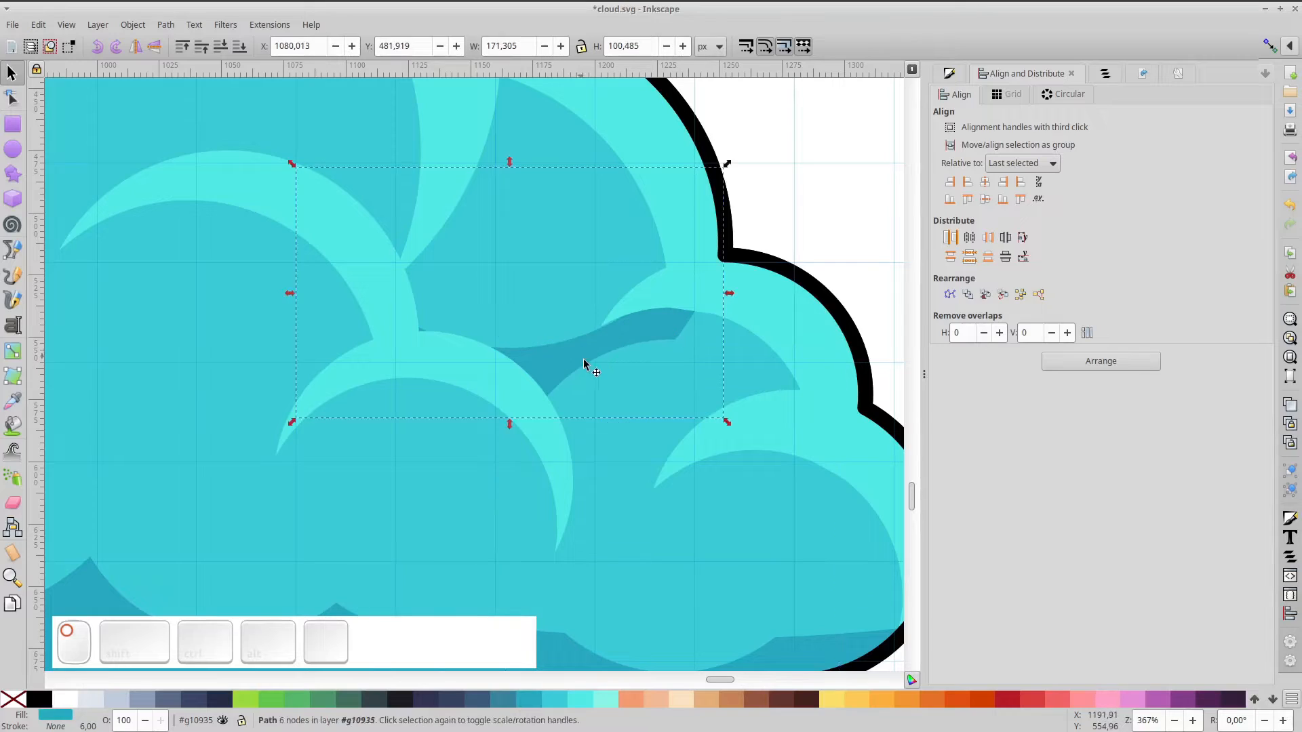
key("Delete")
left_click(518, 392)
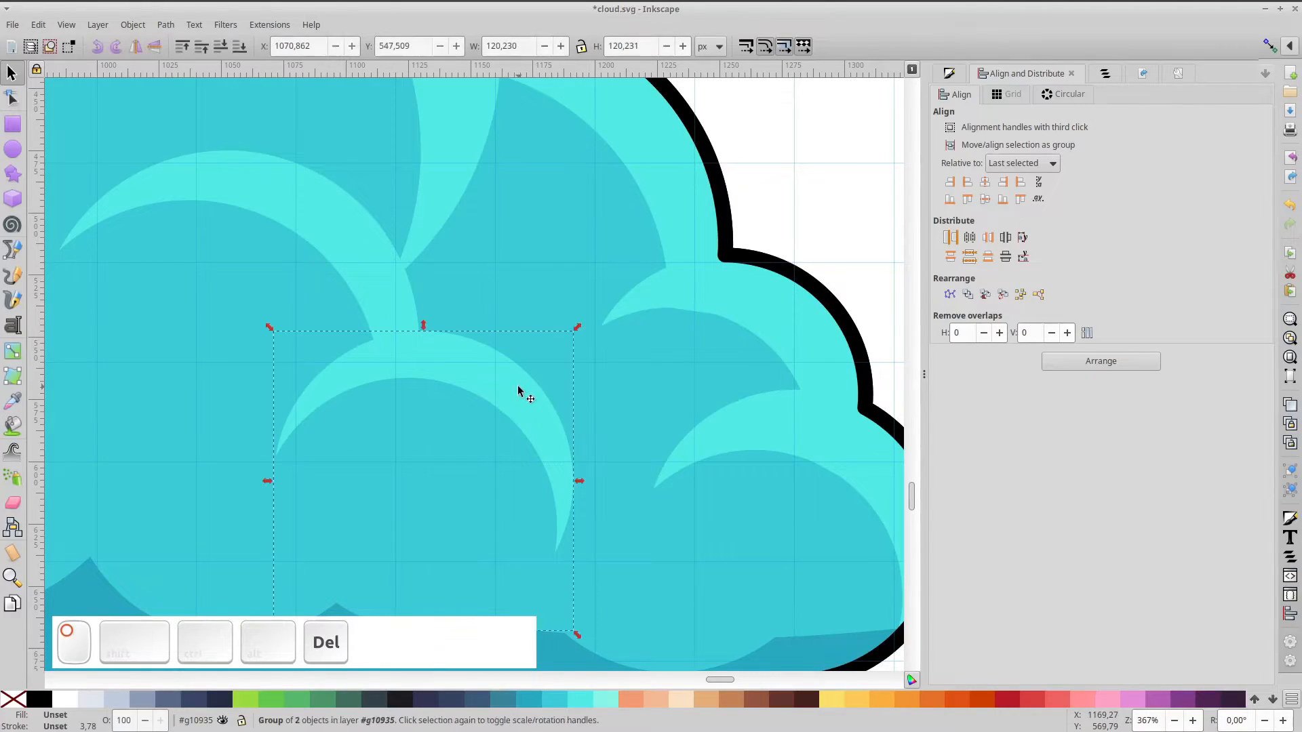
left_click(518, 391, "ctrl")
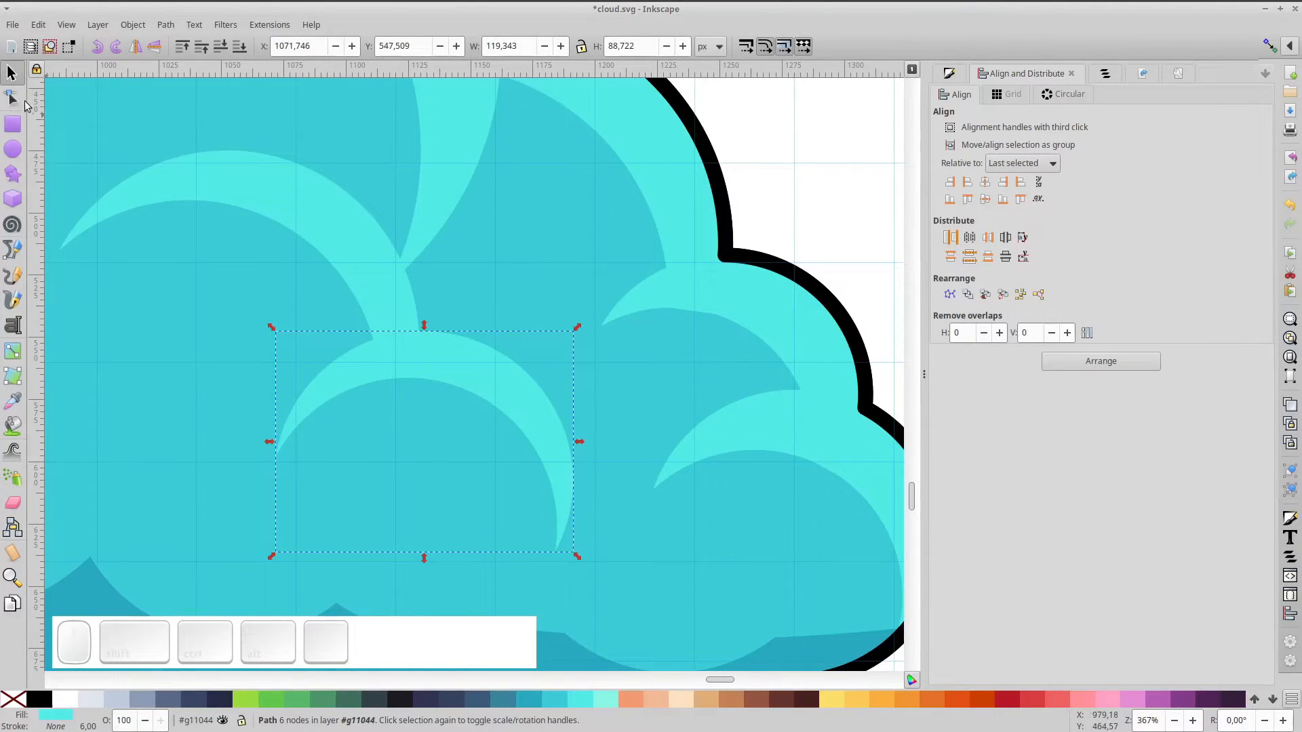
Duplicate the highlight crescent, colour it darker teal, offset it up-right and lower it behind
key("ctrl+d")
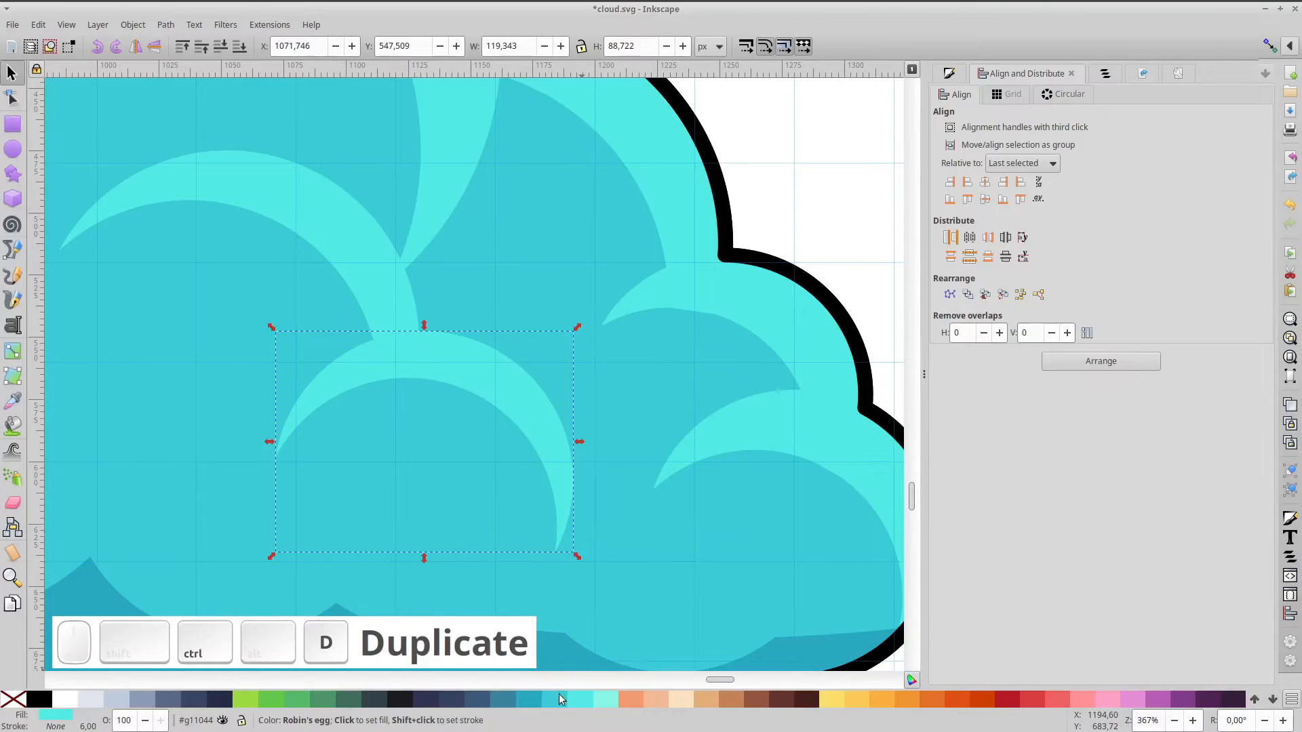
left_click(527, 699)
left_click_drag(518, 387, 531, 377)
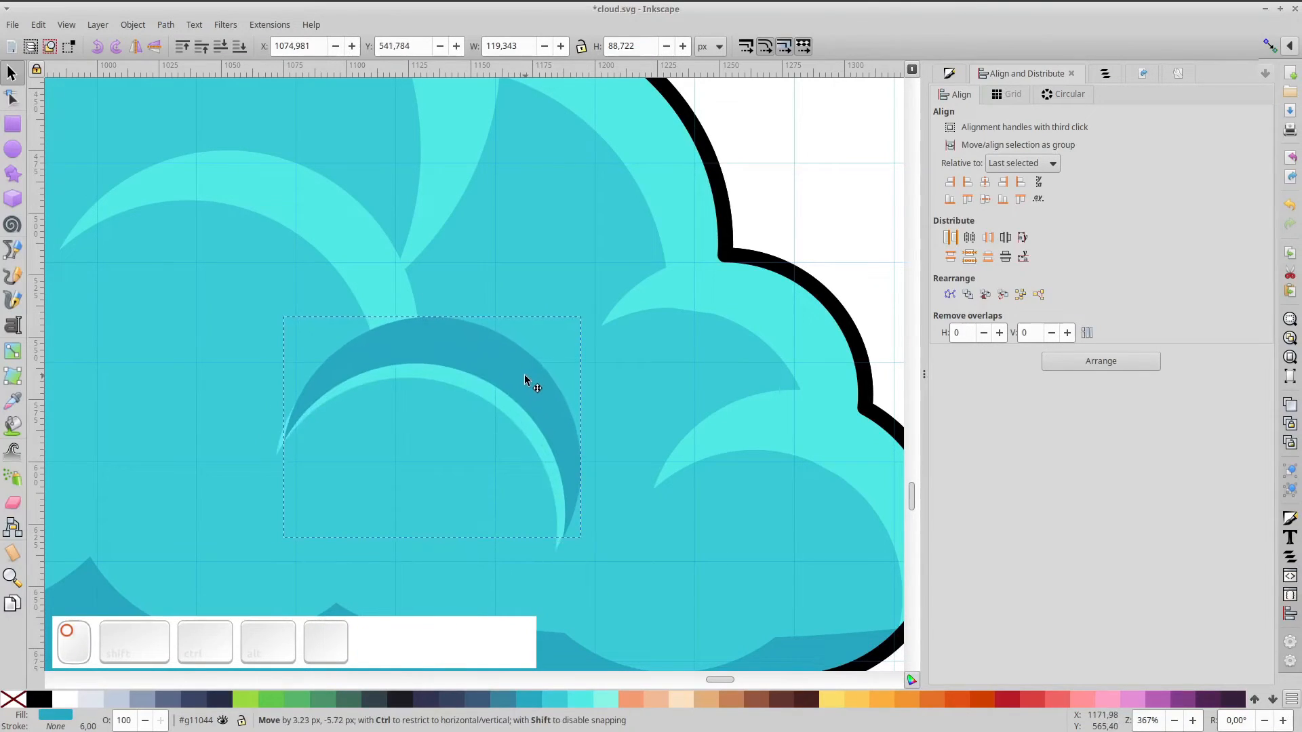
left_click(235, 54)
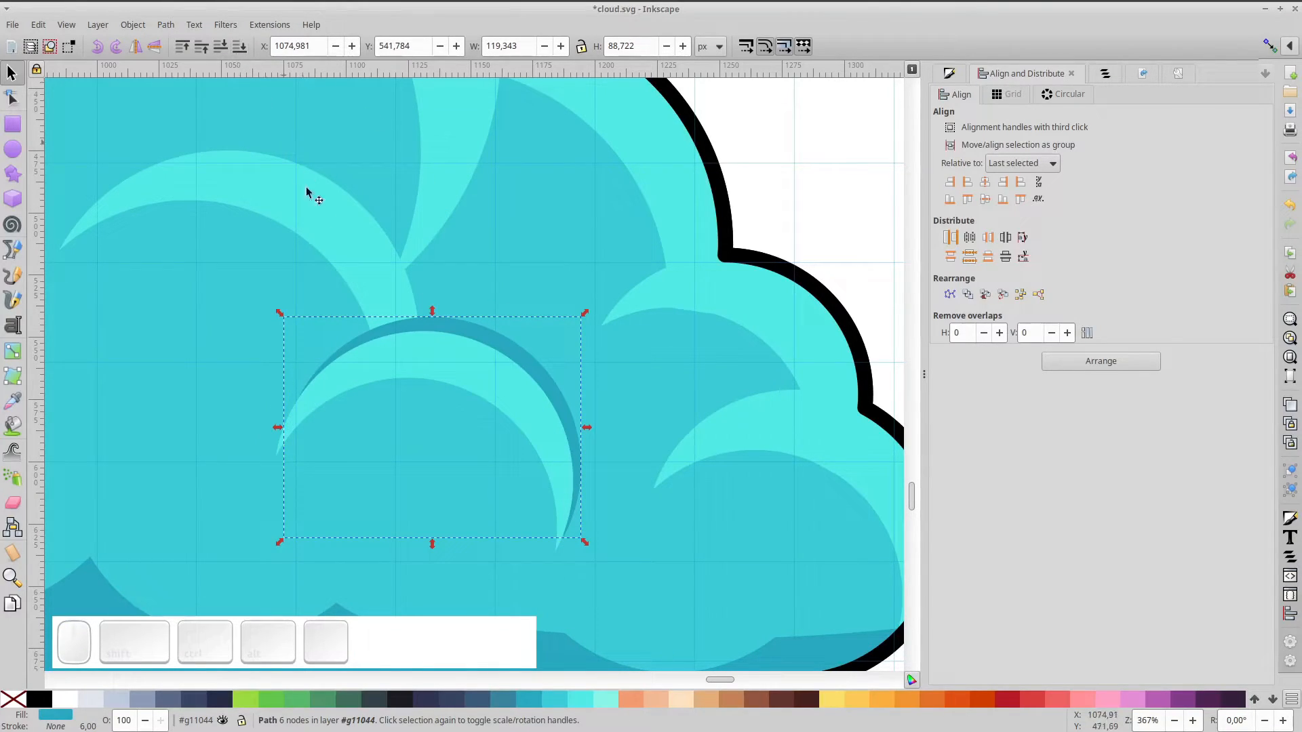
Ungroup the middle bump's crescent group and lower the dark crescent two steps
left_click(393, 352)
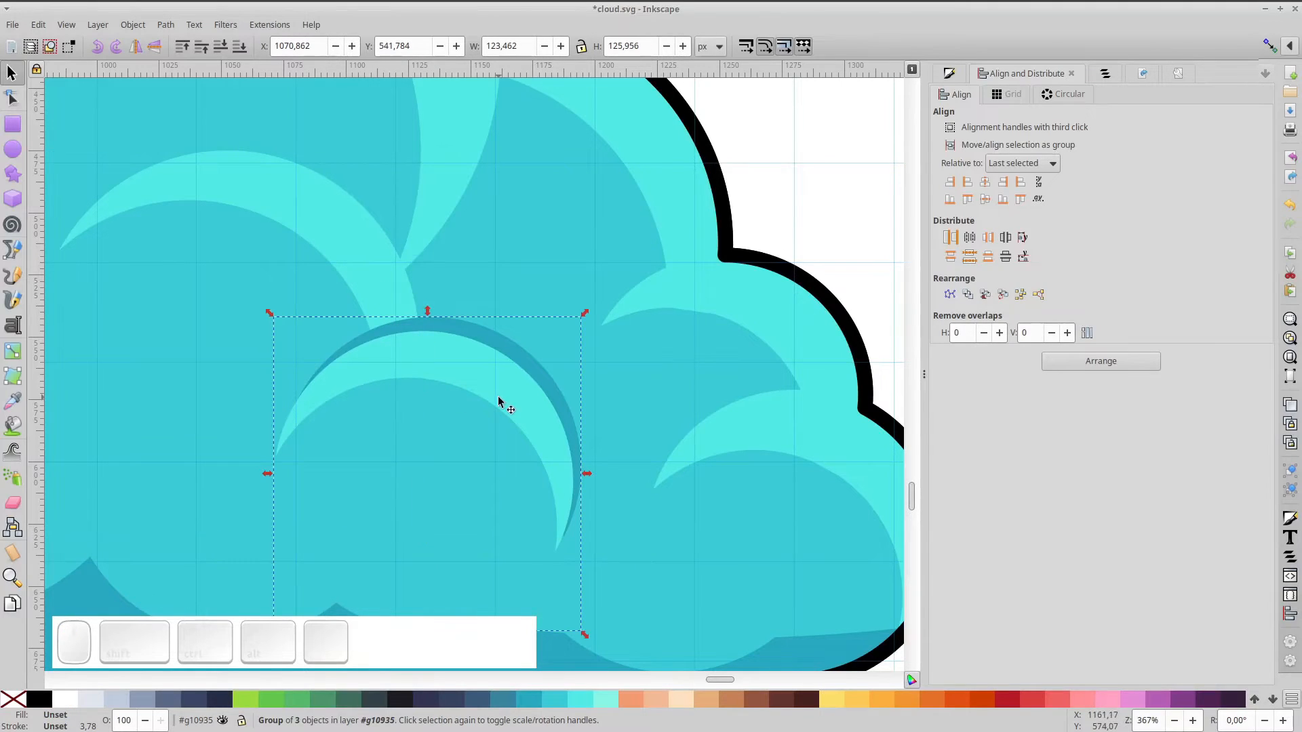
key("shift+ctrl+g")
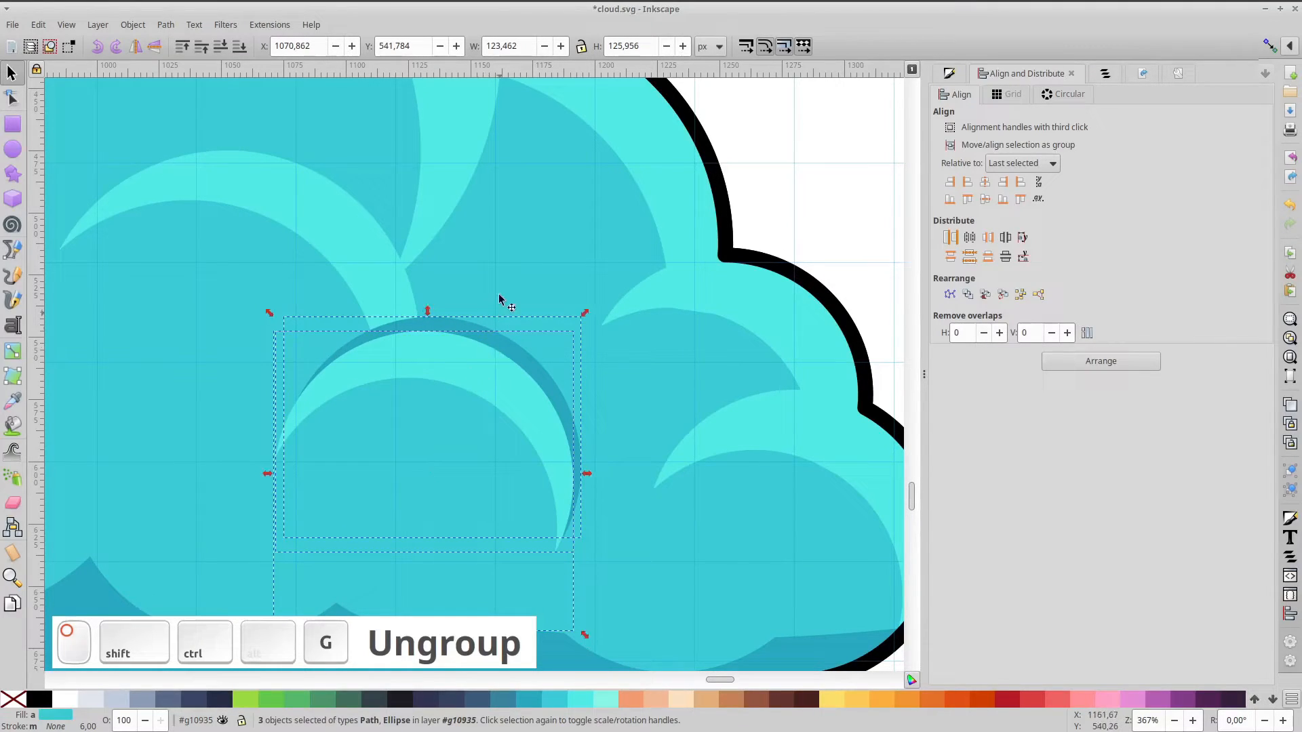
left_click(494, 337)
left_click(218, 52)
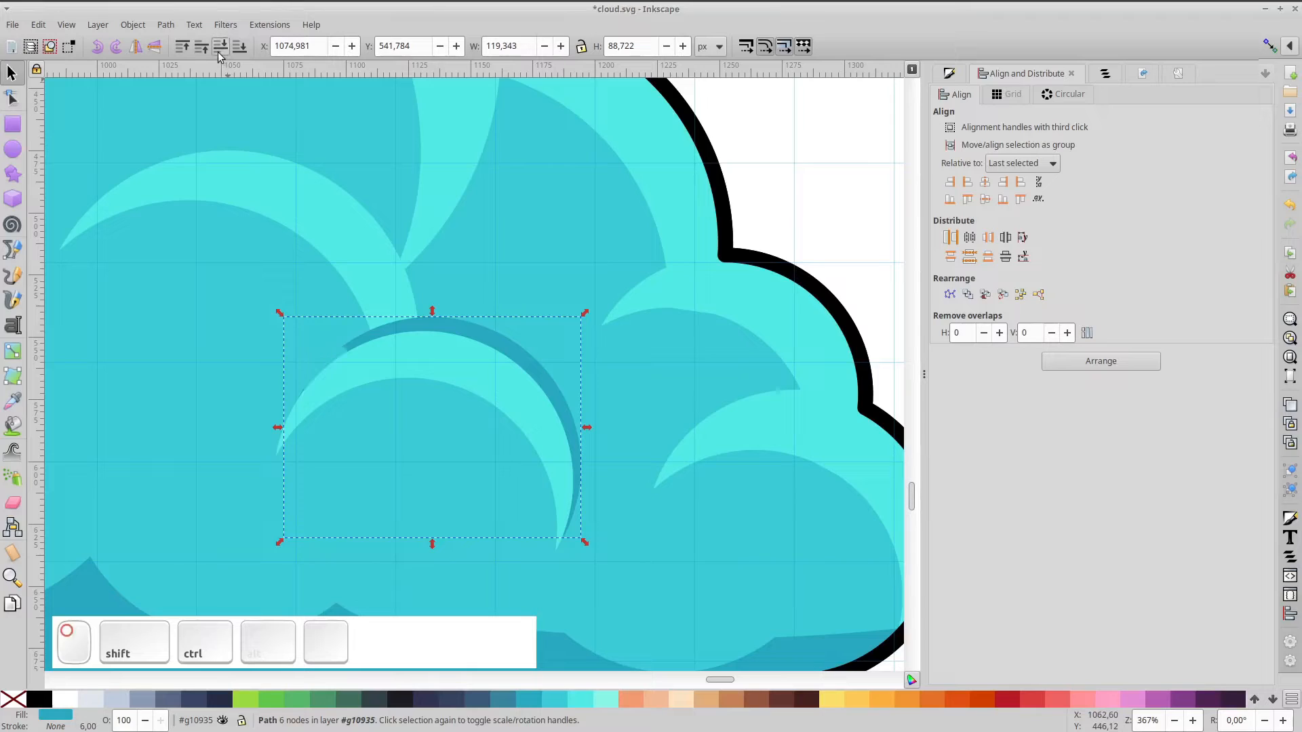
left_click(217, 51)
Ungroup the upper-left highlight group, duplicate its light crescent and nudge the copy up-right
left_click(335, 243)
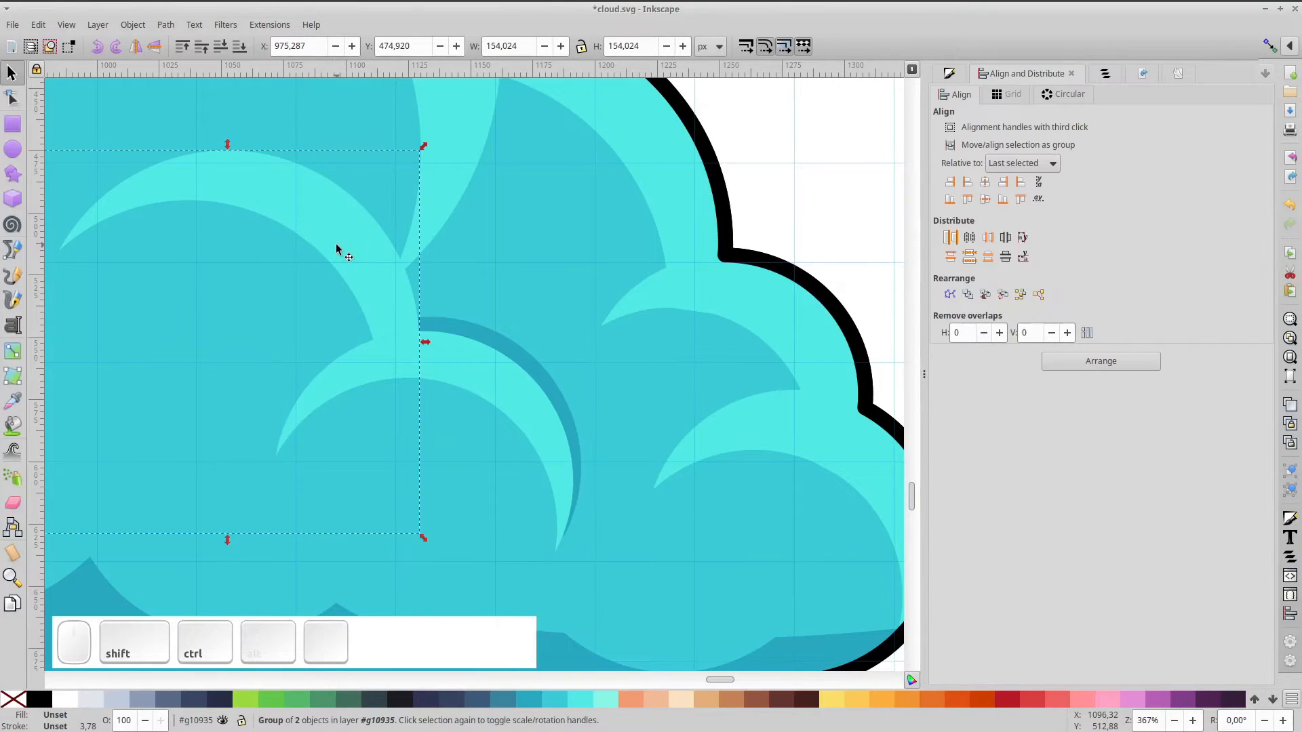
key("ctrl+shift+g")
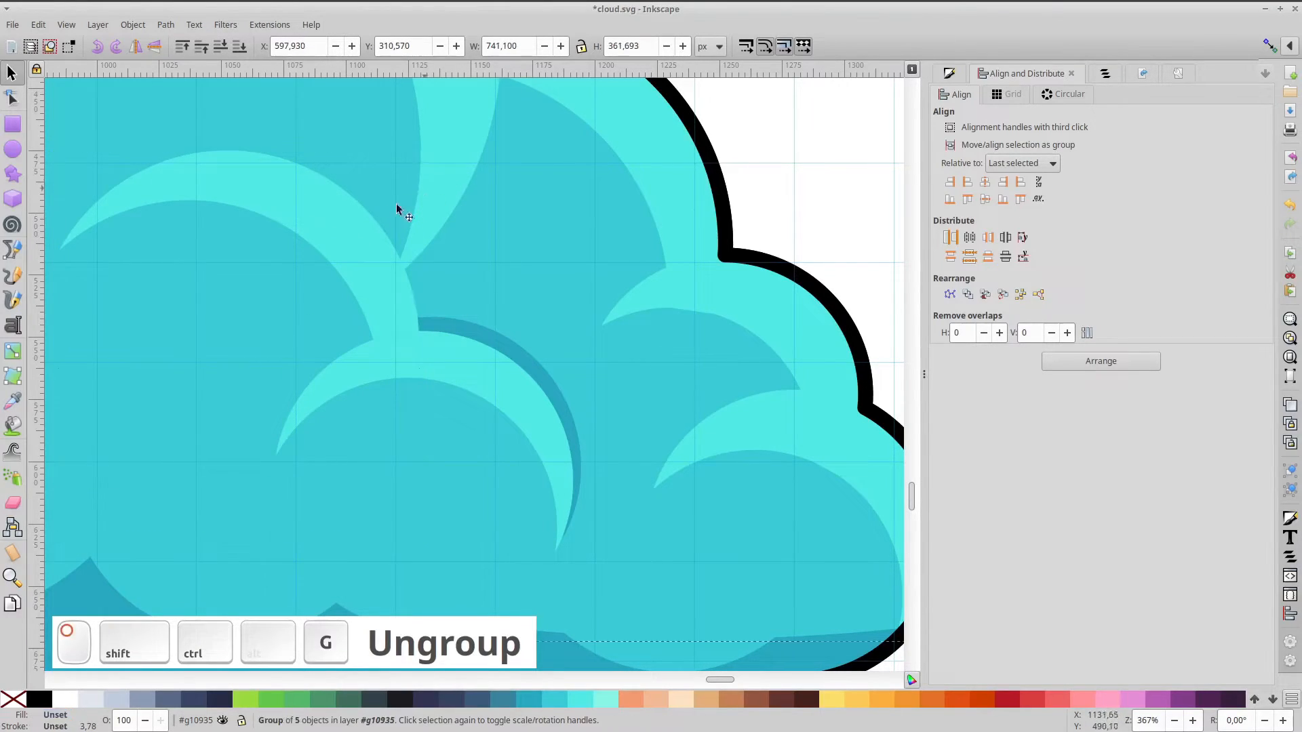
left_click(358, 215)
key("ctrl+d")
left_click_drag(341, 233, 356, 216)
Colour the copied crescent dark teal and lower it behind the light highlight
left_click(540, 703)
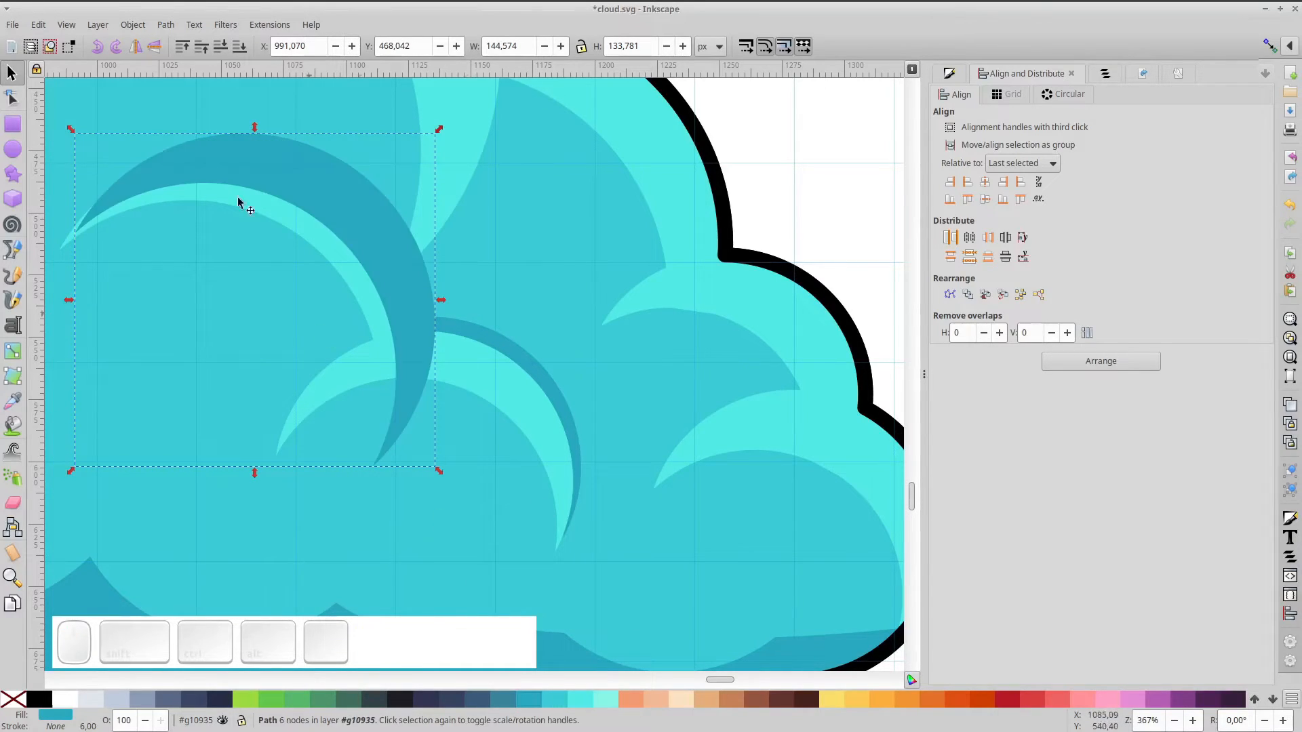
left_click(220, 46)
left_click(221, 47)
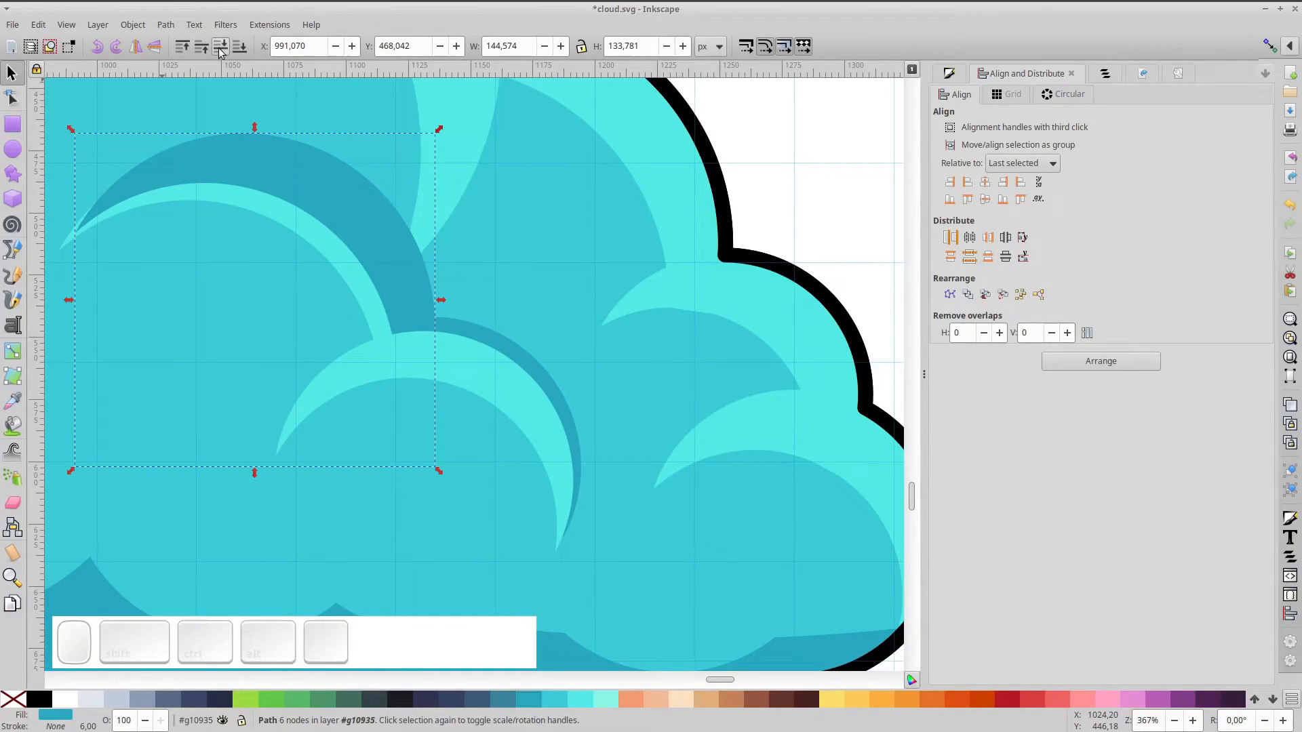
left_click(220, 46)
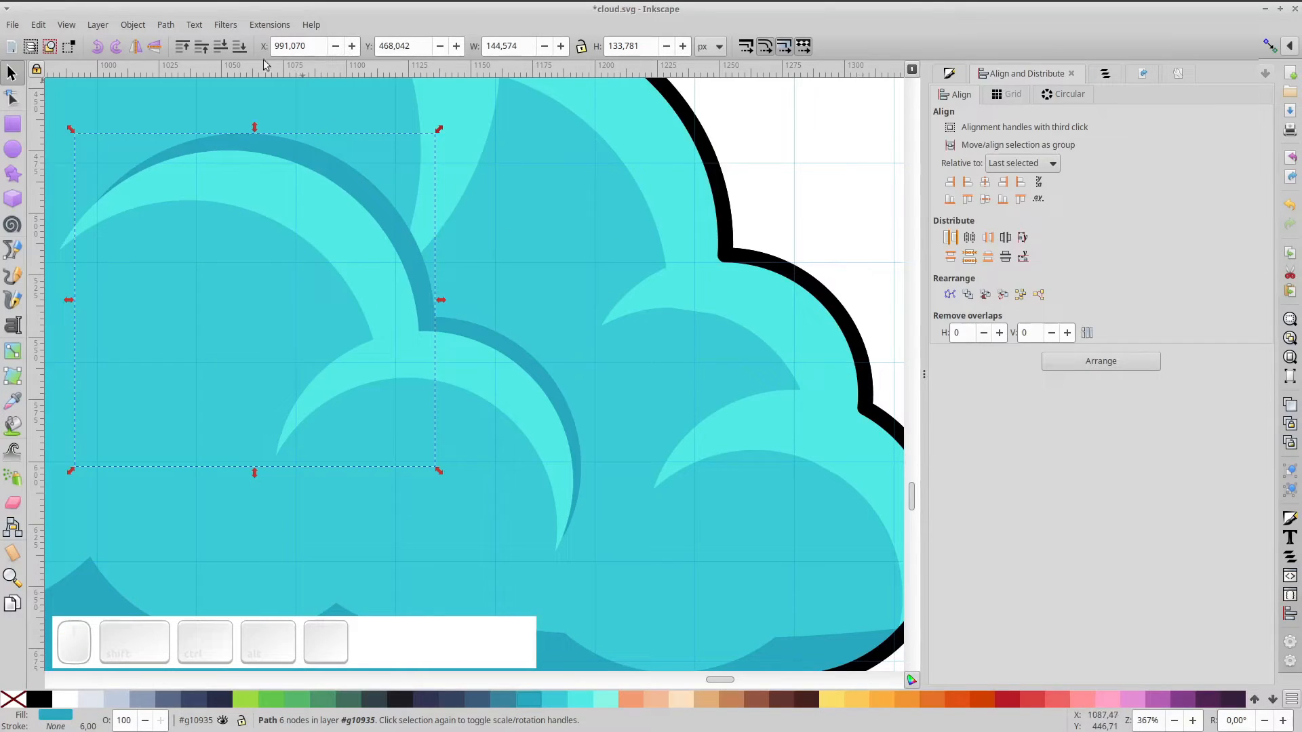
left_click(201, 46)
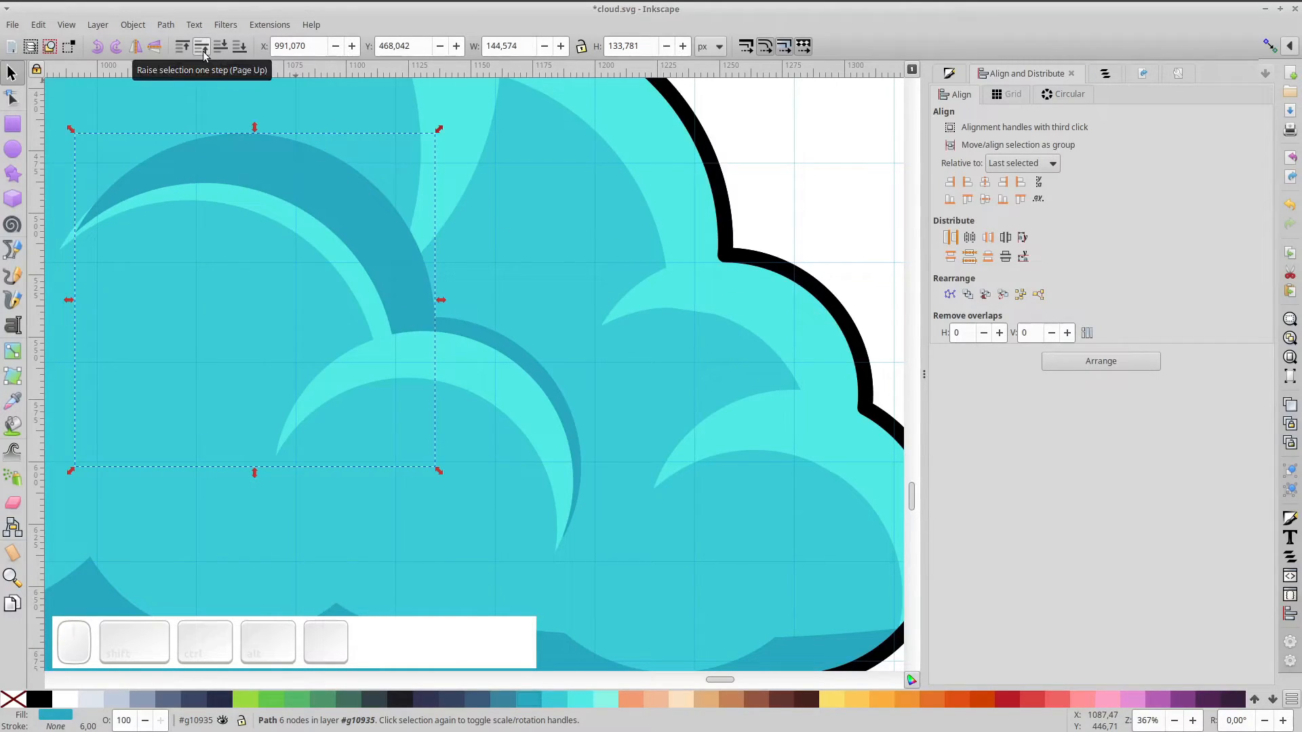
left_click(220, 47)
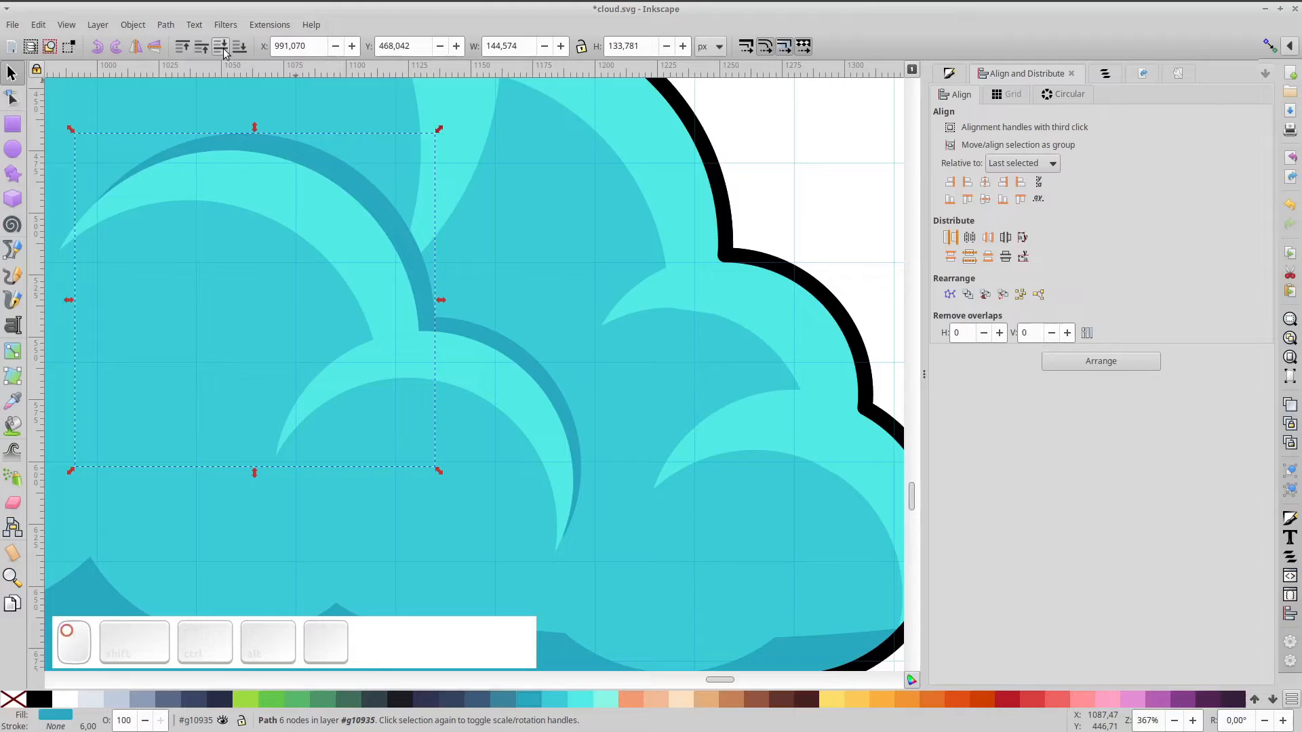
left_click(222, 47)
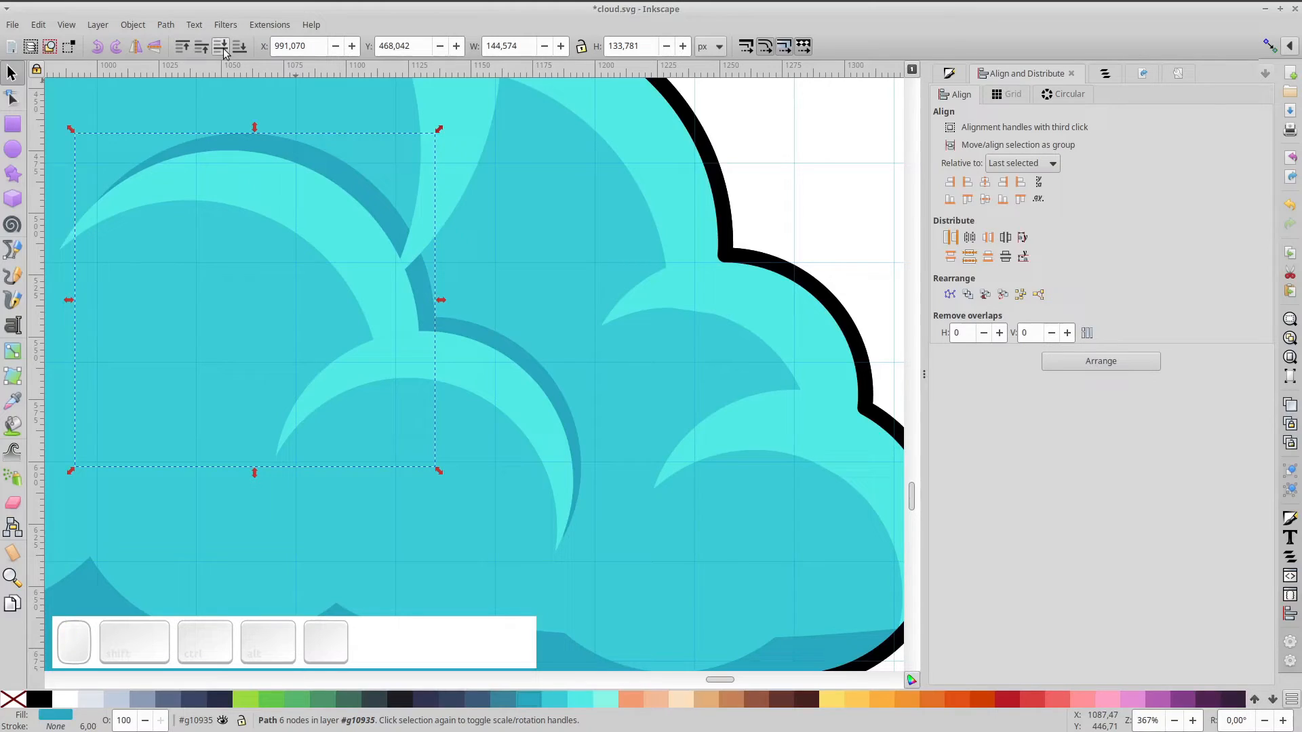
left_click(424, 287)
Shift the dark crescent about 6 px left and narrow it to roughly 140×134 px
left_click(381, 196)
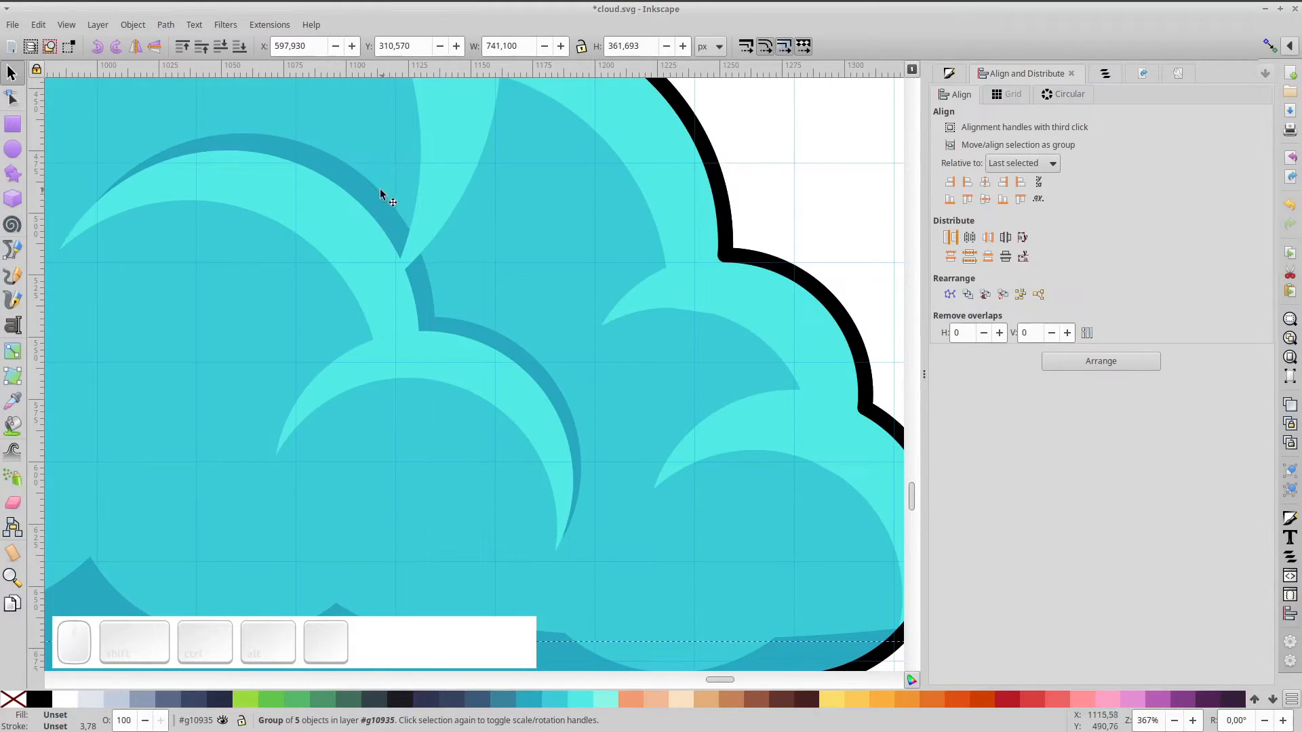
left_click_drag(381, 210, 365, 212)
left_click_drag(55, 301, 65, 300)
left_click_drag(346, 175, 335, 172)
left_click(796, 195)
Duplicate the big cloud, shrink the copy to 554×284 px and place it below the small cloud
scroll(773, 269, "down", 1)
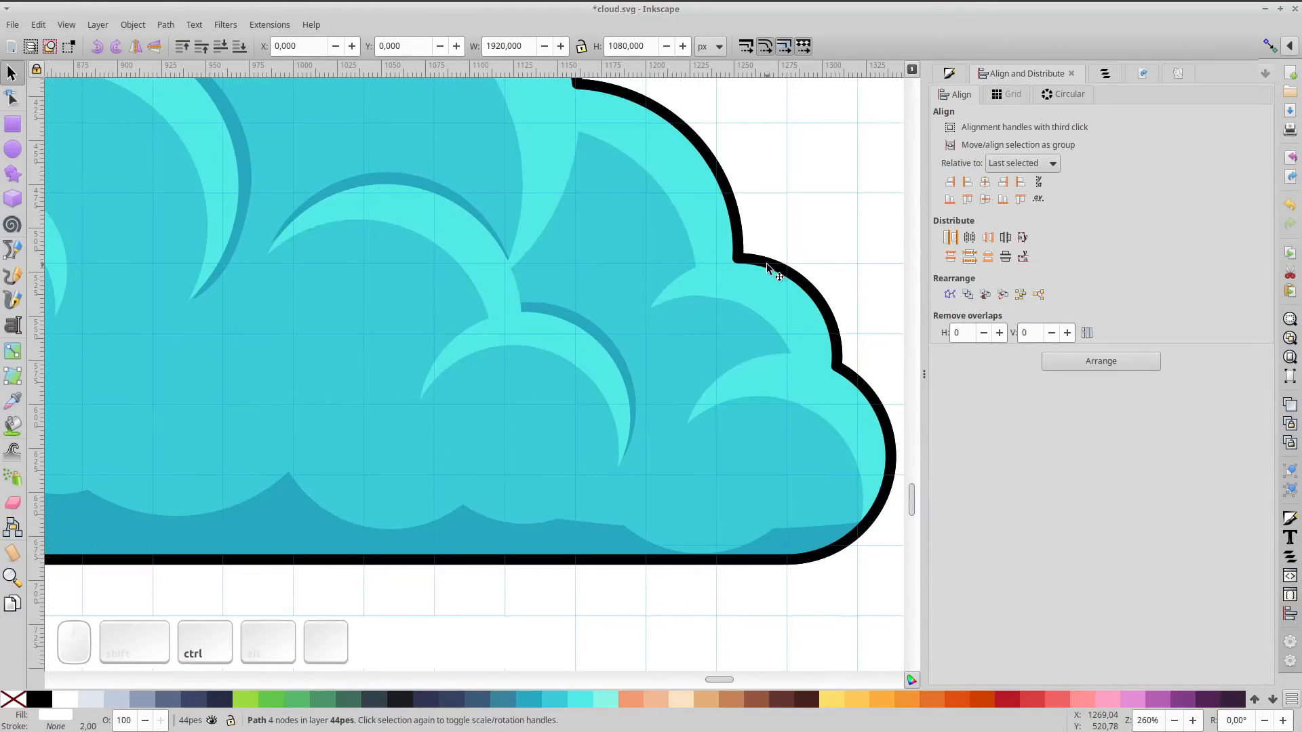
key("KP_5")
left_click(764, 421)
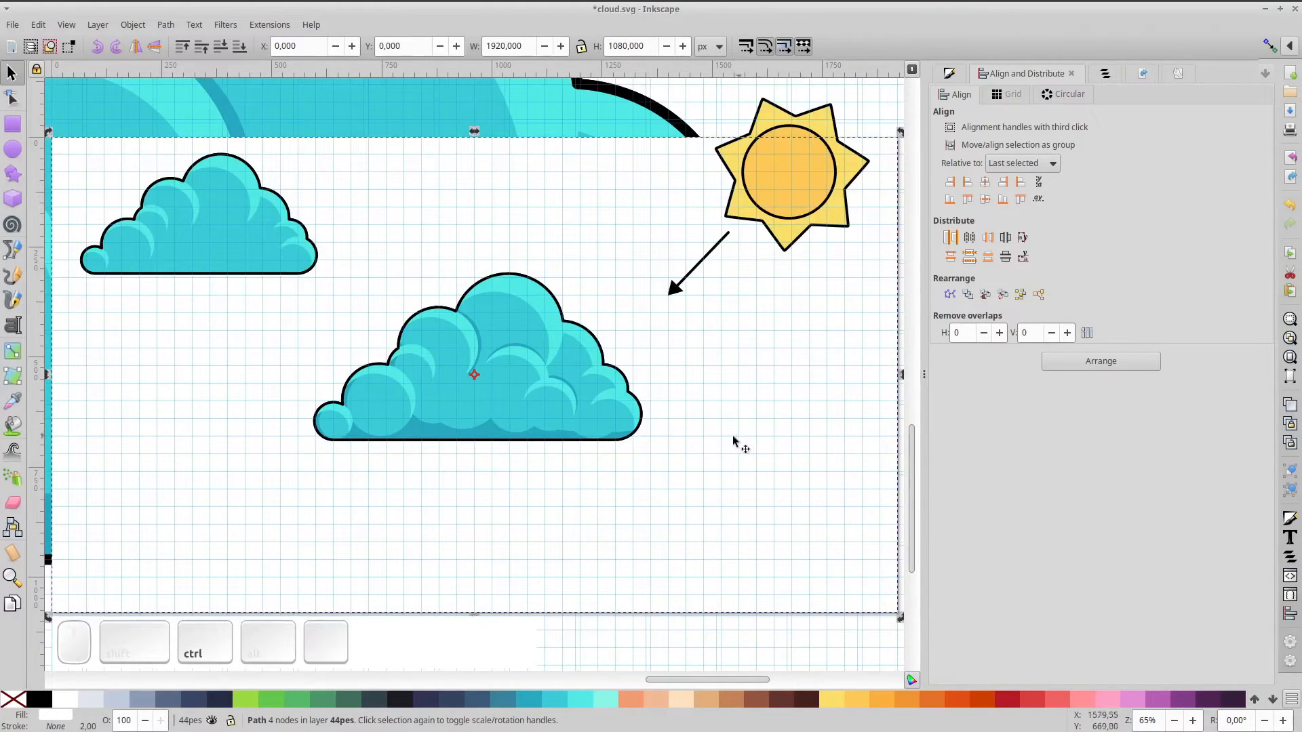
left_click(232, 227)
left_click(519, 408)
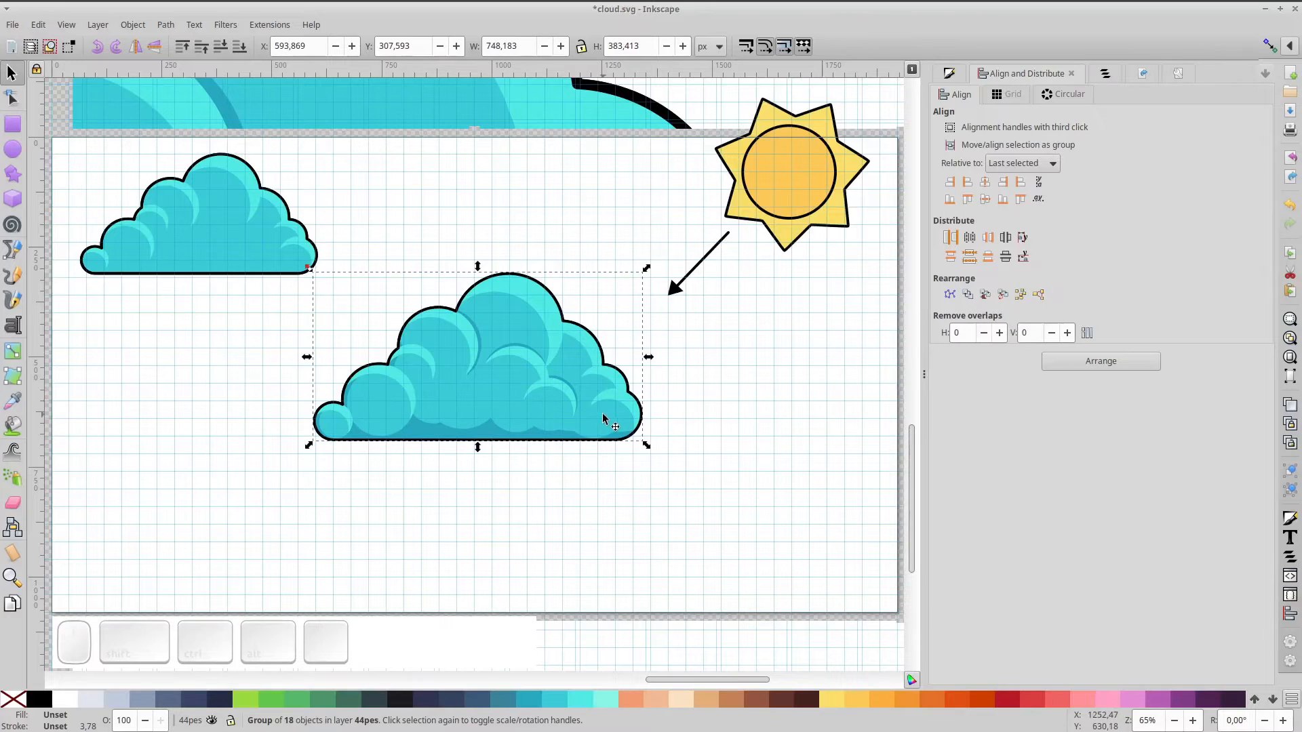
key("ctrl+d")
left_click_drag(572, 404, 332, 514)
left_click_drag(378, 381, 341, 406)
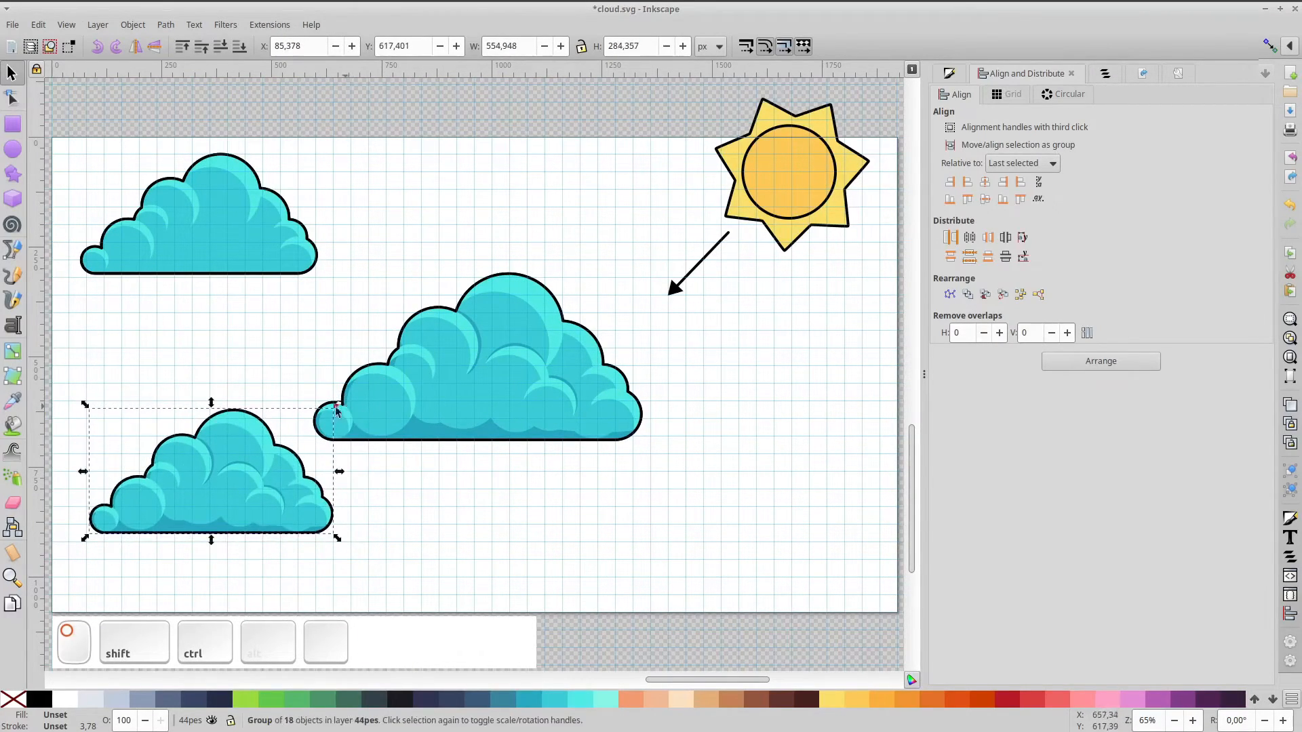
left_click_drag(217, 483, 198, 356)
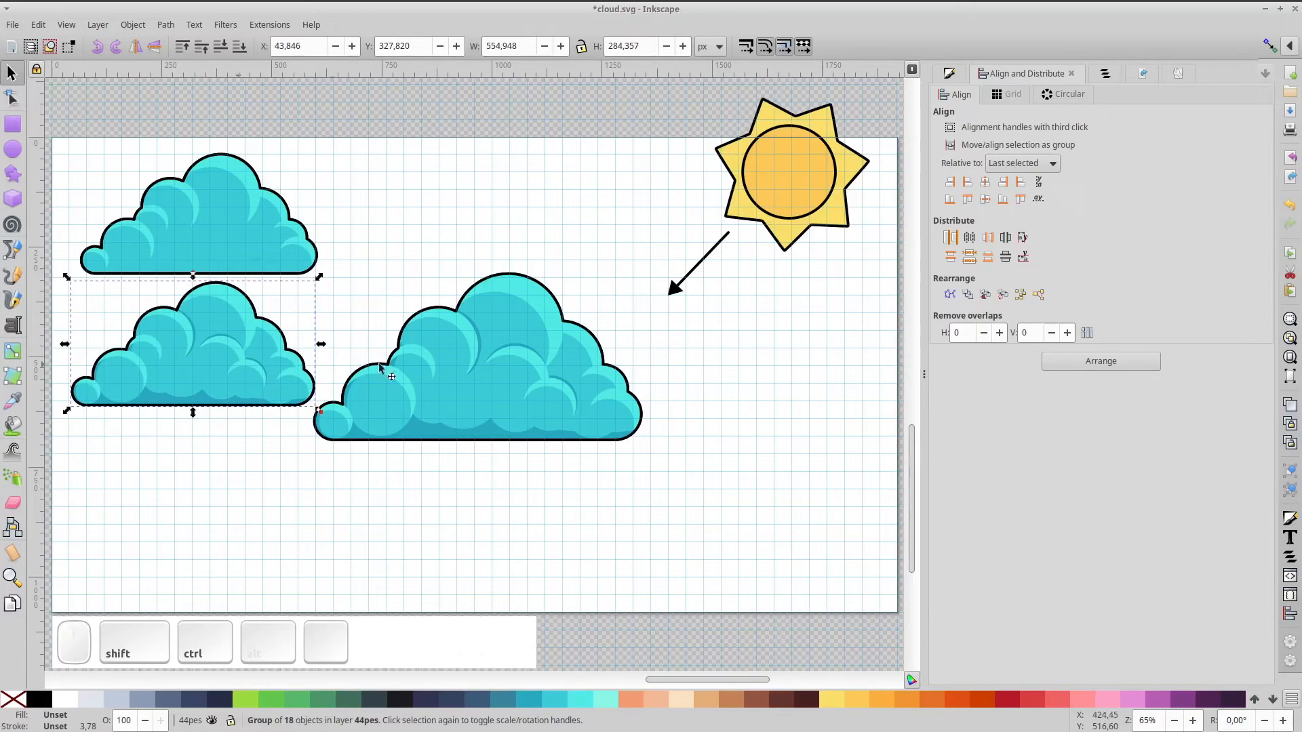
left_click(567, 353)
scroll(613, 346, "up", 2, "ctrl")
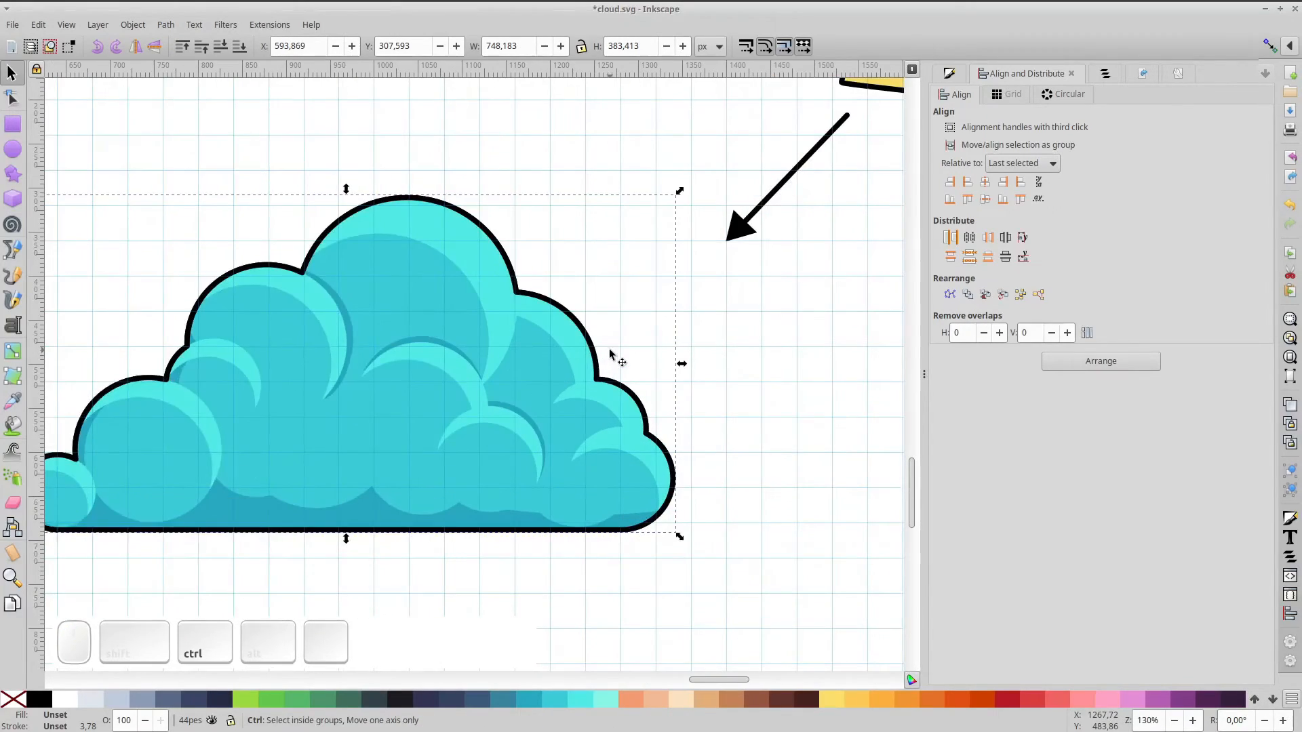
Subtract an offset copy from the cloud's base shape to leave a rim, filled pale yellow without stroke
left_click(523, 386, "ctrl")
key("ctrl+d")
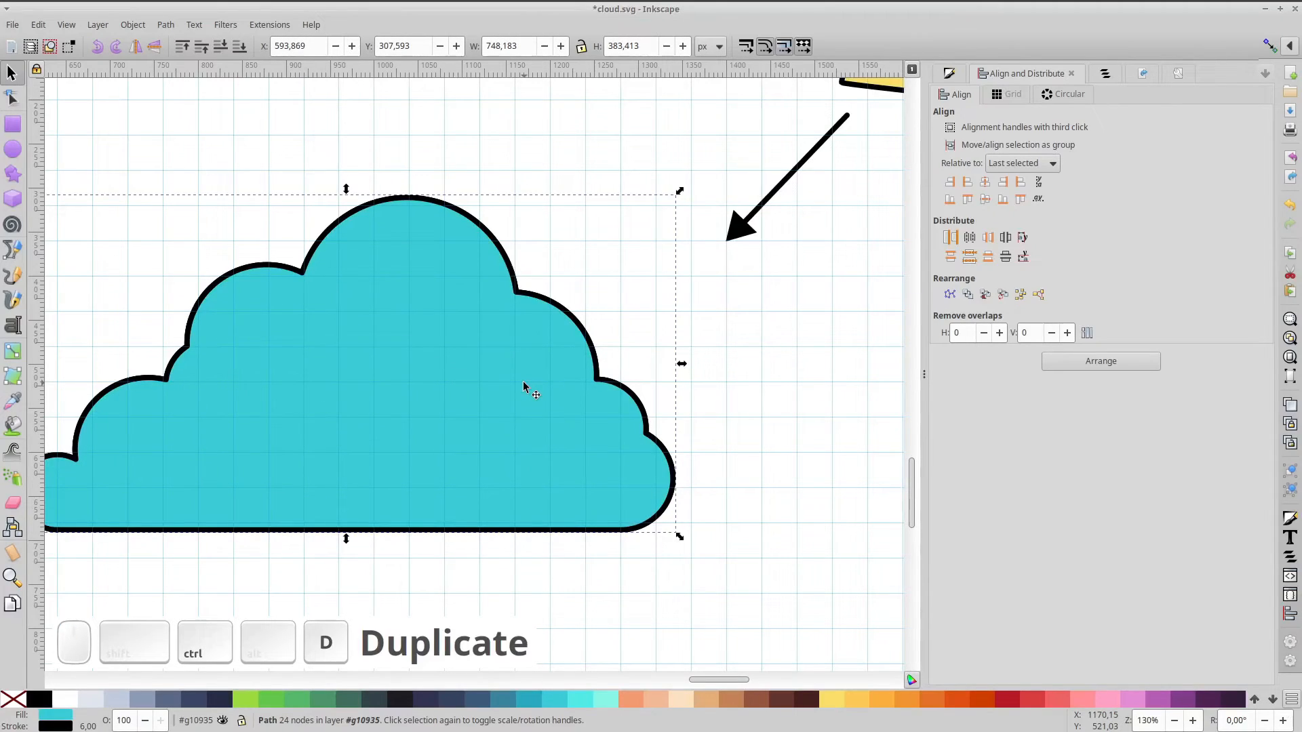
left_click_drag(528, 380, 516, 383)
left_click(541, 299, "shift")
key("ctrl+minus")
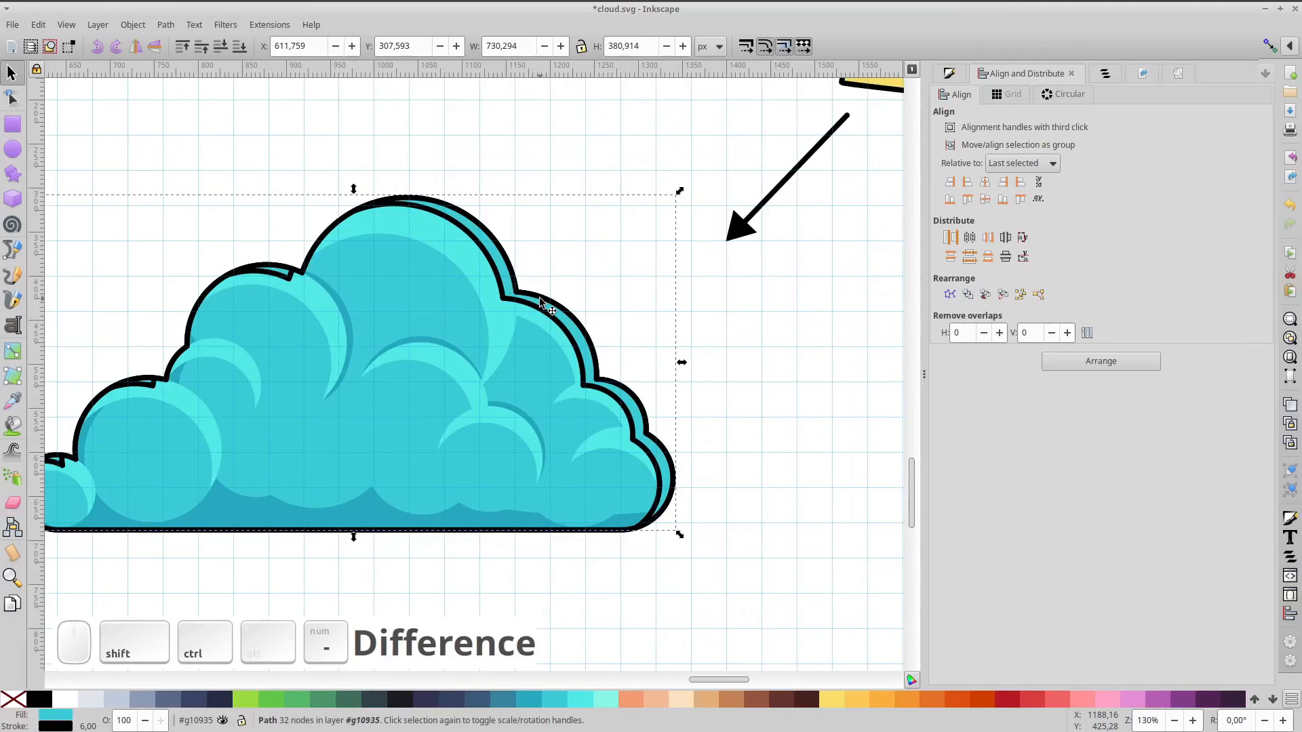
left_click(832, 698)
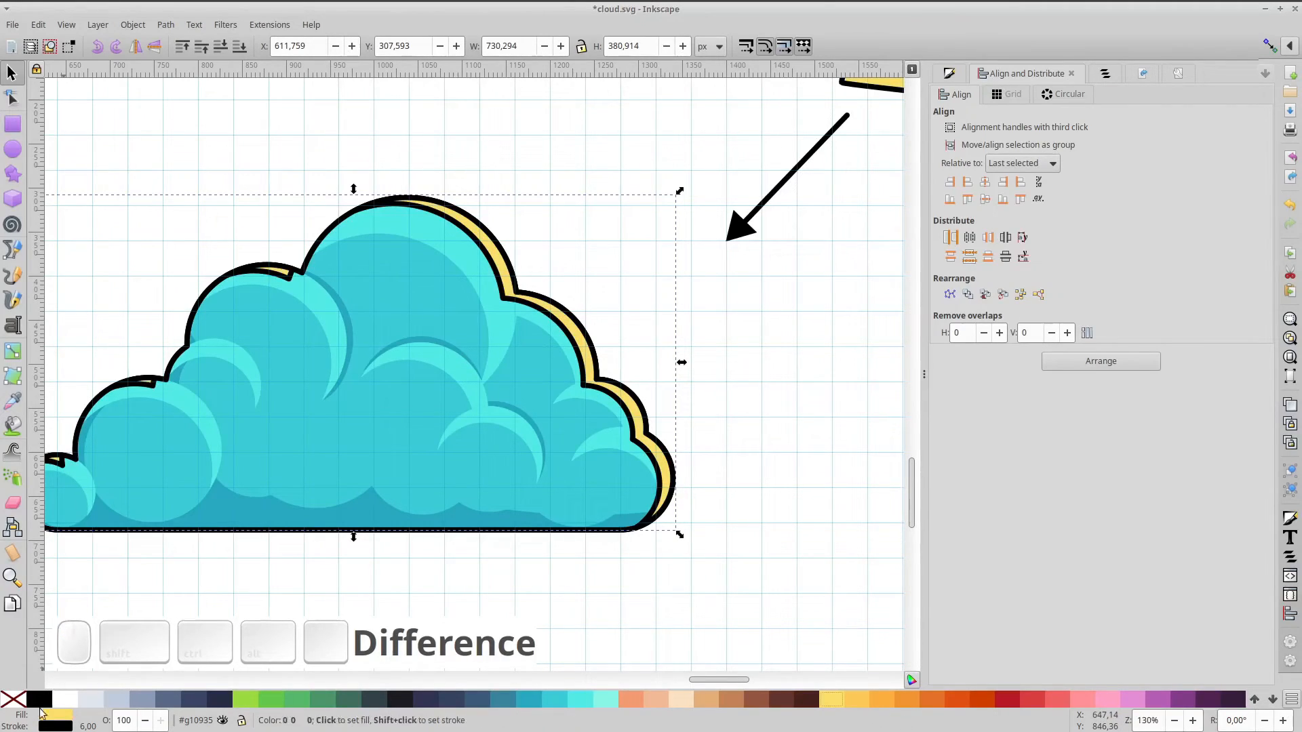
left_click(13, 698, "shift")
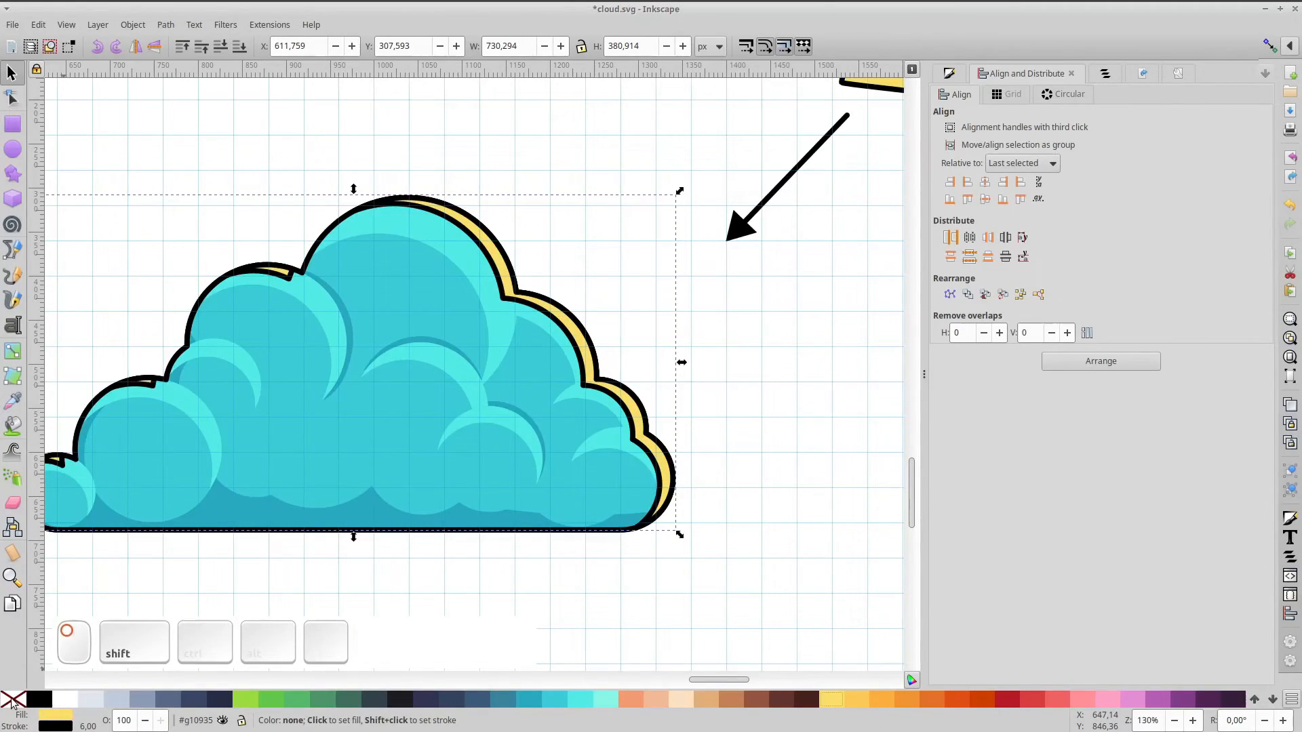
In Fill and Stroke, recolour the rim white and adjust its alpha
left_click(948, 75)
left_click(955, 95)
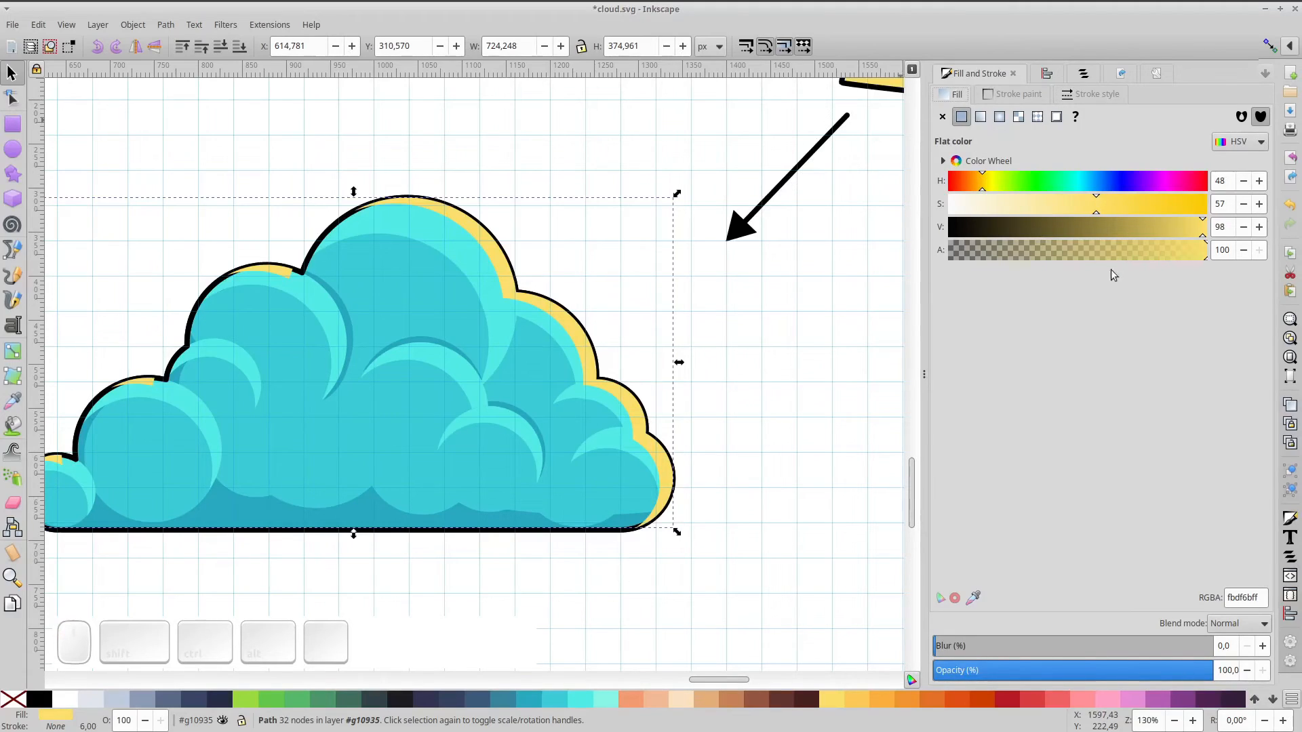
left_click_drag(1192, 251, 1011, 254)
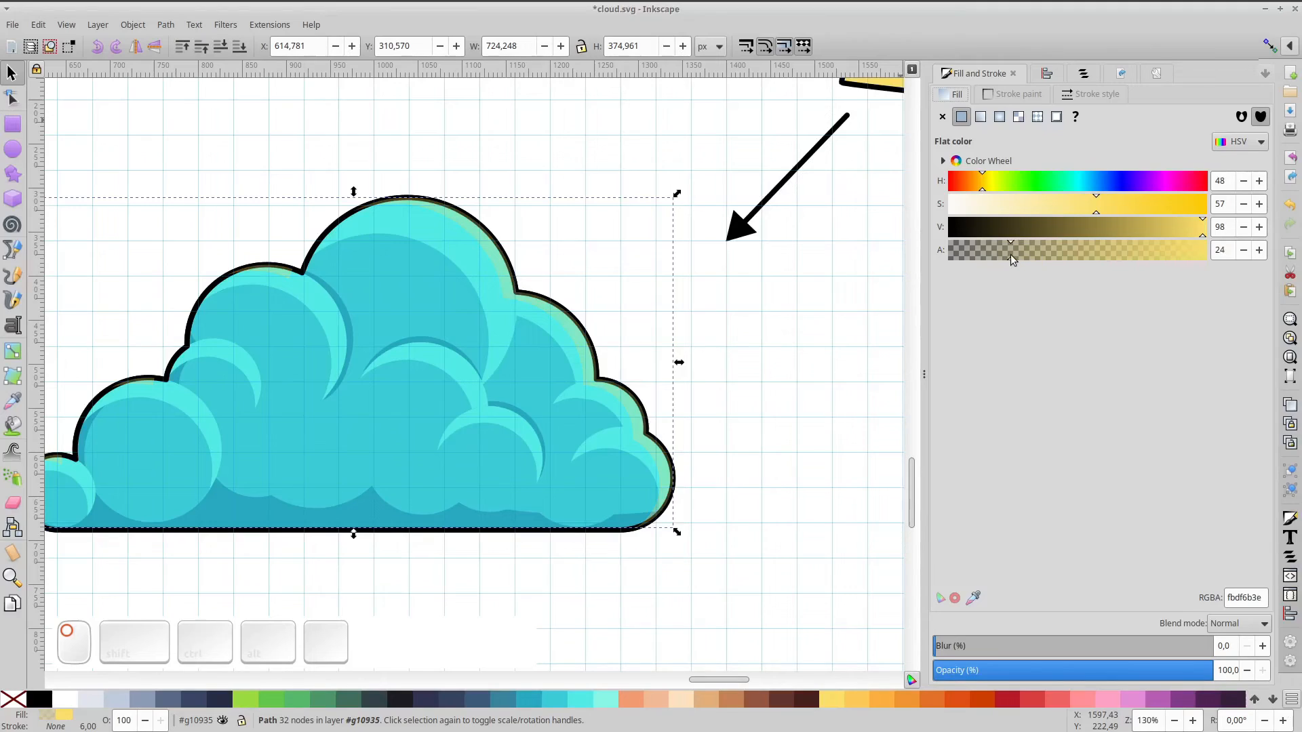
left_click(68, 696)
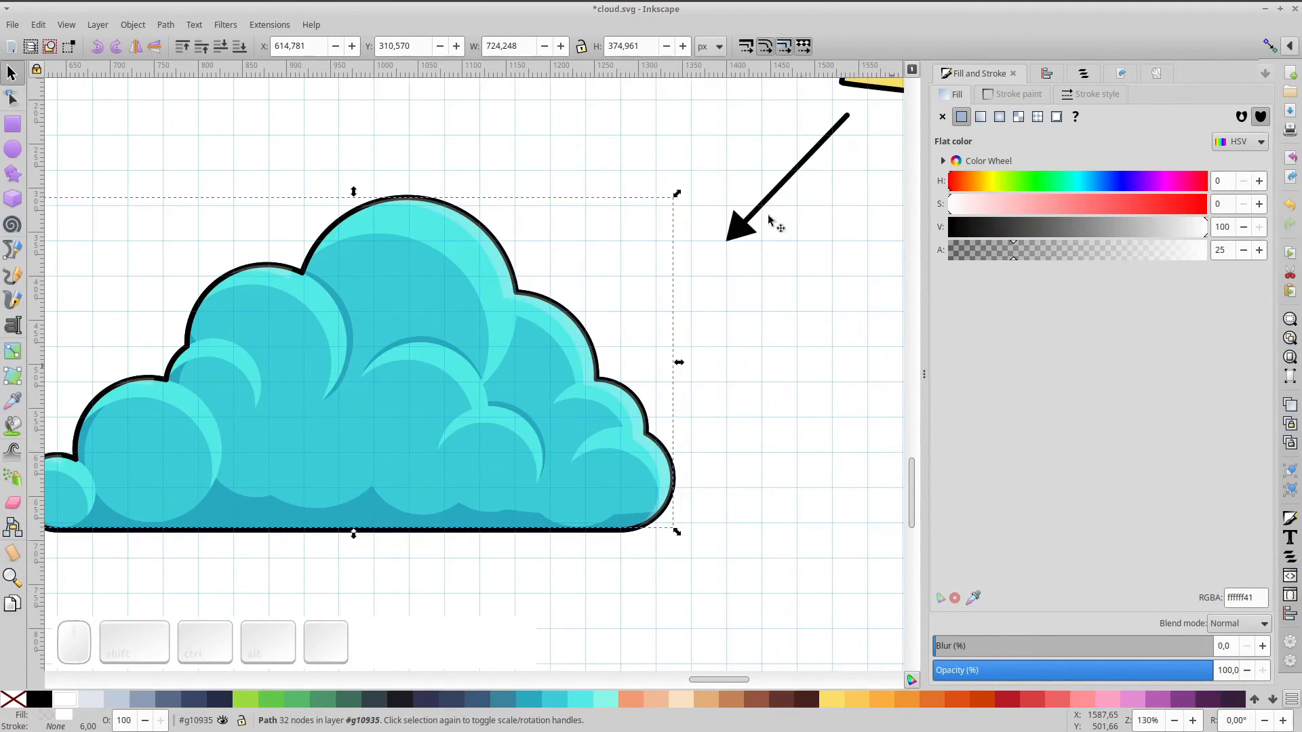
left_click(219, 49)
left_click_drag(1107, 255, 1211, 255)
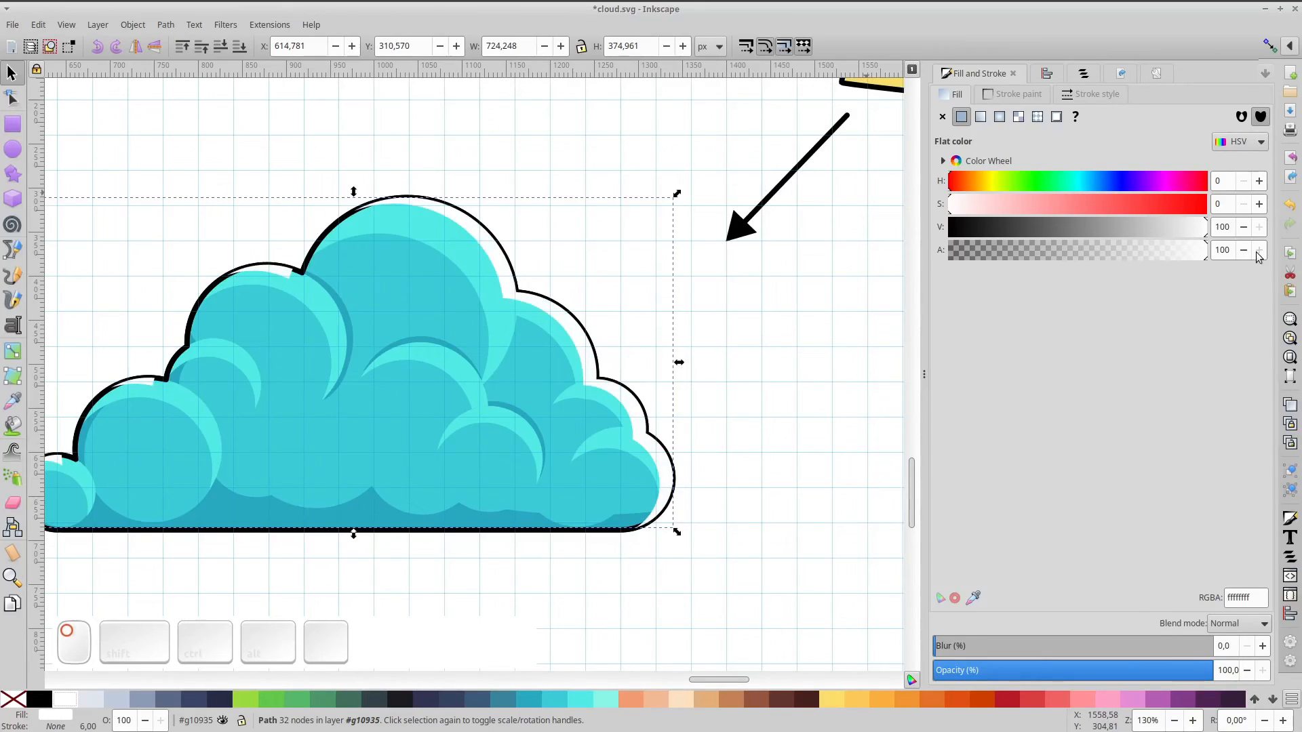
Lower the rim two steps behind the black outline and settle on white at 56 alpha
left_click(220, 49)
left_click(220, 49)
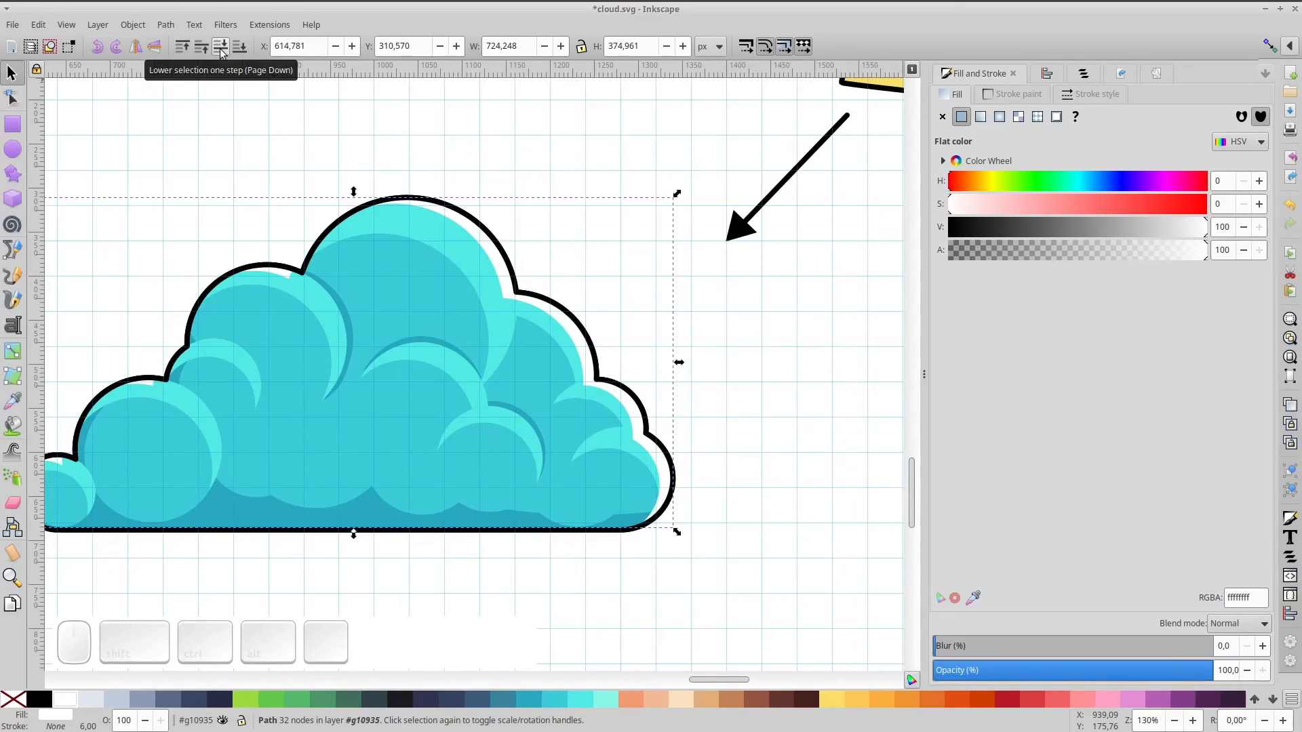
left_click_drag(1155, 254, 1097, 256)
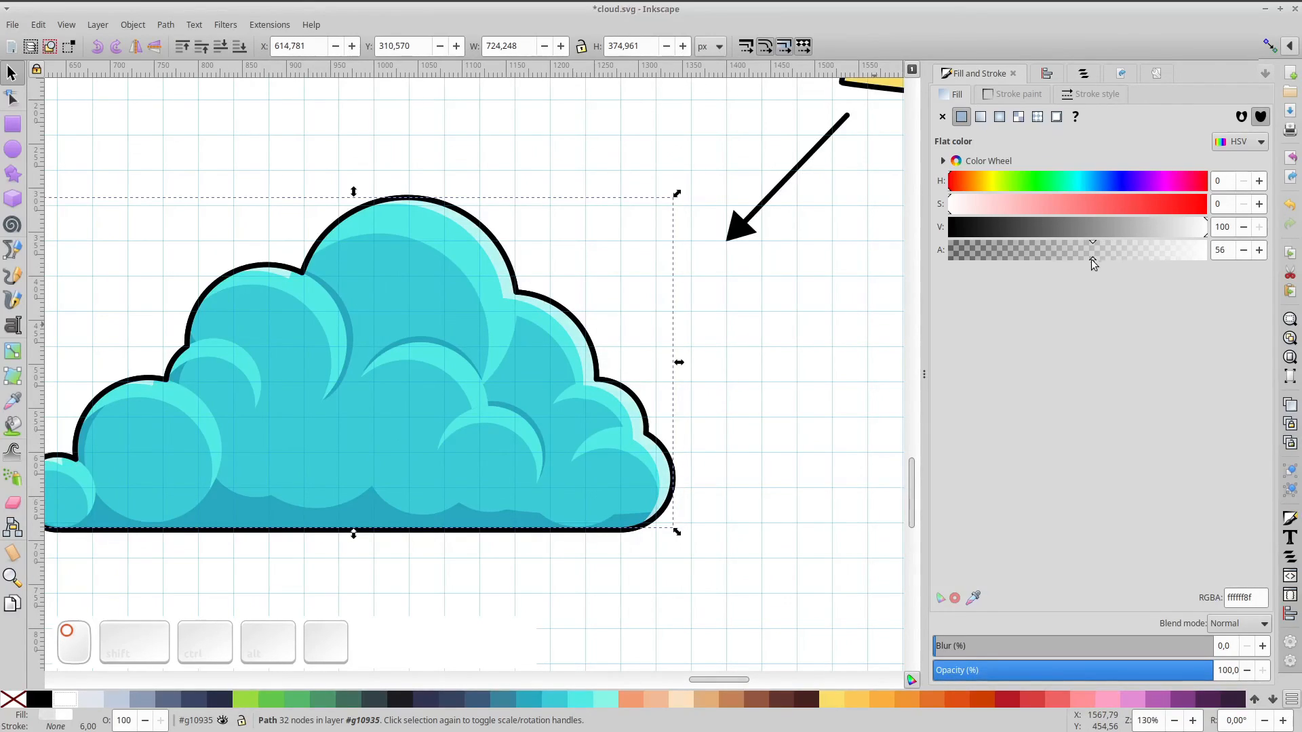
left_click(831, 702)
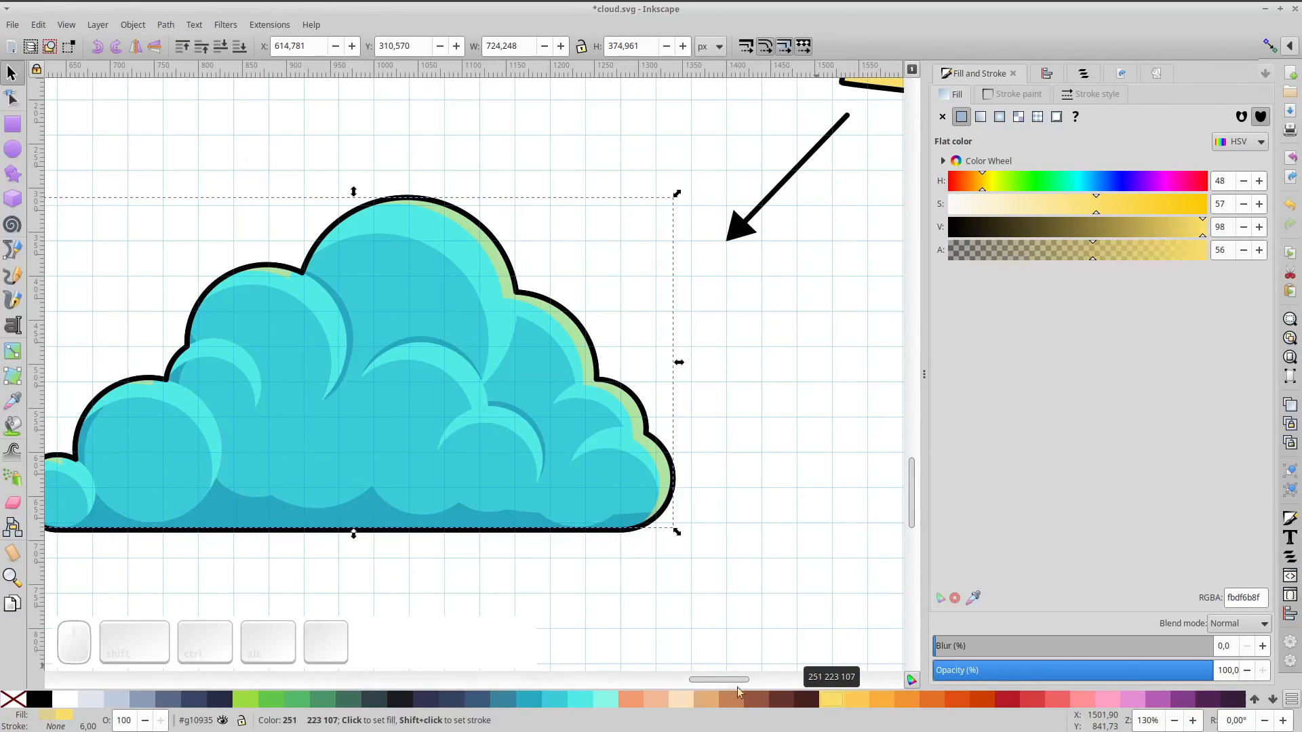
left_click(70, 705)
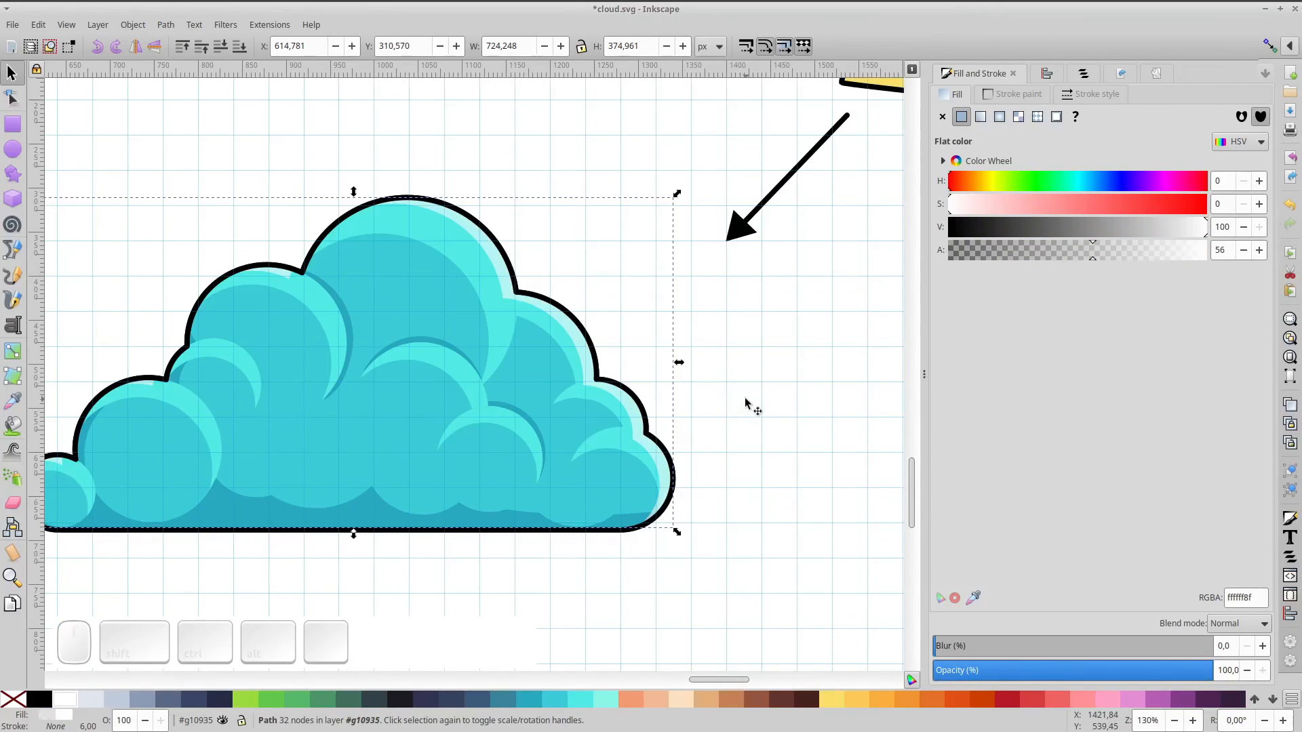
key("5")
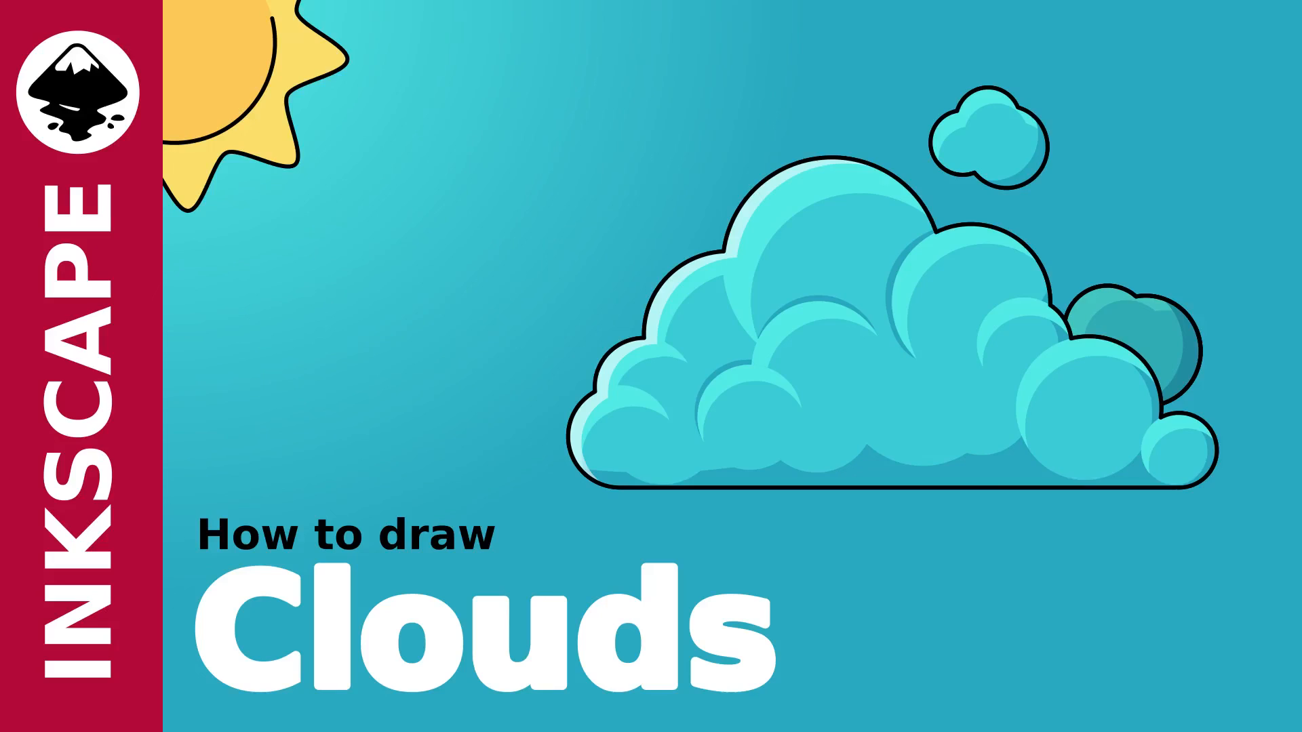